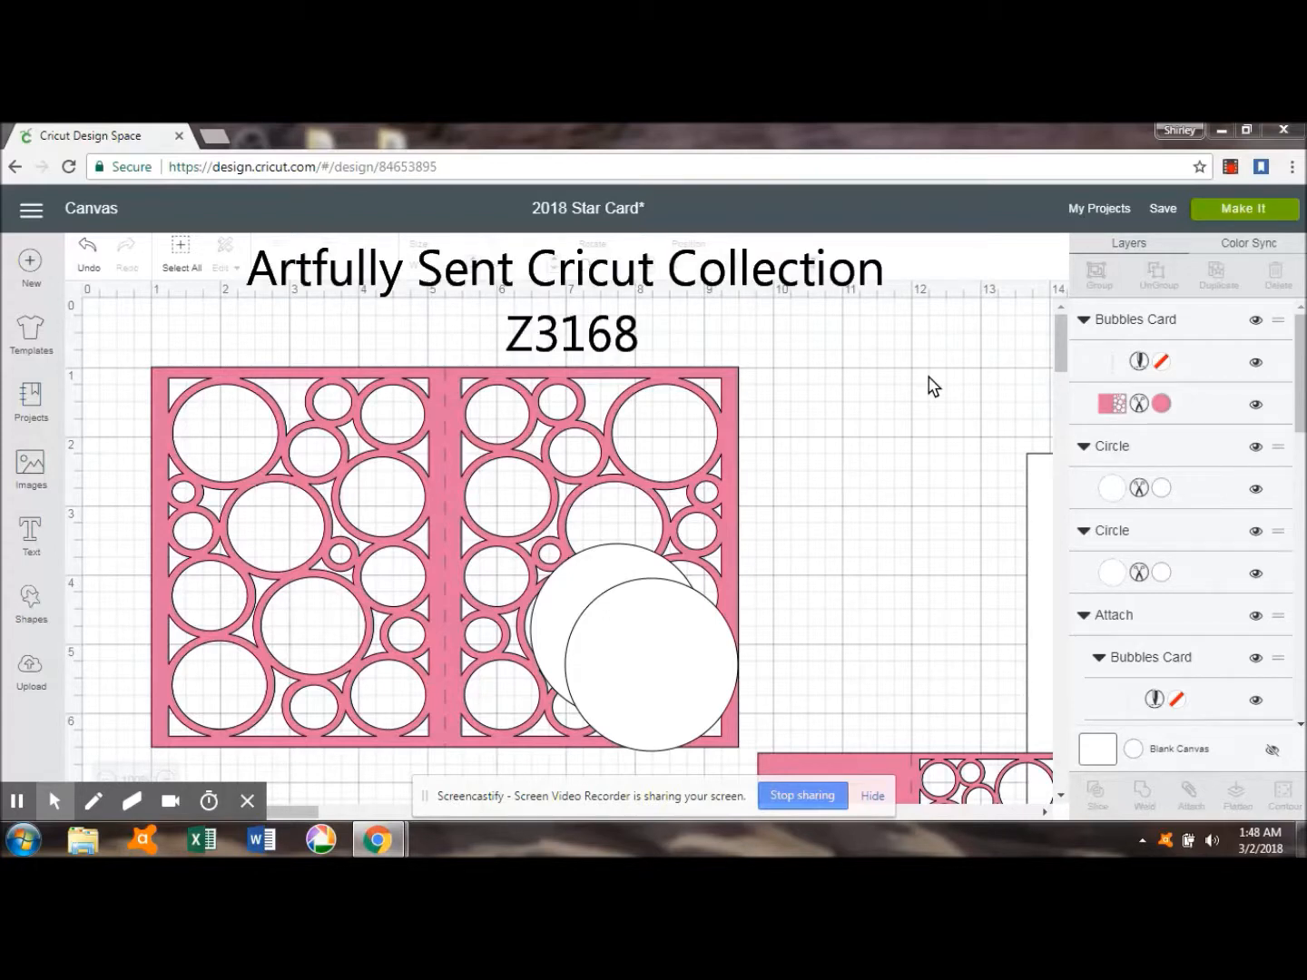
- Clear the working area by moving the finished double-sided bubbles card and the two white circles to the canvas area around X 13
left_click_drag(447, 542, 767, 519)
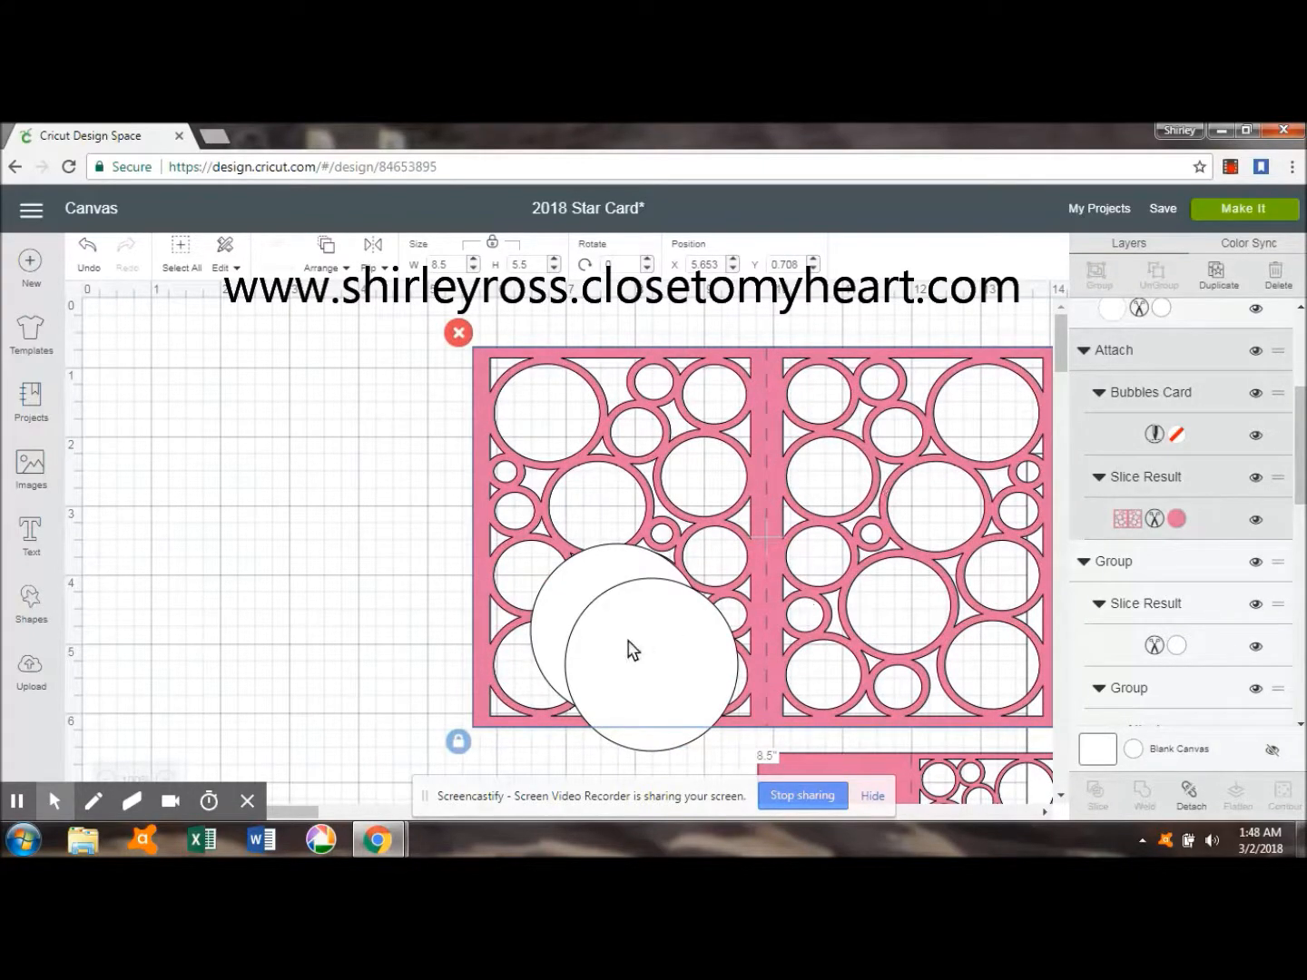
left_click_drag(632, 650, 952, 608)
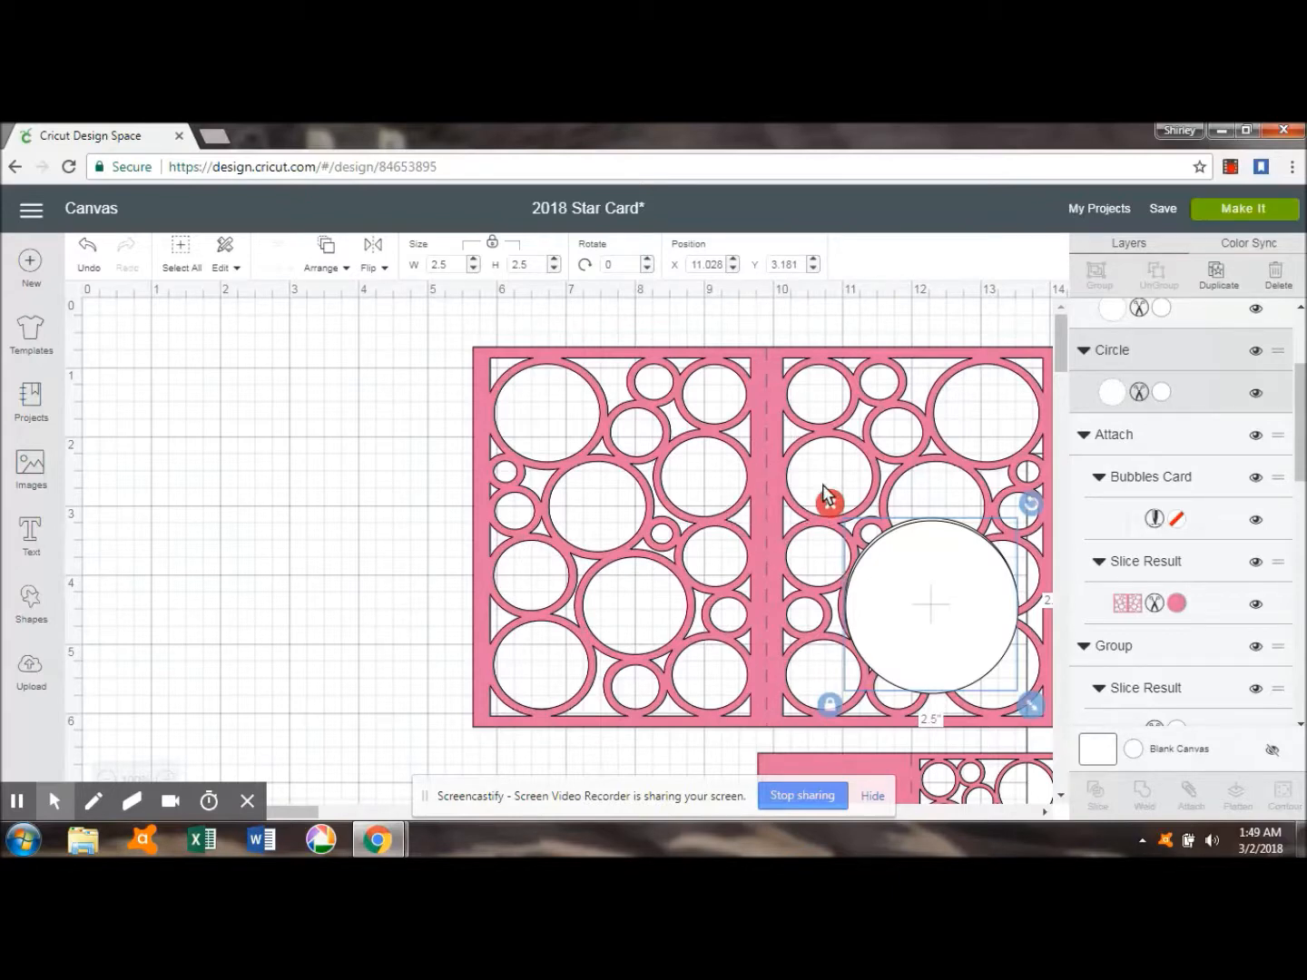
left_click_drag(758, 485, 1012, 530)
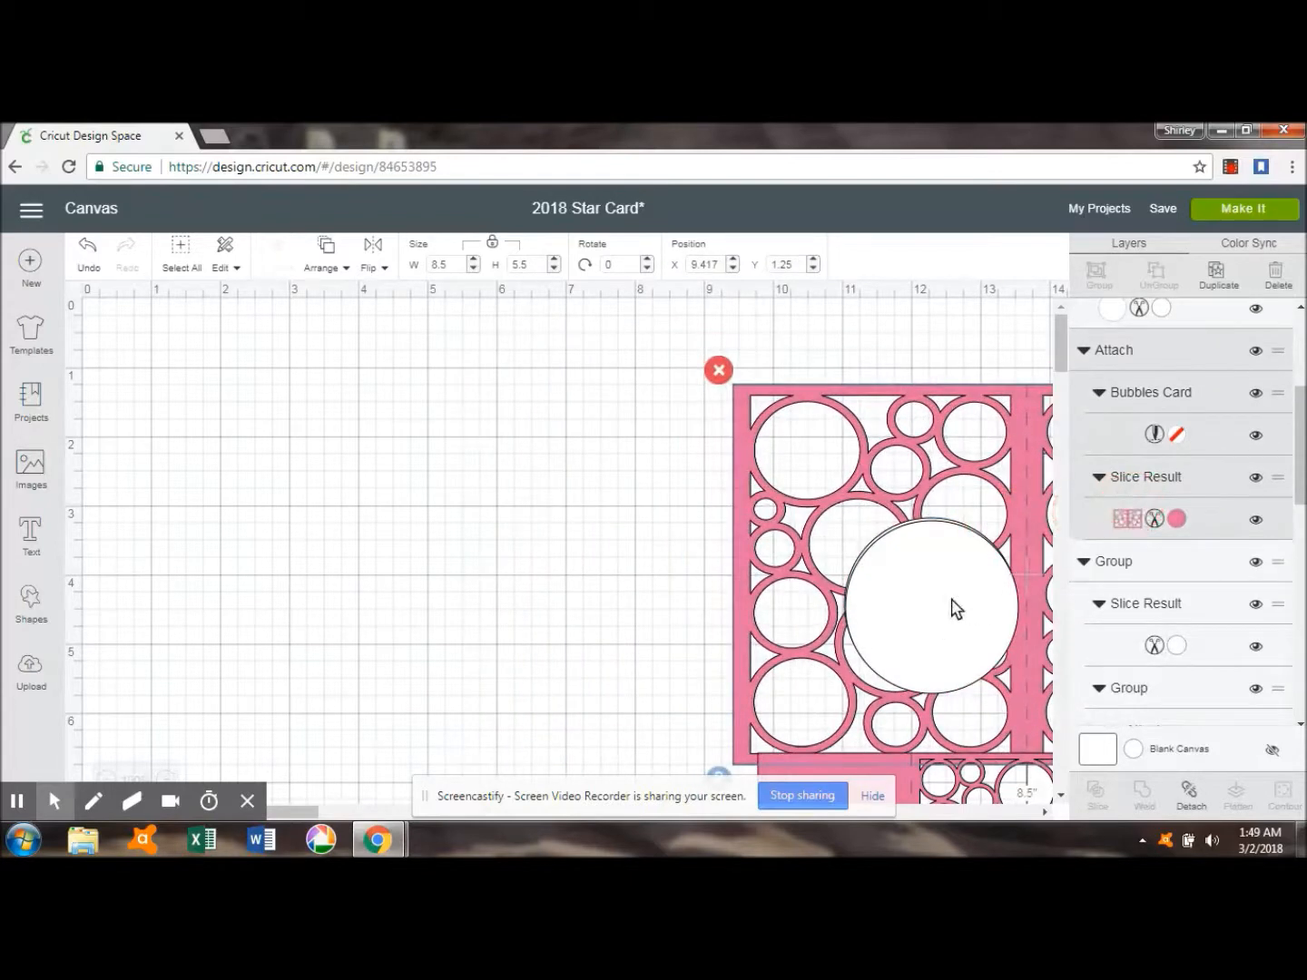
left_click_drag(955, 608, 989, 601)
left_click(877, 606)
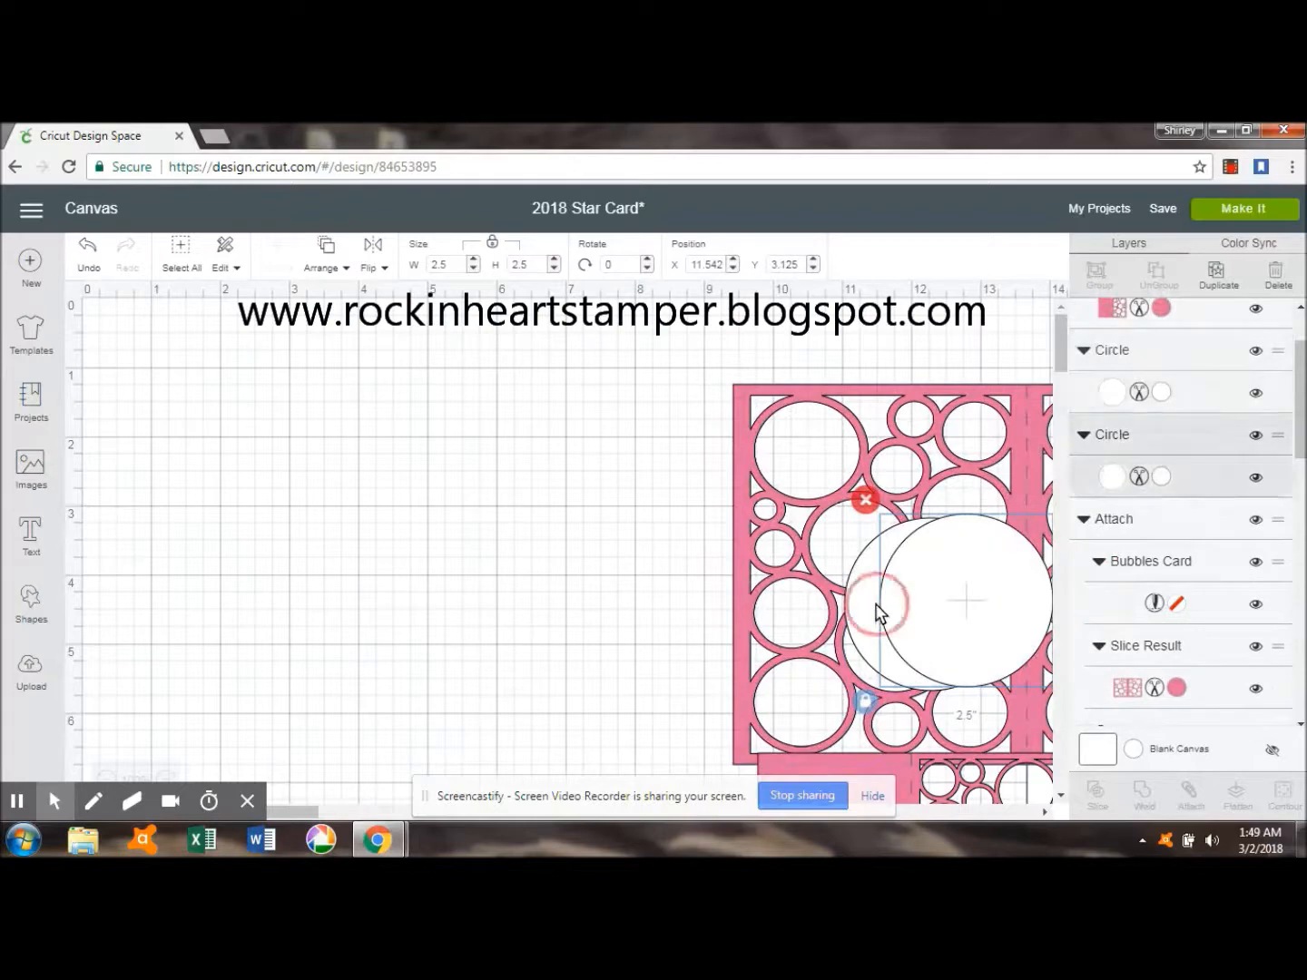
left_click_drag(877, 615, 1016, 577)
left_click_drag(926, 612, 1043, 608)
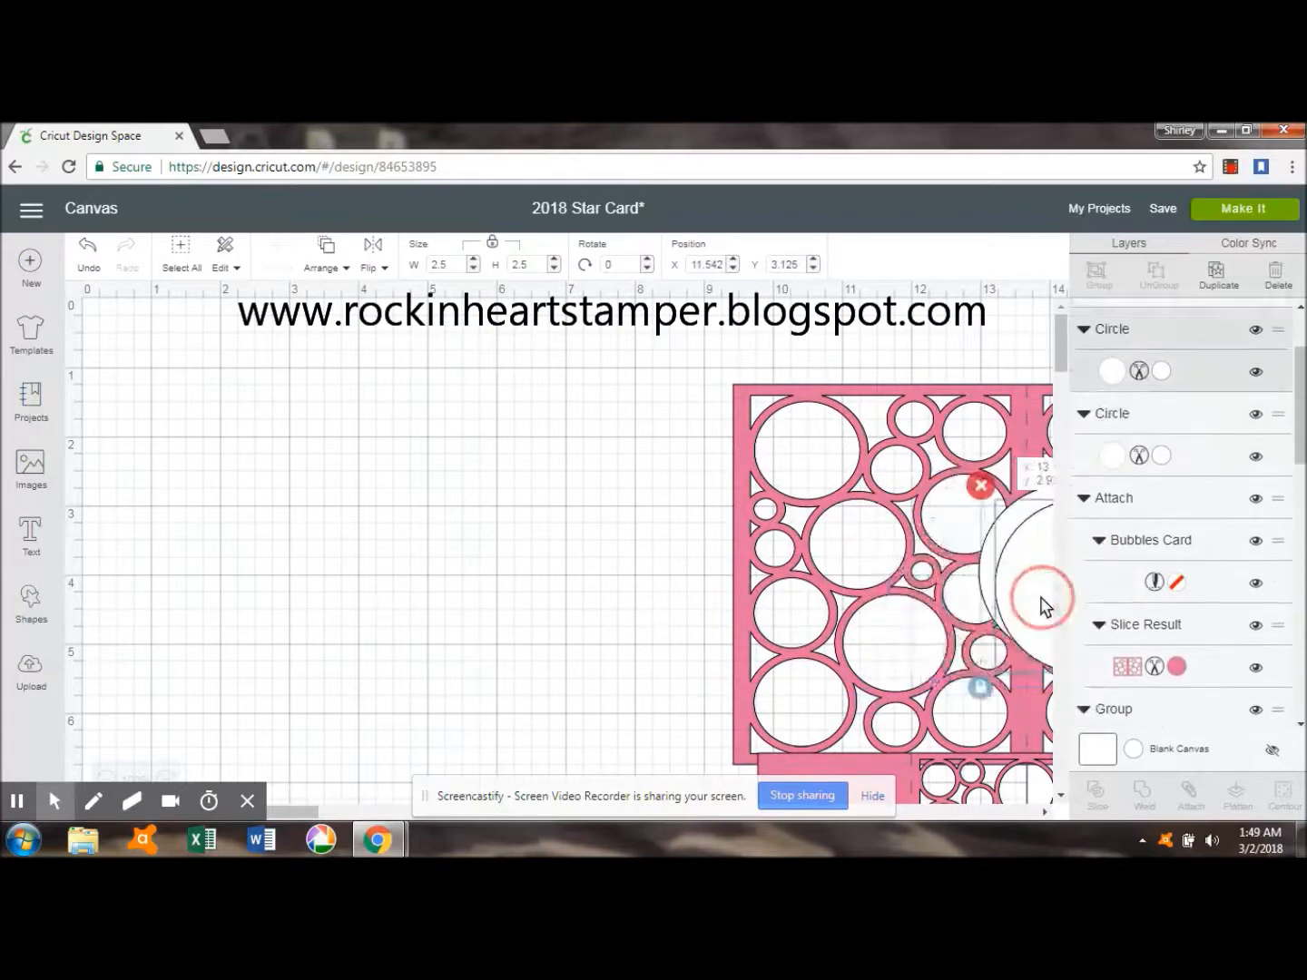
left_click_drag(848, 535, 1034, 470)
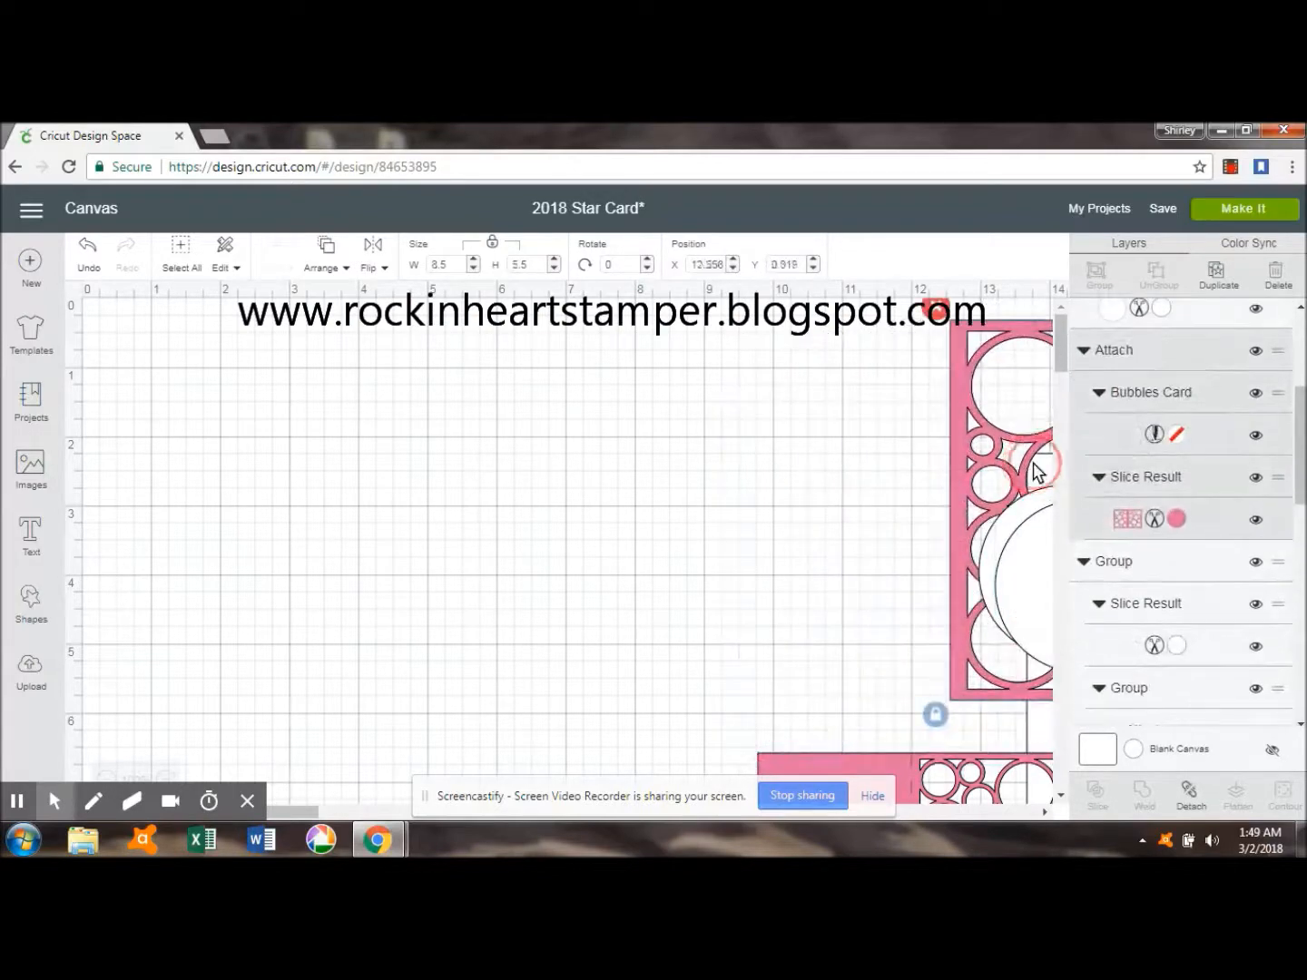
- Place the small single-sided Bubbles Card at about X 2.4, Y 1.1 and shift the finished card farther away to about X 13.5
left_click(895, 756)
left_click_drag(844, 755, 380, 378)
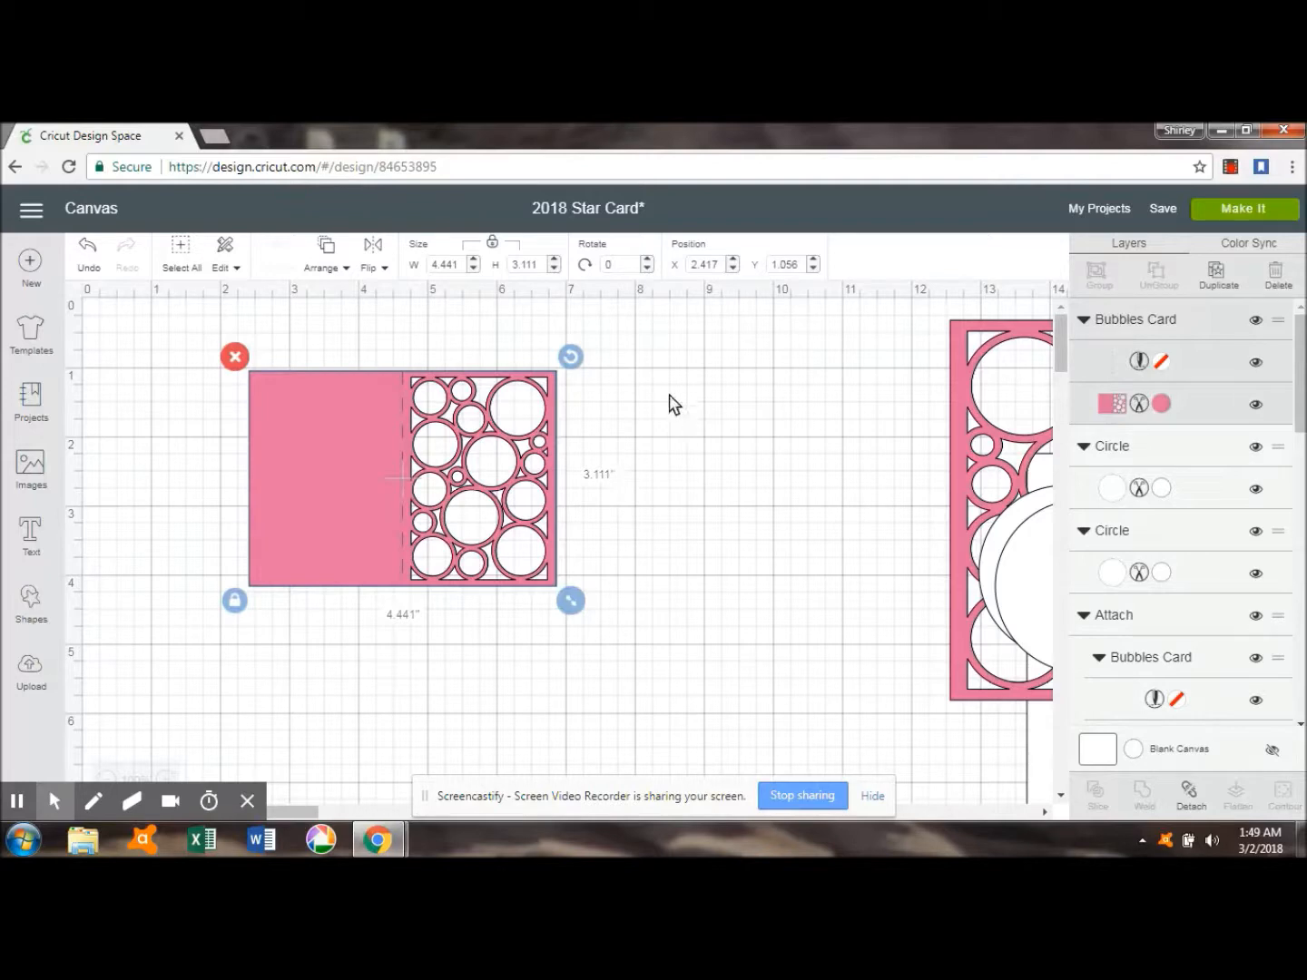
left_click_drag(967, 489, 1027, 501)
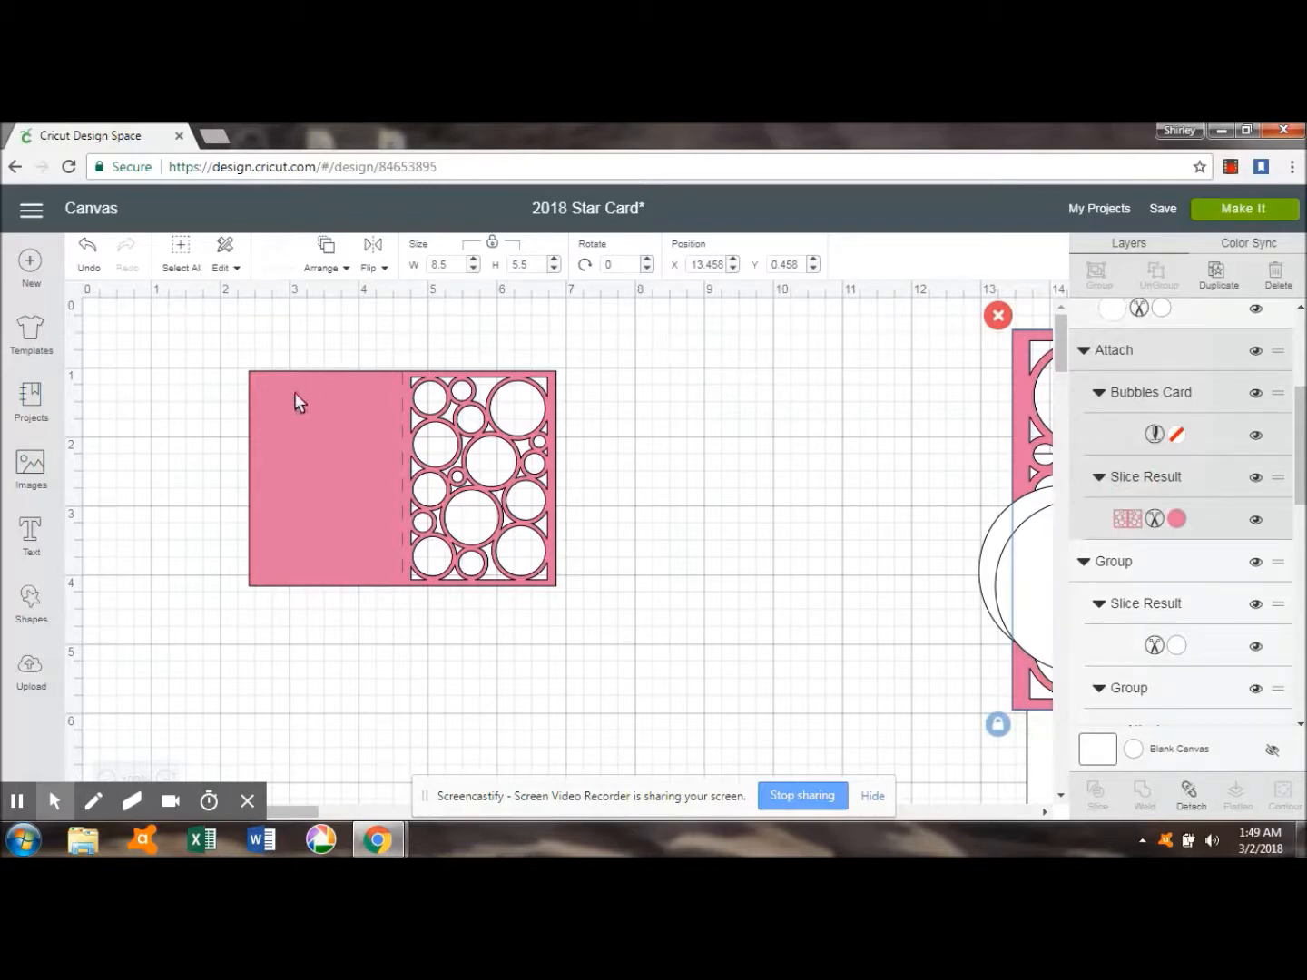
- Unlock the small Bubbles Card's proportions and resize it to 8.5 inches wide by 5.5 inches high
left_click(324, 423)
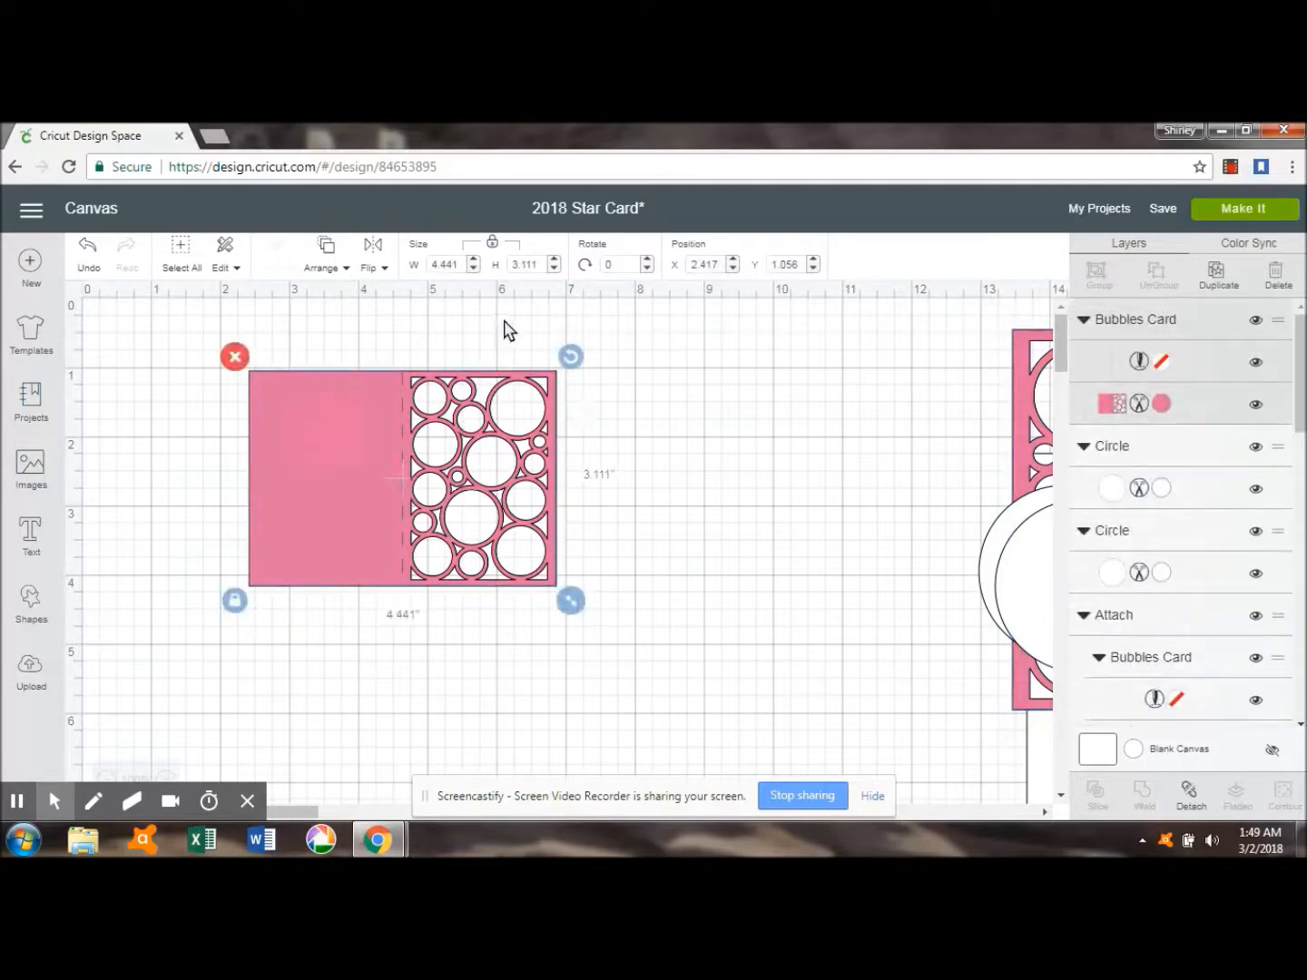
left_click(494, 245)
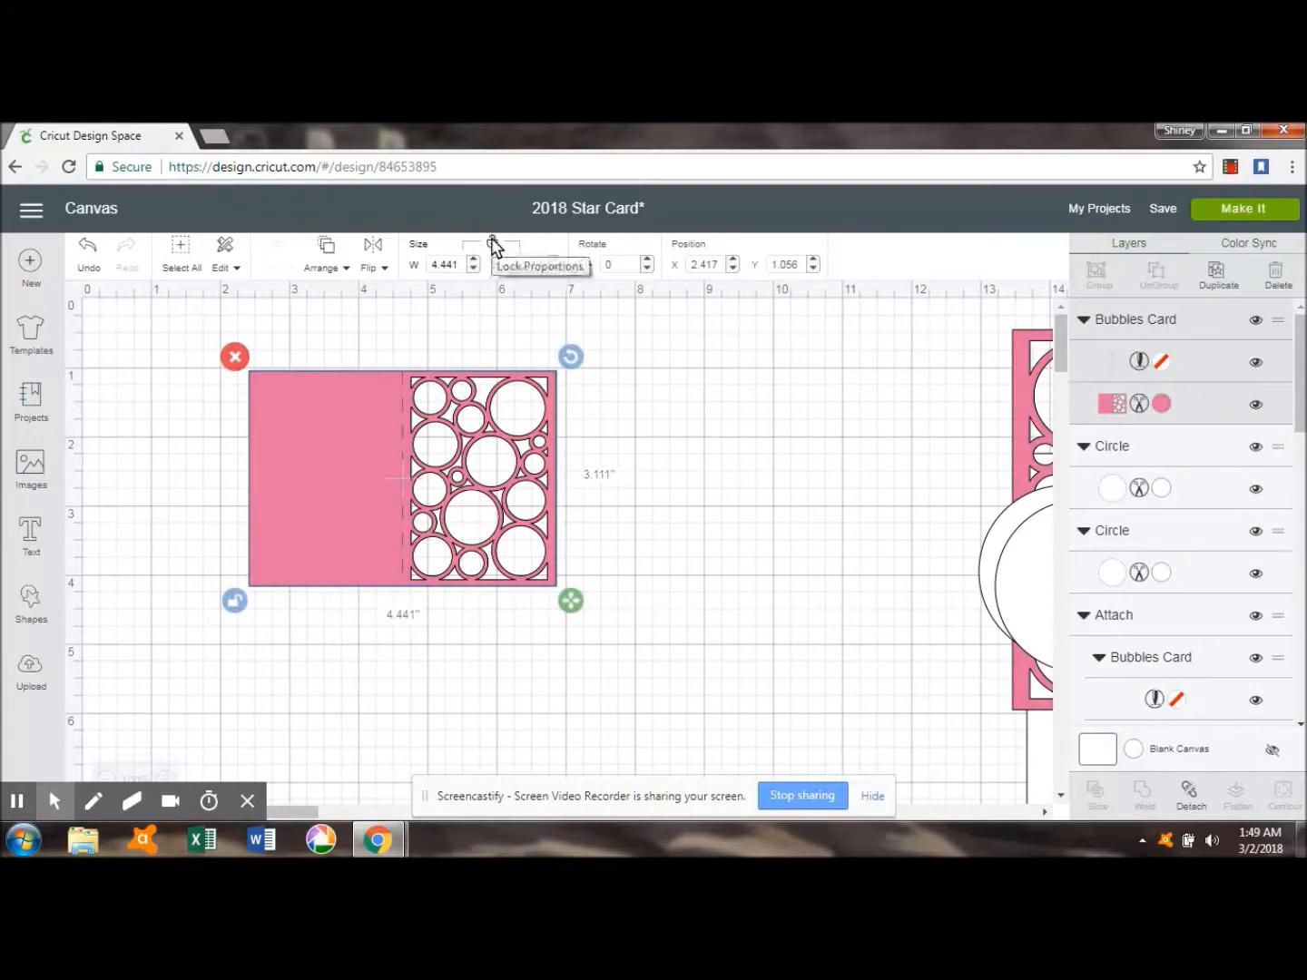
left_click(423, 263)
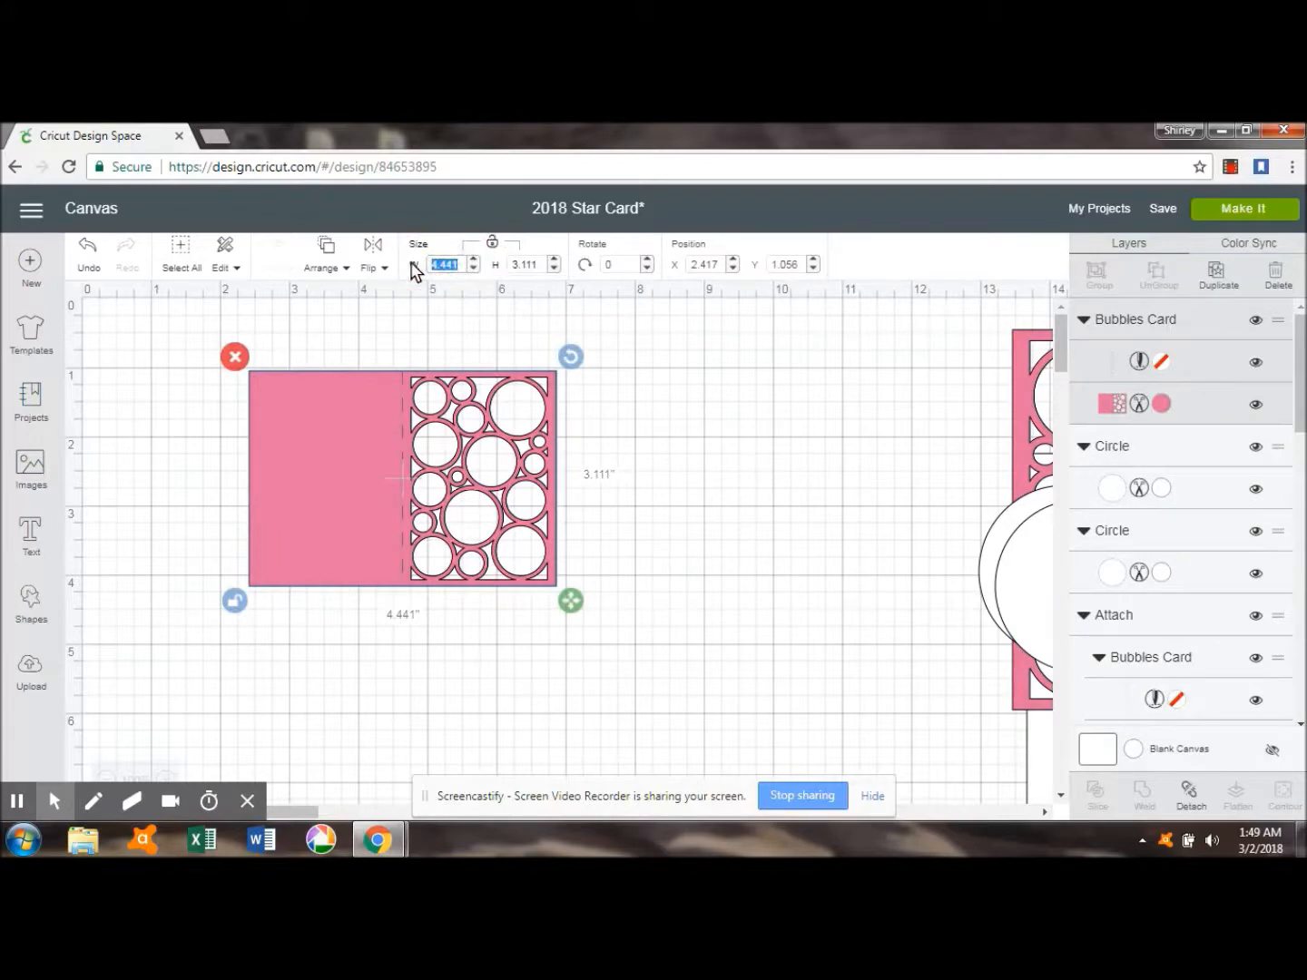
type("8")
key("Return")
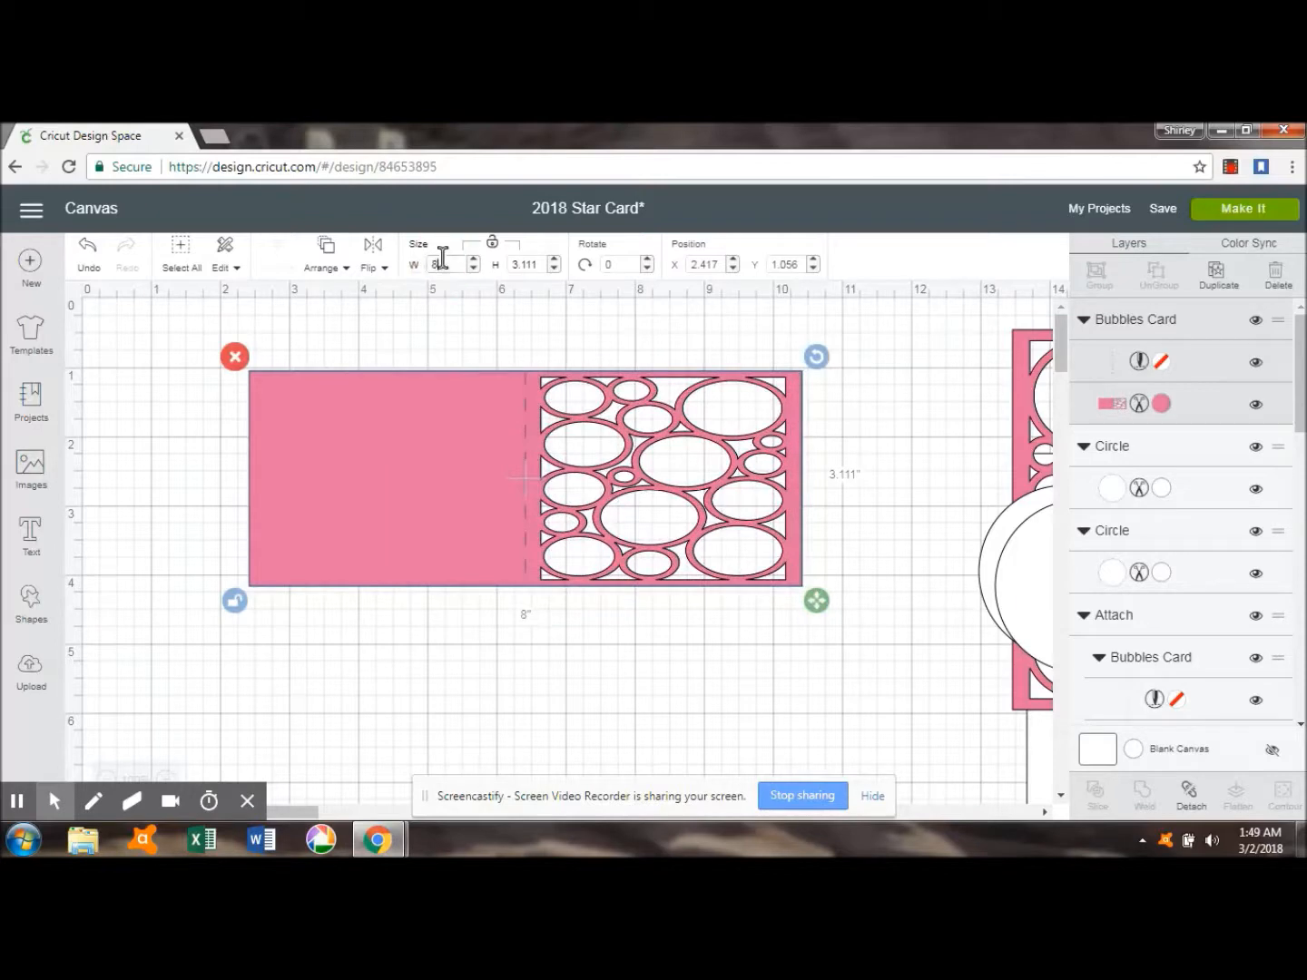
left_click(442, 261)
type(".5")
key("Tab")
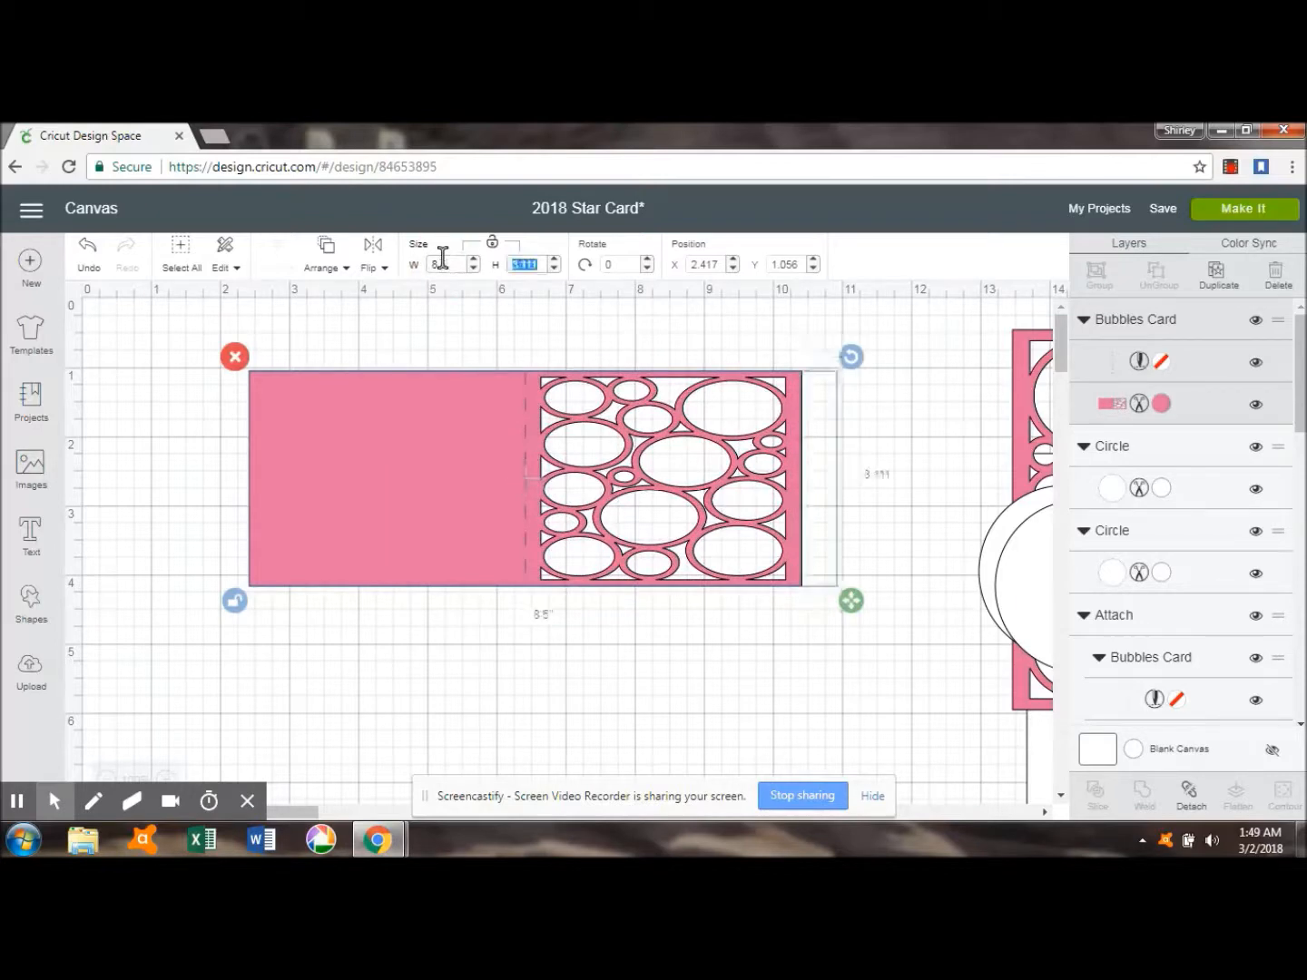
type("5.5")
key("Return")
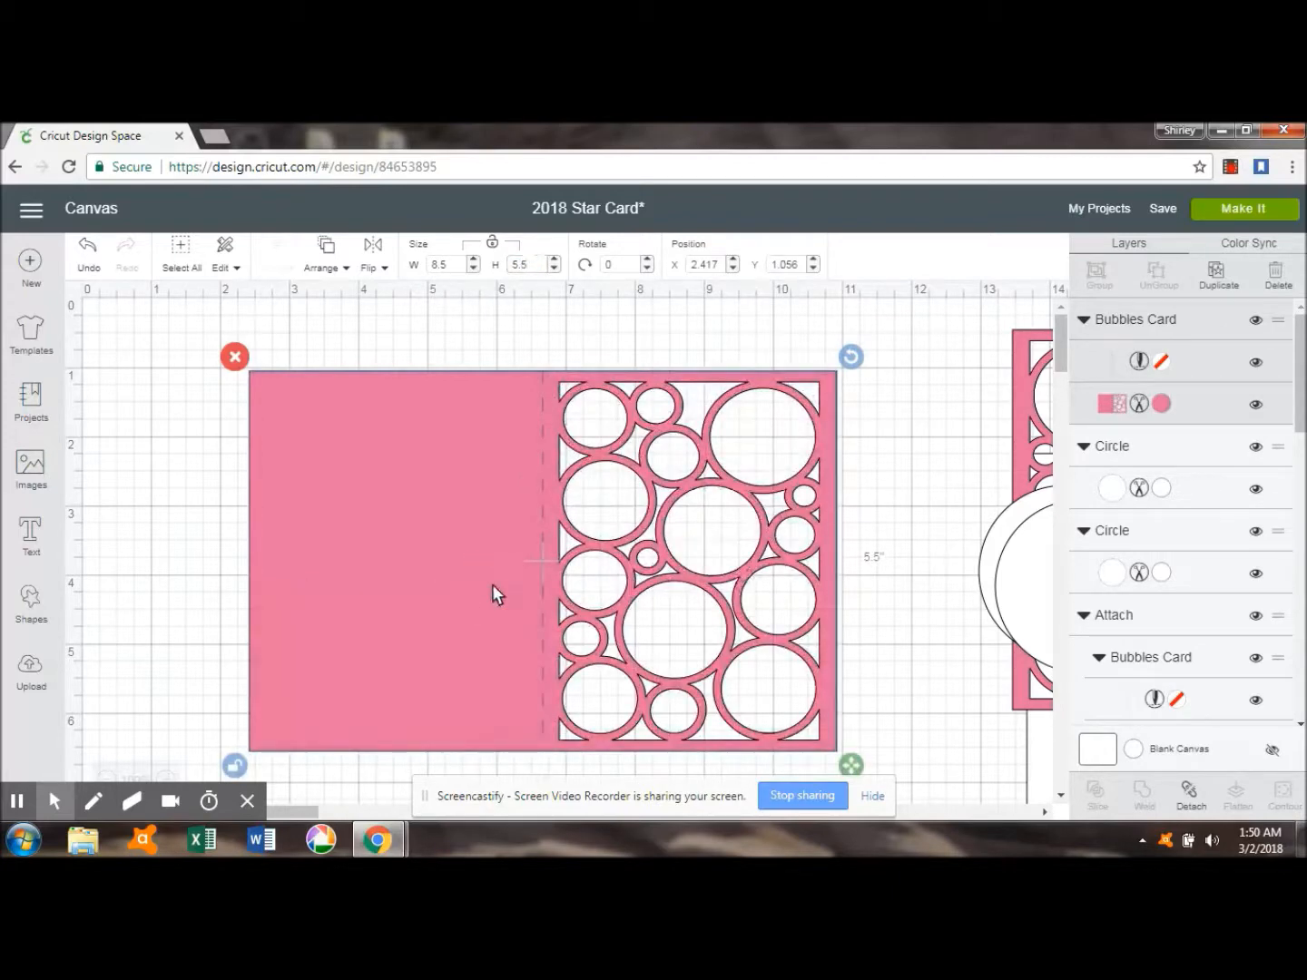
- Position the resized Bubbles Card at X 1, Y 1 and detach its score line from the cut layer
left_click(692, 265)
type("1")
key("Tab")
type("1")
key("Return")
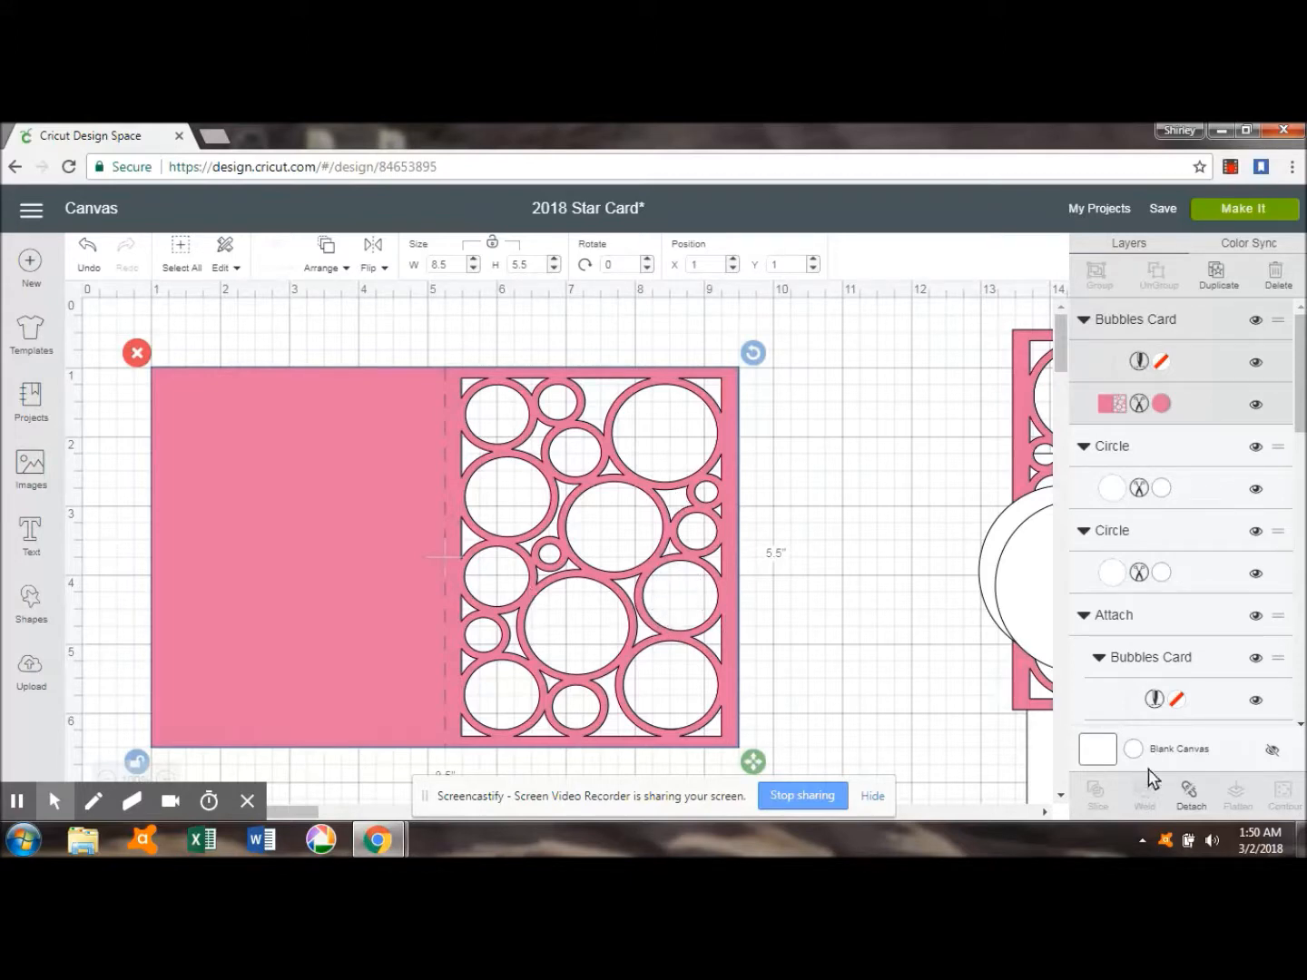
left_click(1189, 795)
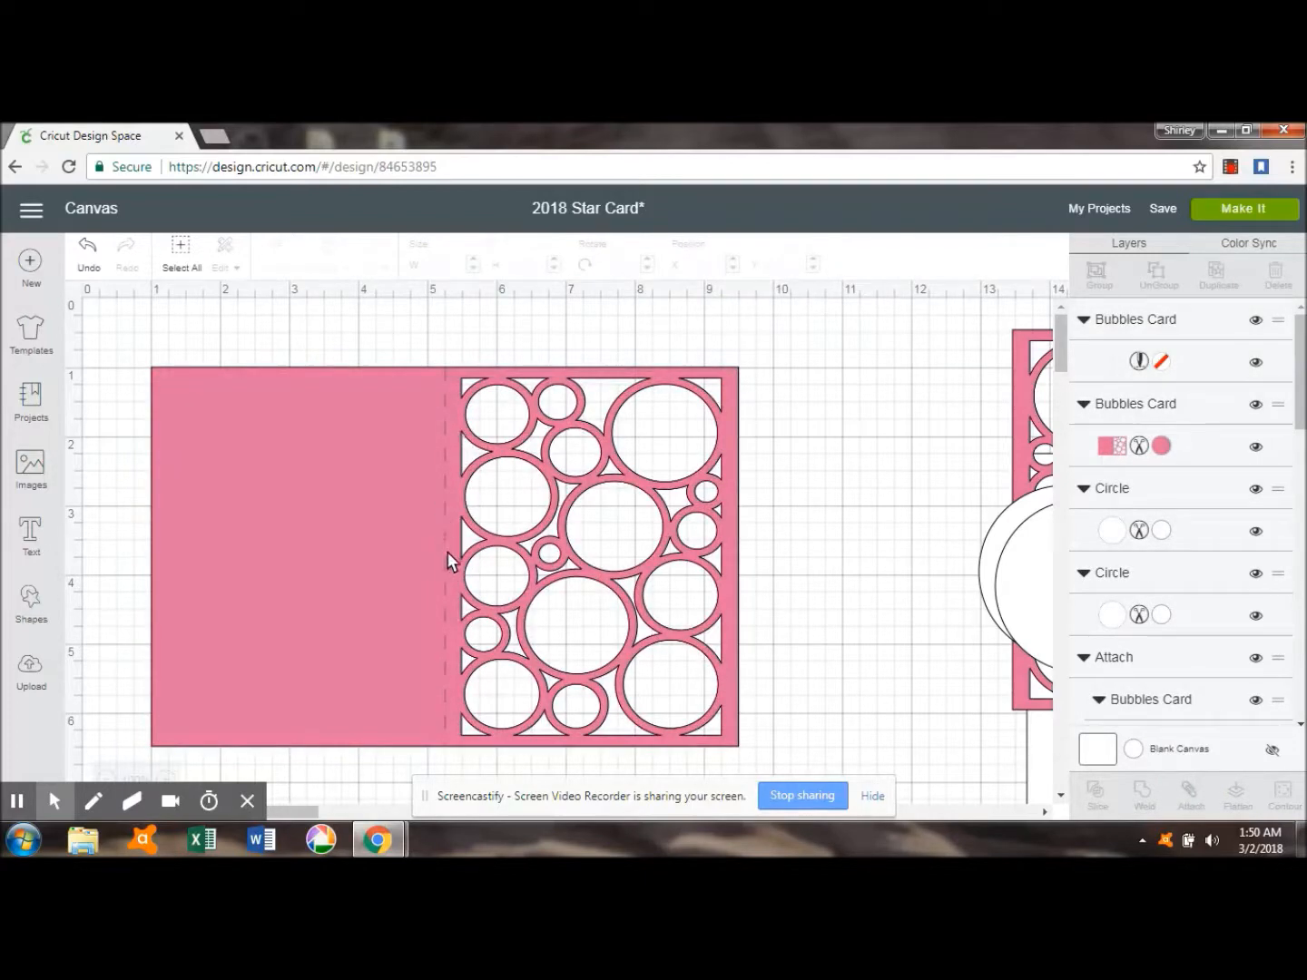
- Insert a square, unlock its proportions, and set it to 4.25 inches wide by 5.5 inches high
left_click(29, 599)
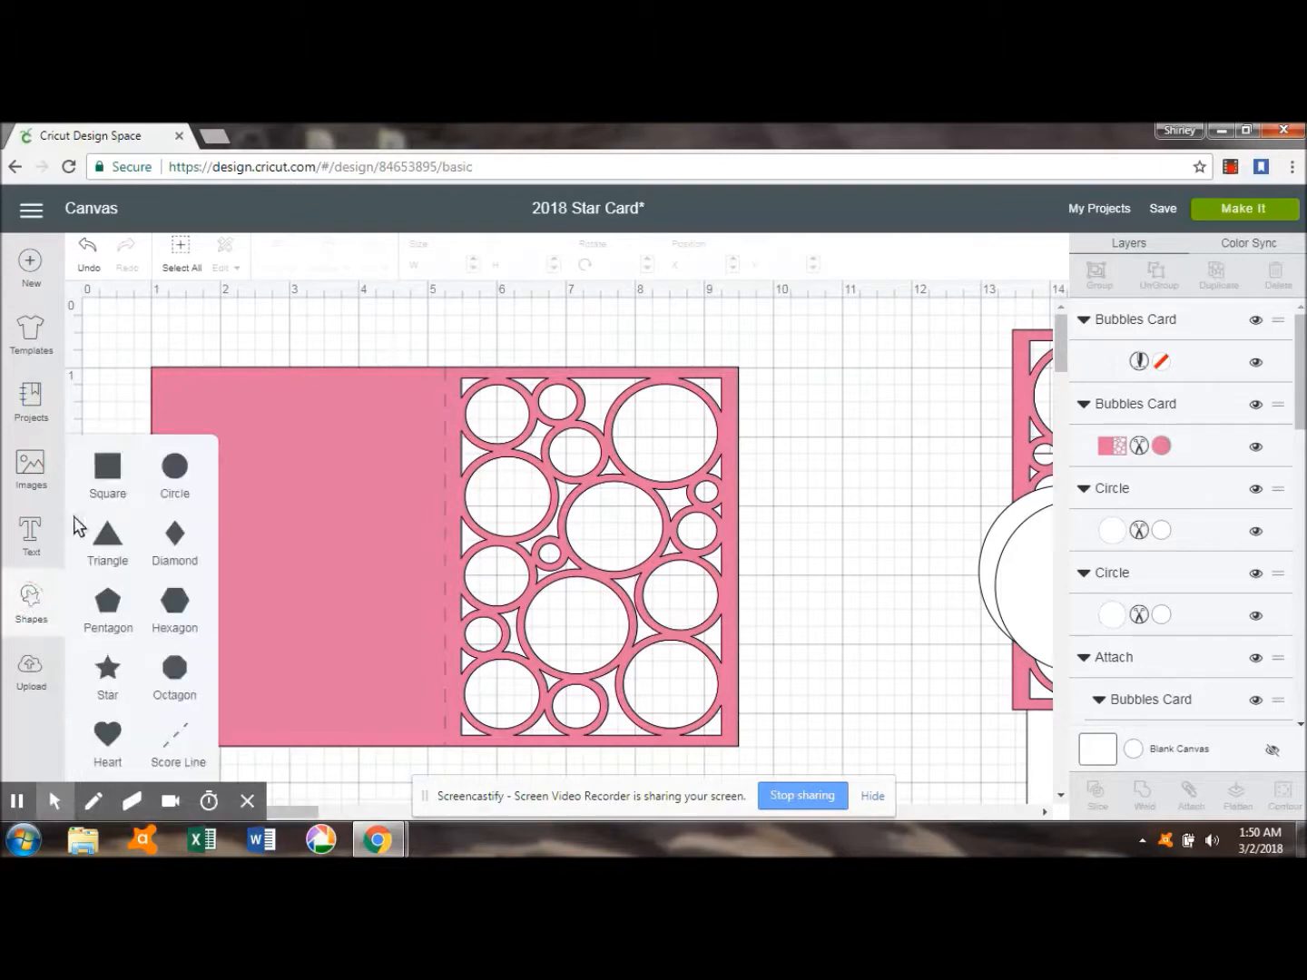
left_click(106, 469)
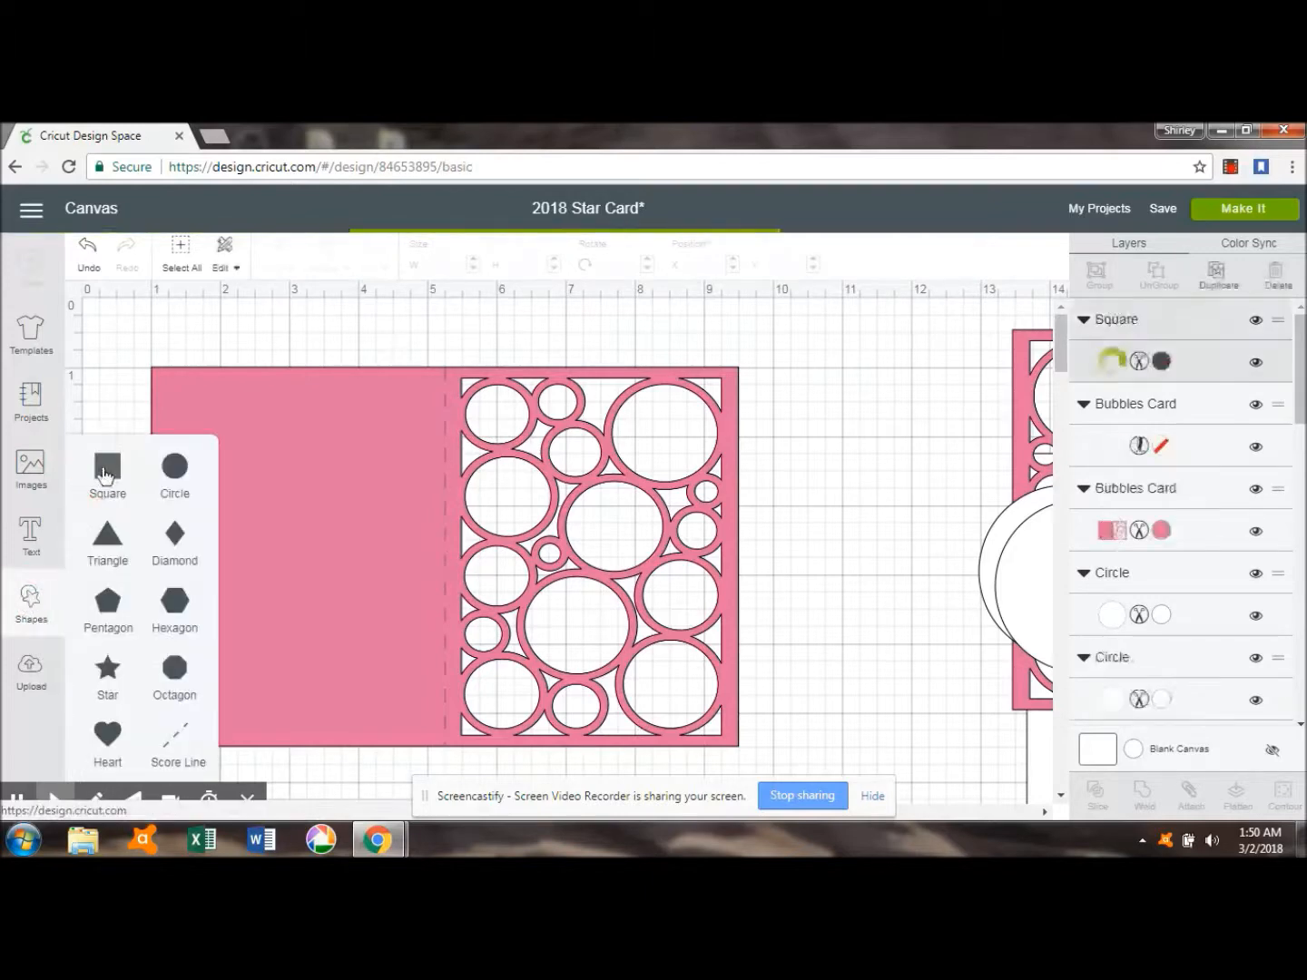
left_click(34, 600)
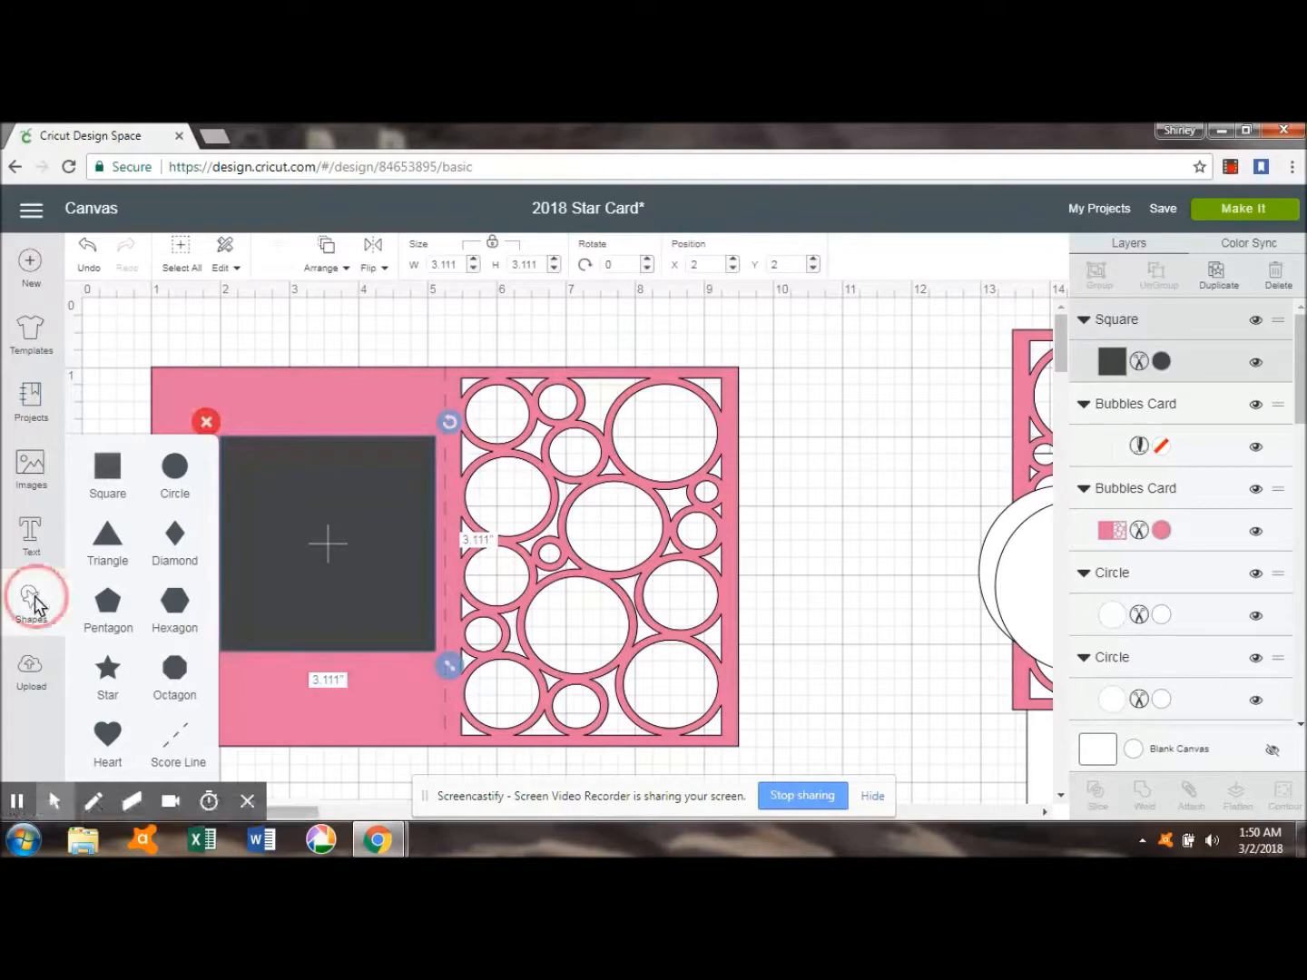
left_click(492, 245)
left_click_drag(460, 263, 421, 272)
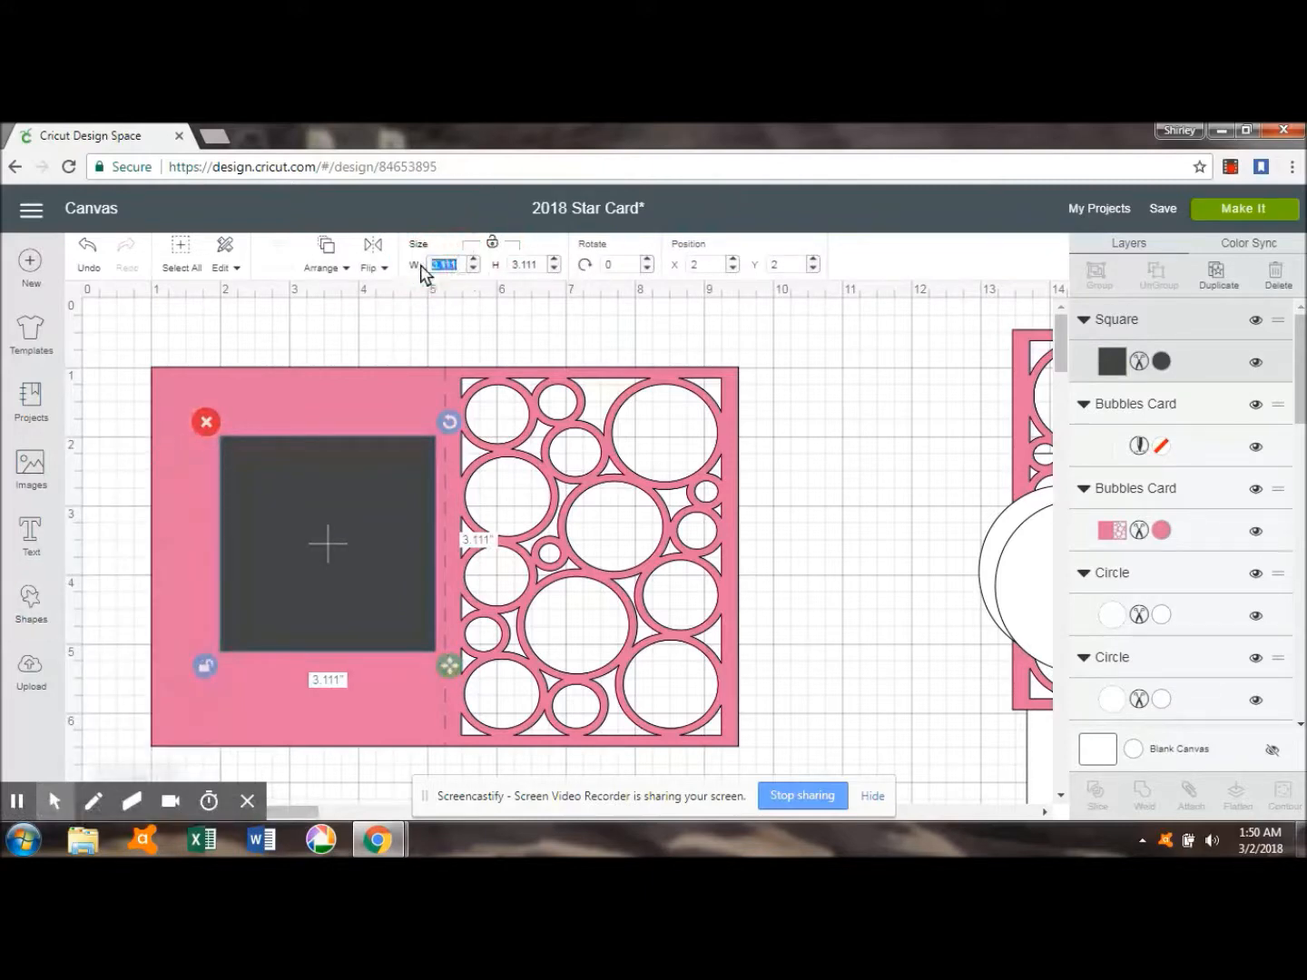
type("4.25")
key("Tab")
type("5.5")
key("Return")
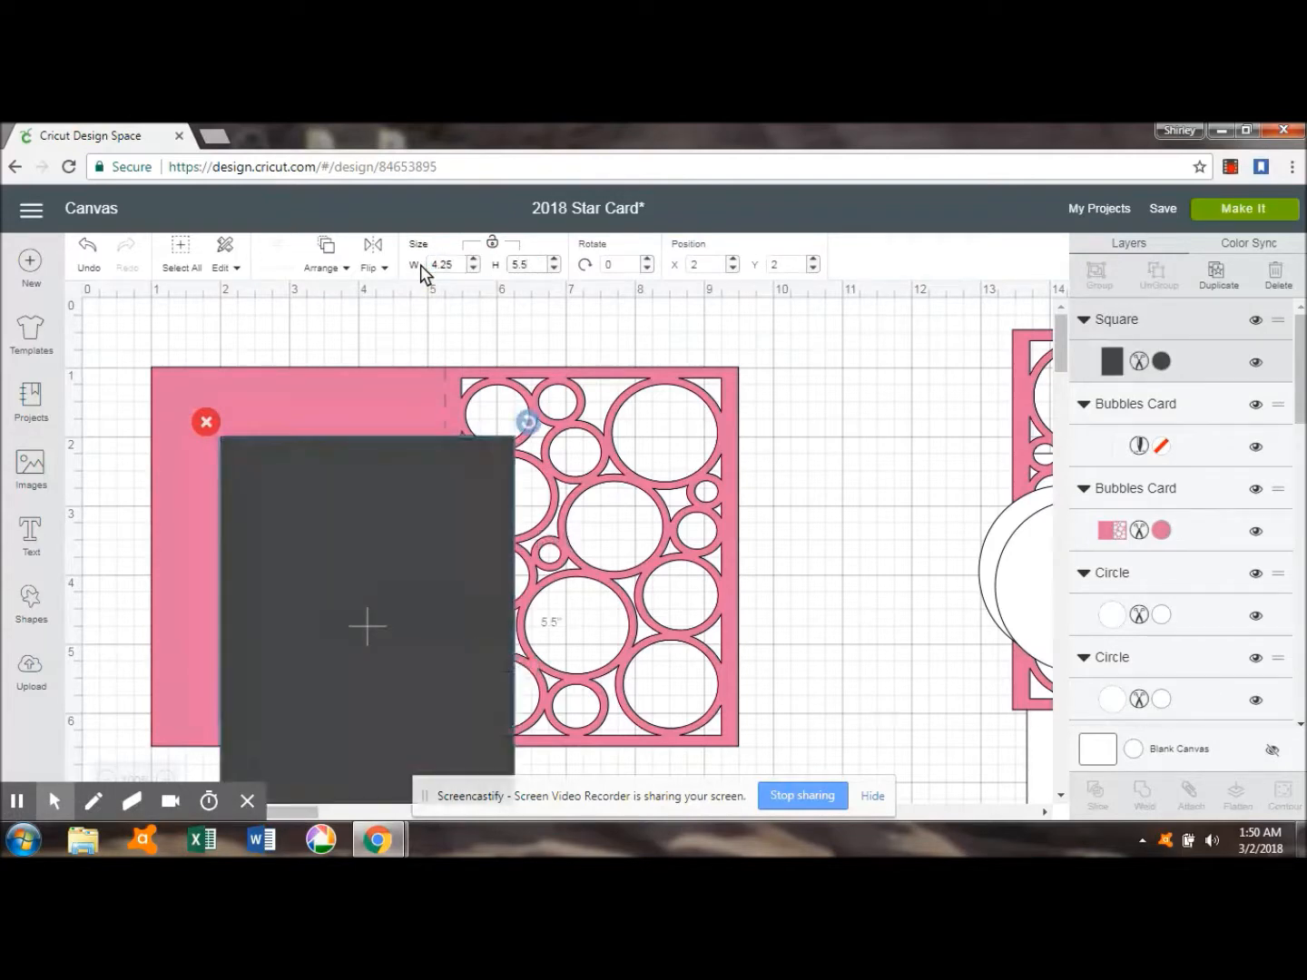
- Place the dark rectangle over the card's bubble half, then right-align and vertically center it with the pink card layer
left_click_drag(444, 518, 666, 450)
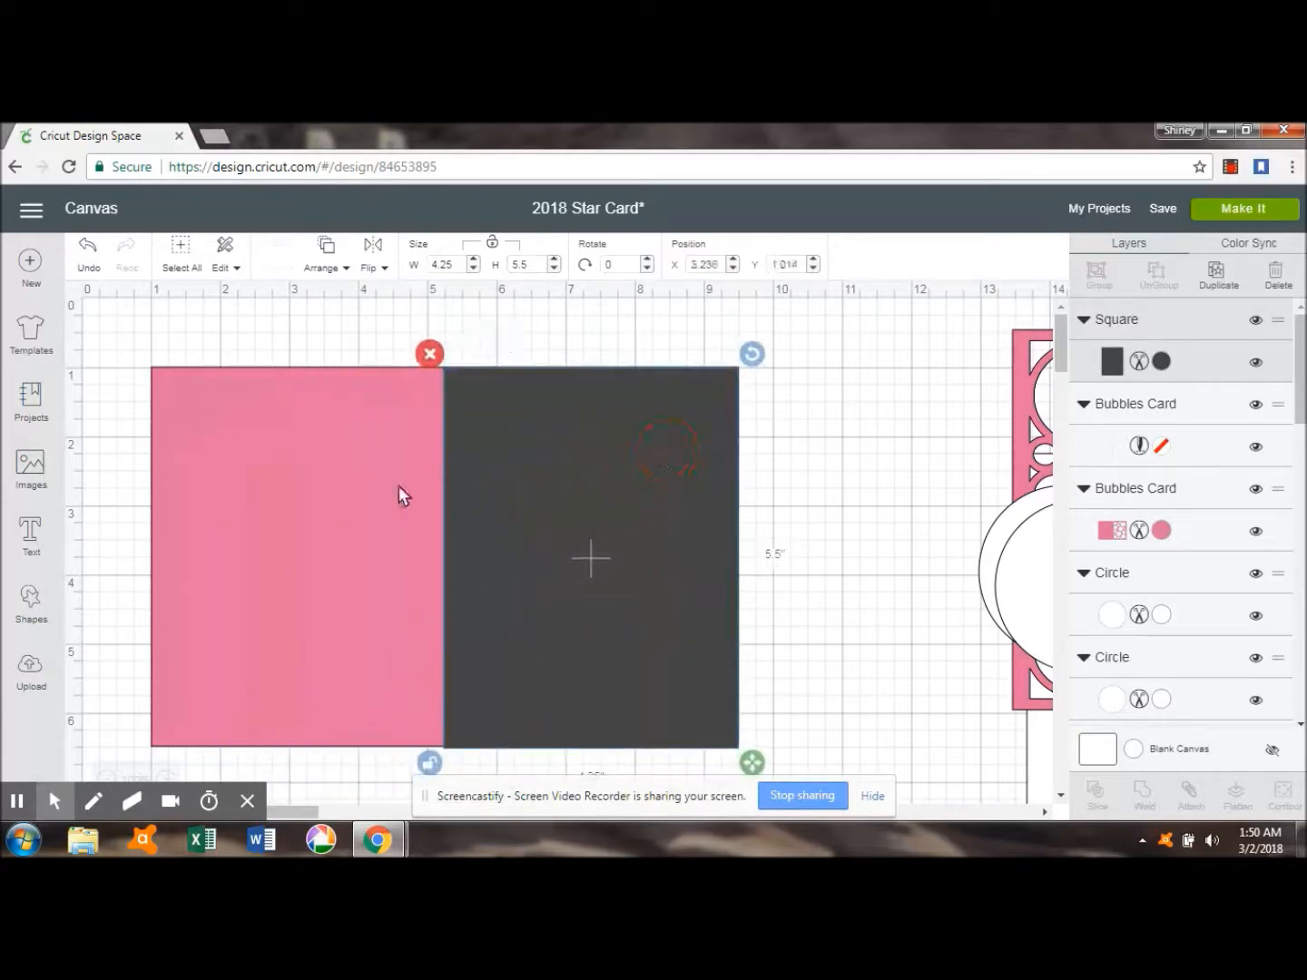
left_click(367, 490, "shift")
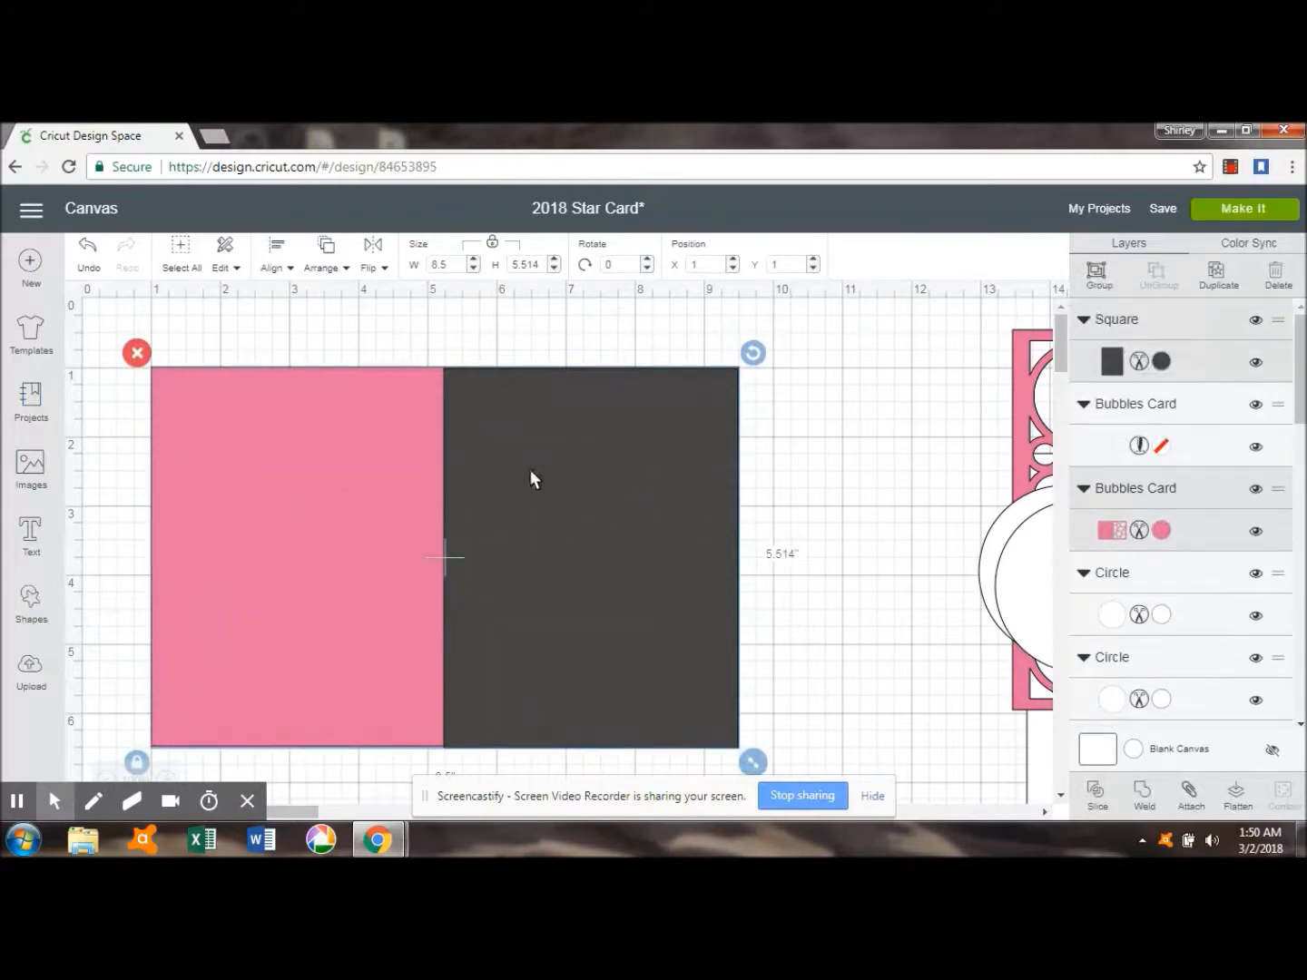
left_click(272, 264)
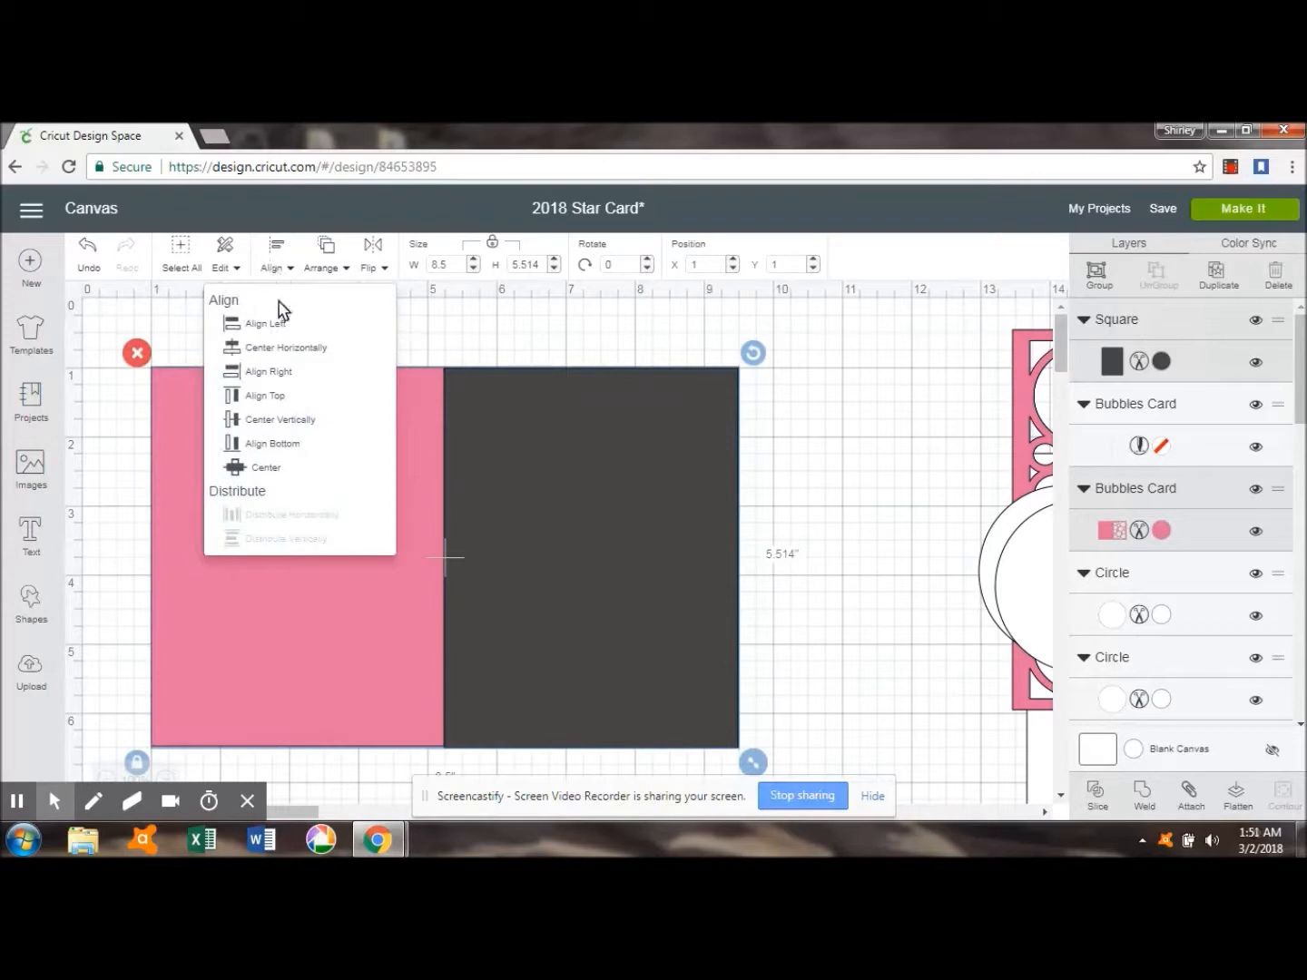
left_click(289, 373)
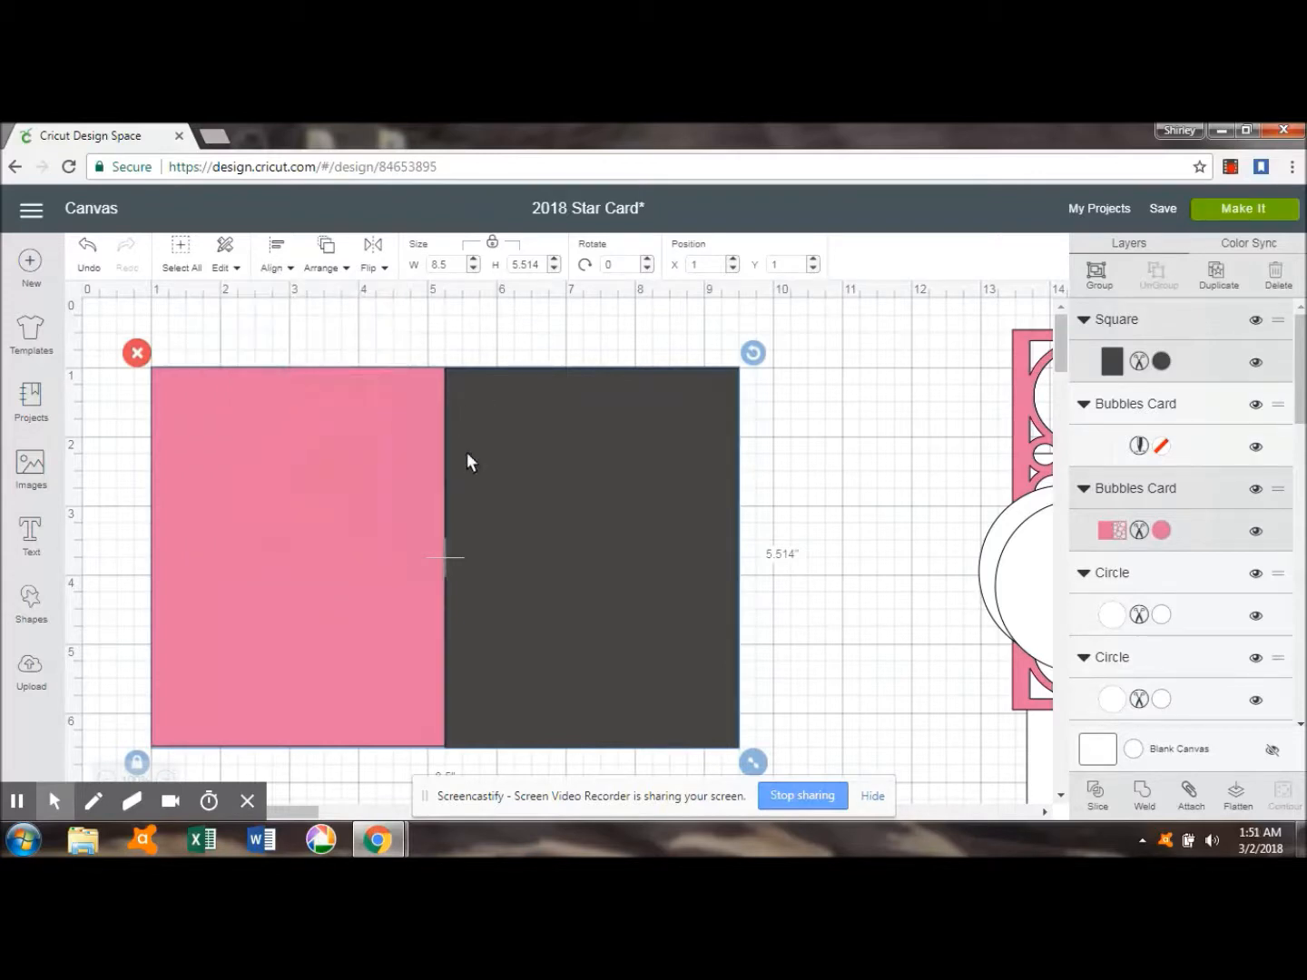
left_click(279, 265)
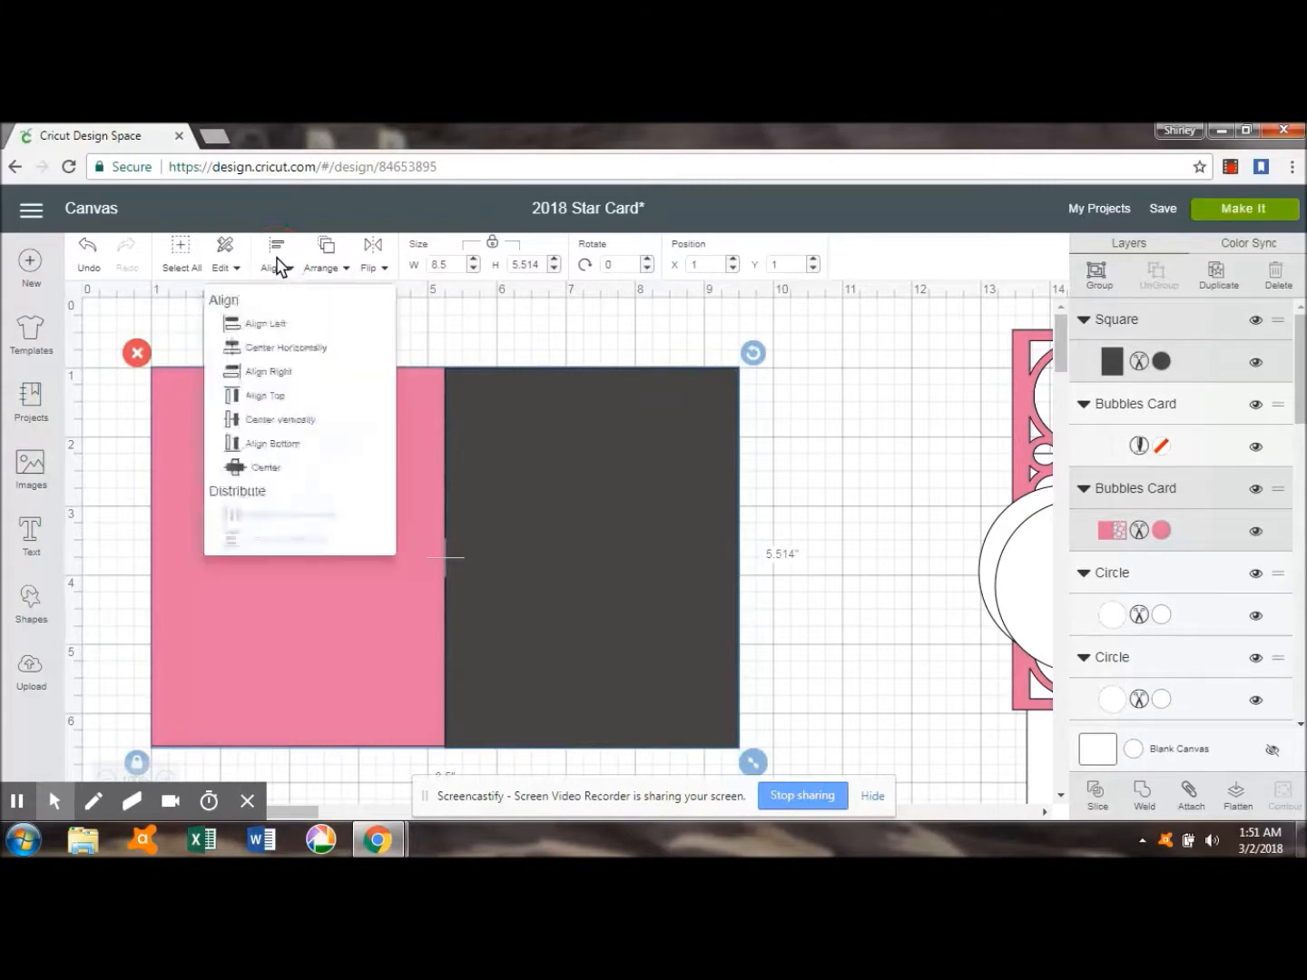
left_click(282, 418)
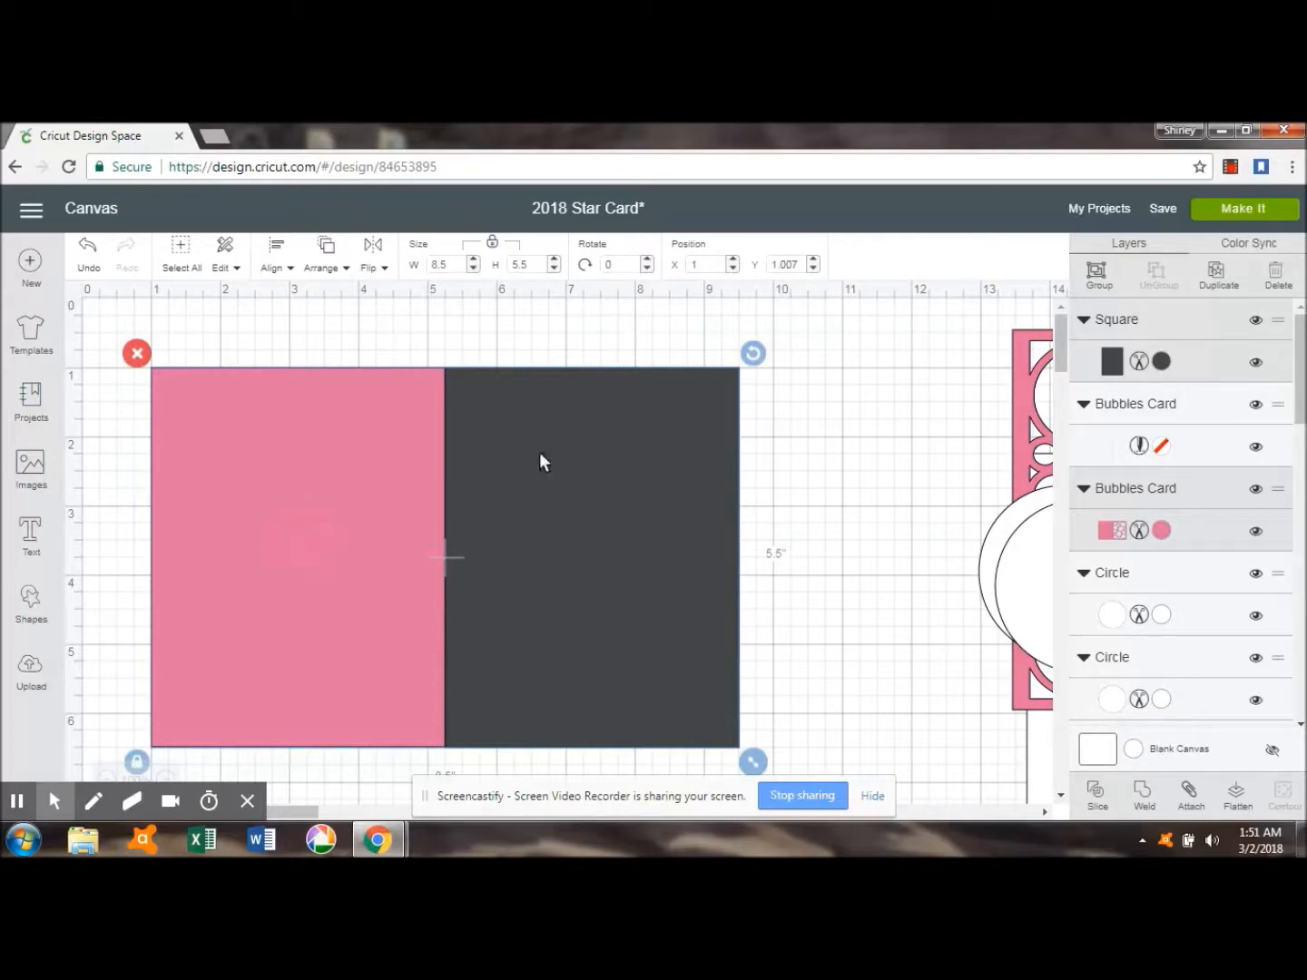
left_click(843, 375)
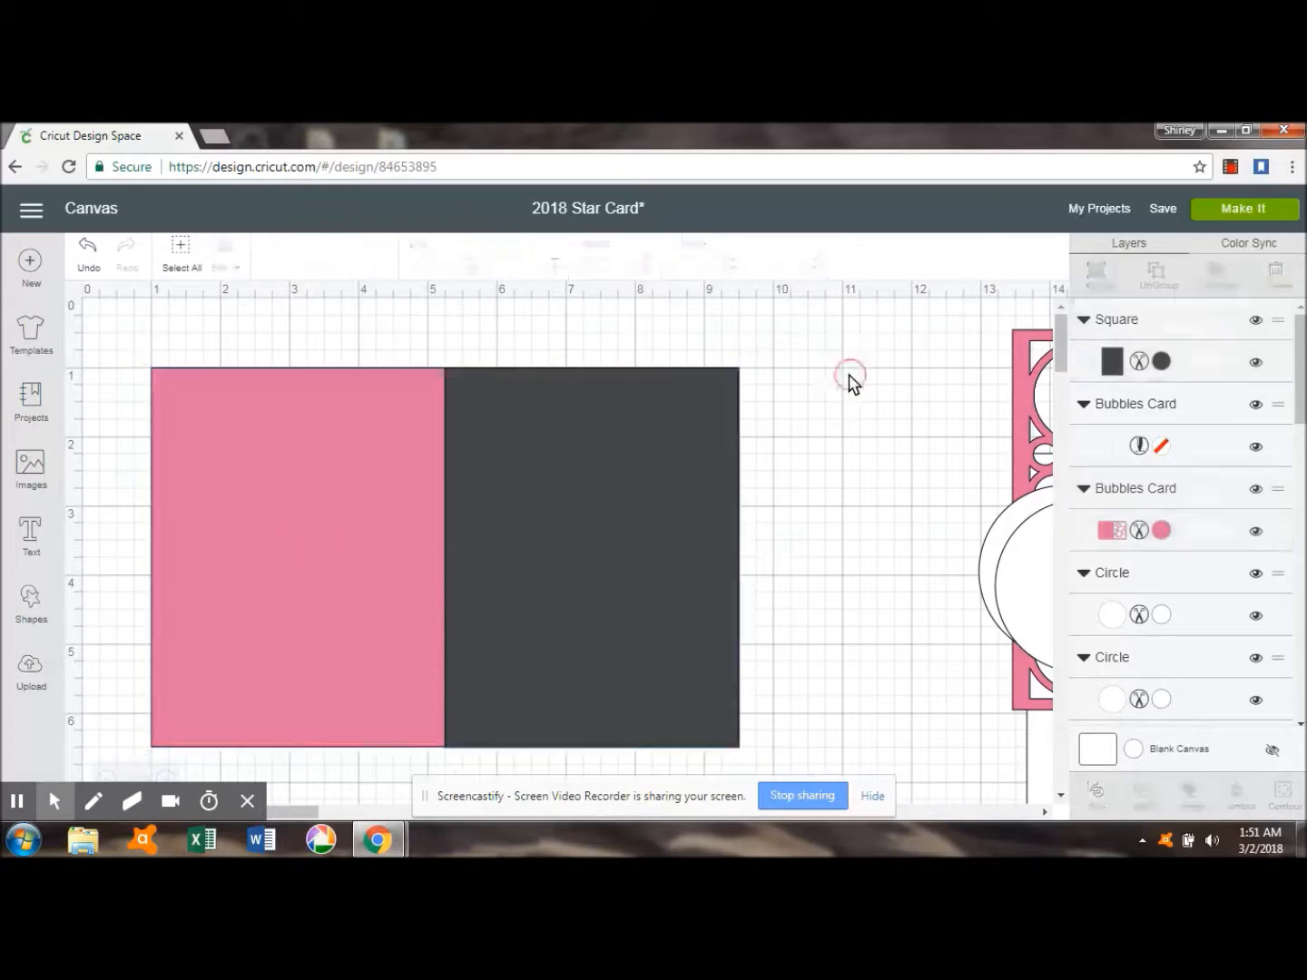
- Duplicate the pink Bubbles Card layer and move the copy clear of the original to about X 10.6, Y 1
left_click(309, 479)
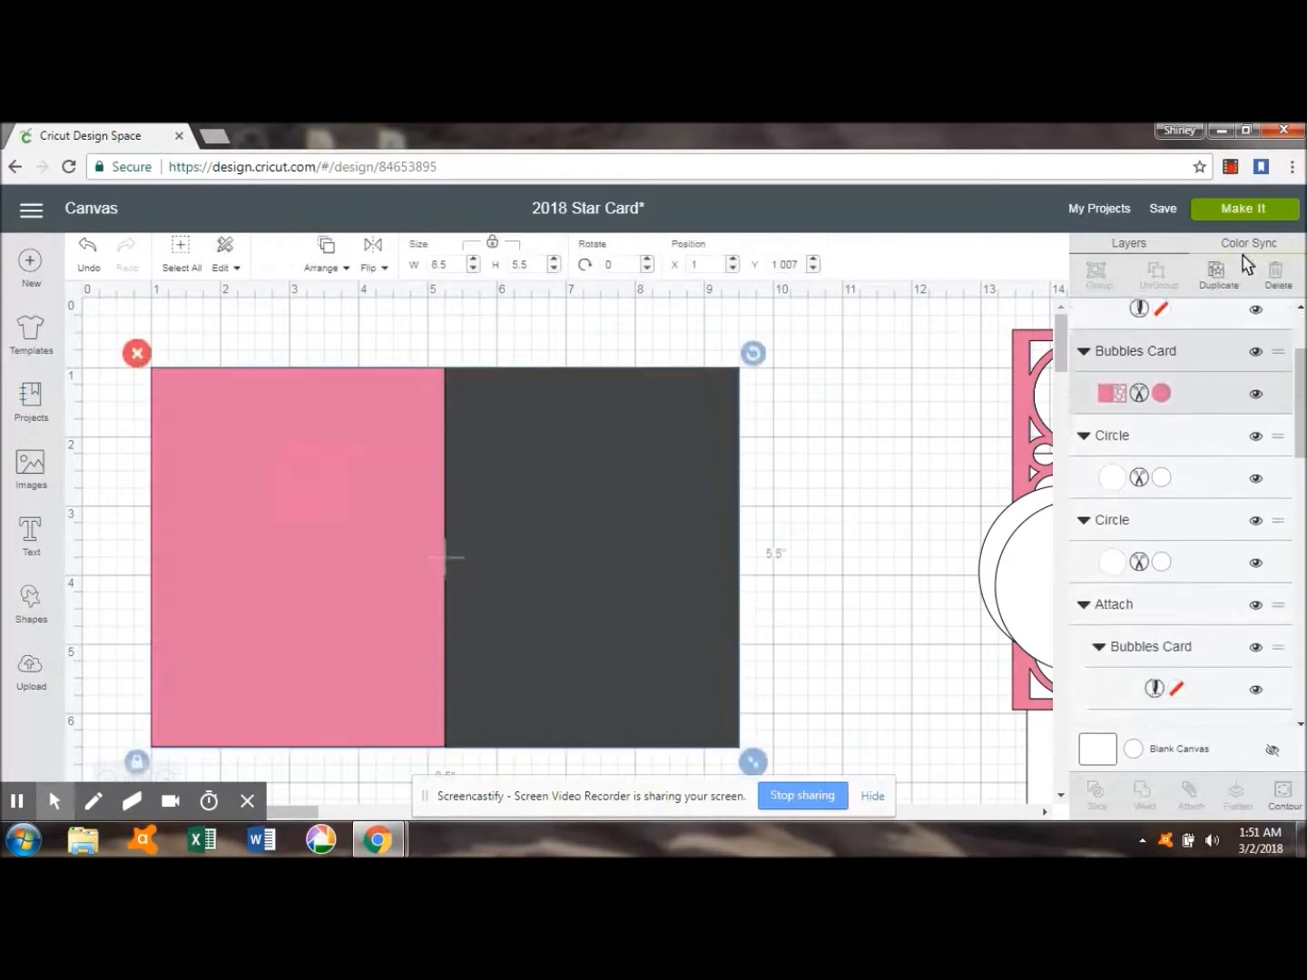
left_click(1218, 273)
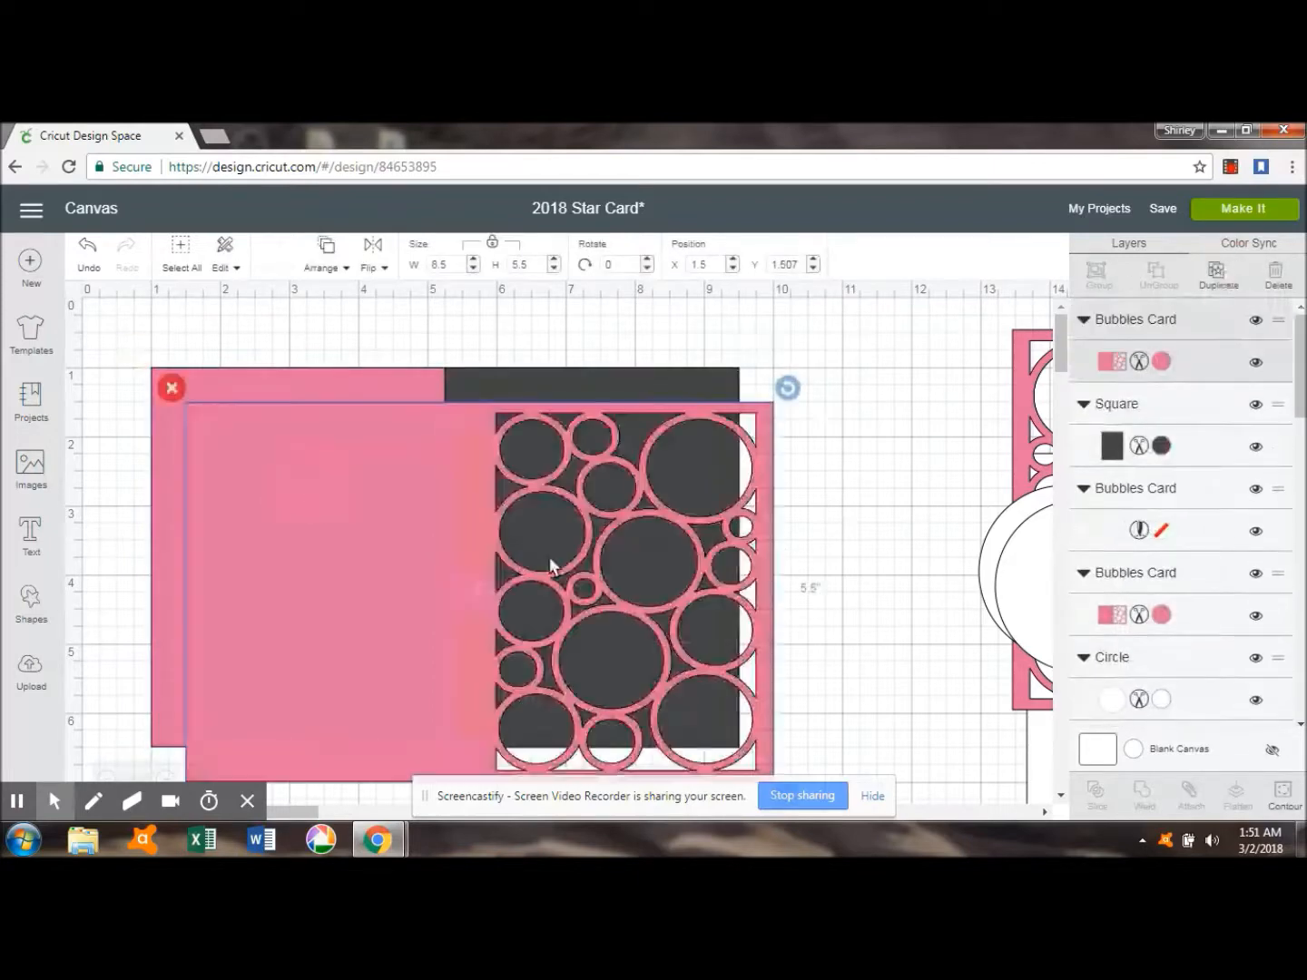
left_click_drag(381, 534, 1186, 495)
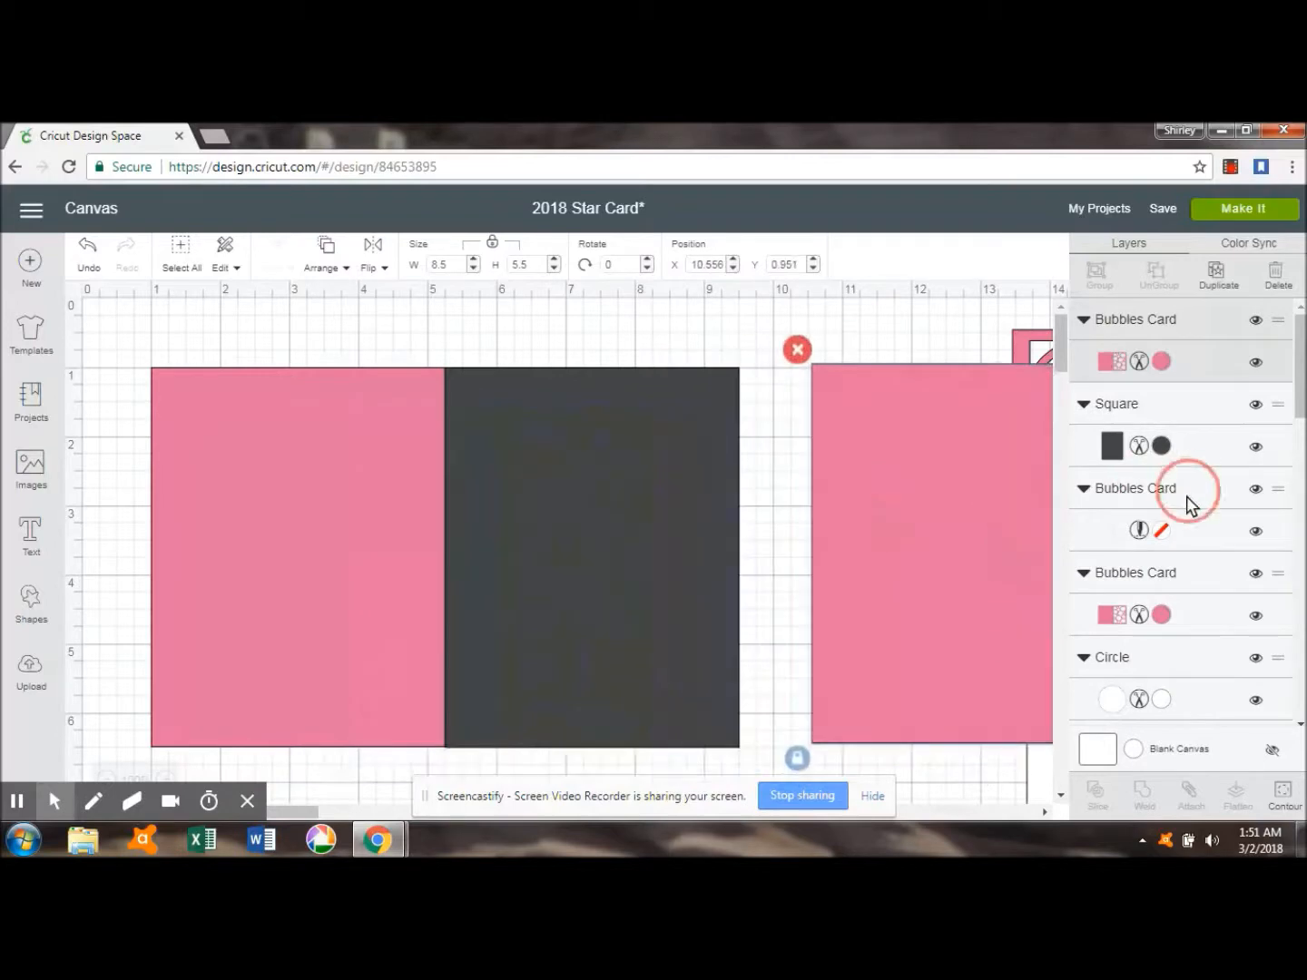
- Slice the original pink card layer with the dark rectangle covering its bubble half
left_click(340, 500)
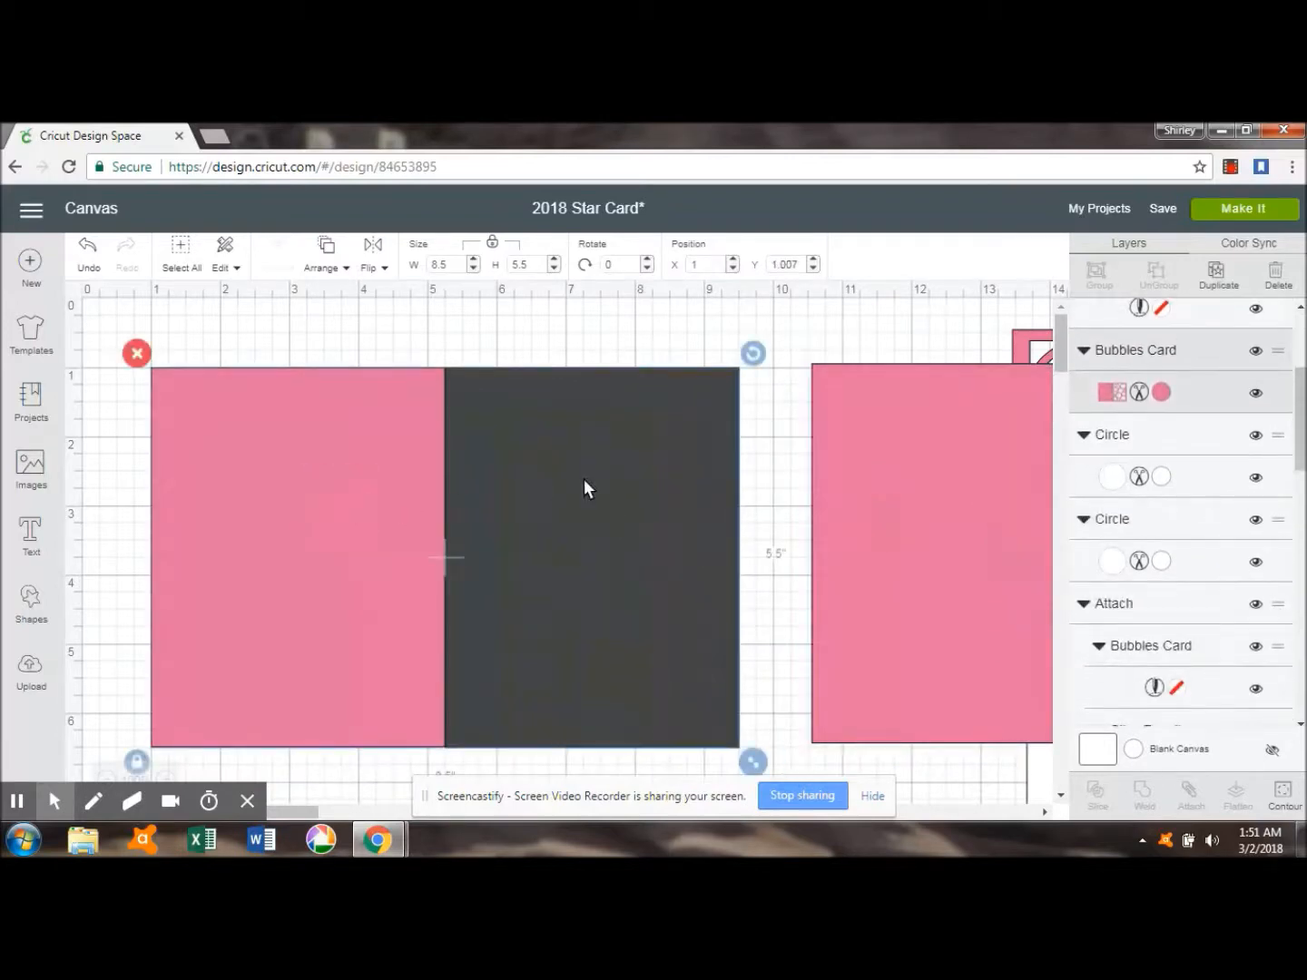
left_click(583, 488)
left_click(359, 495)
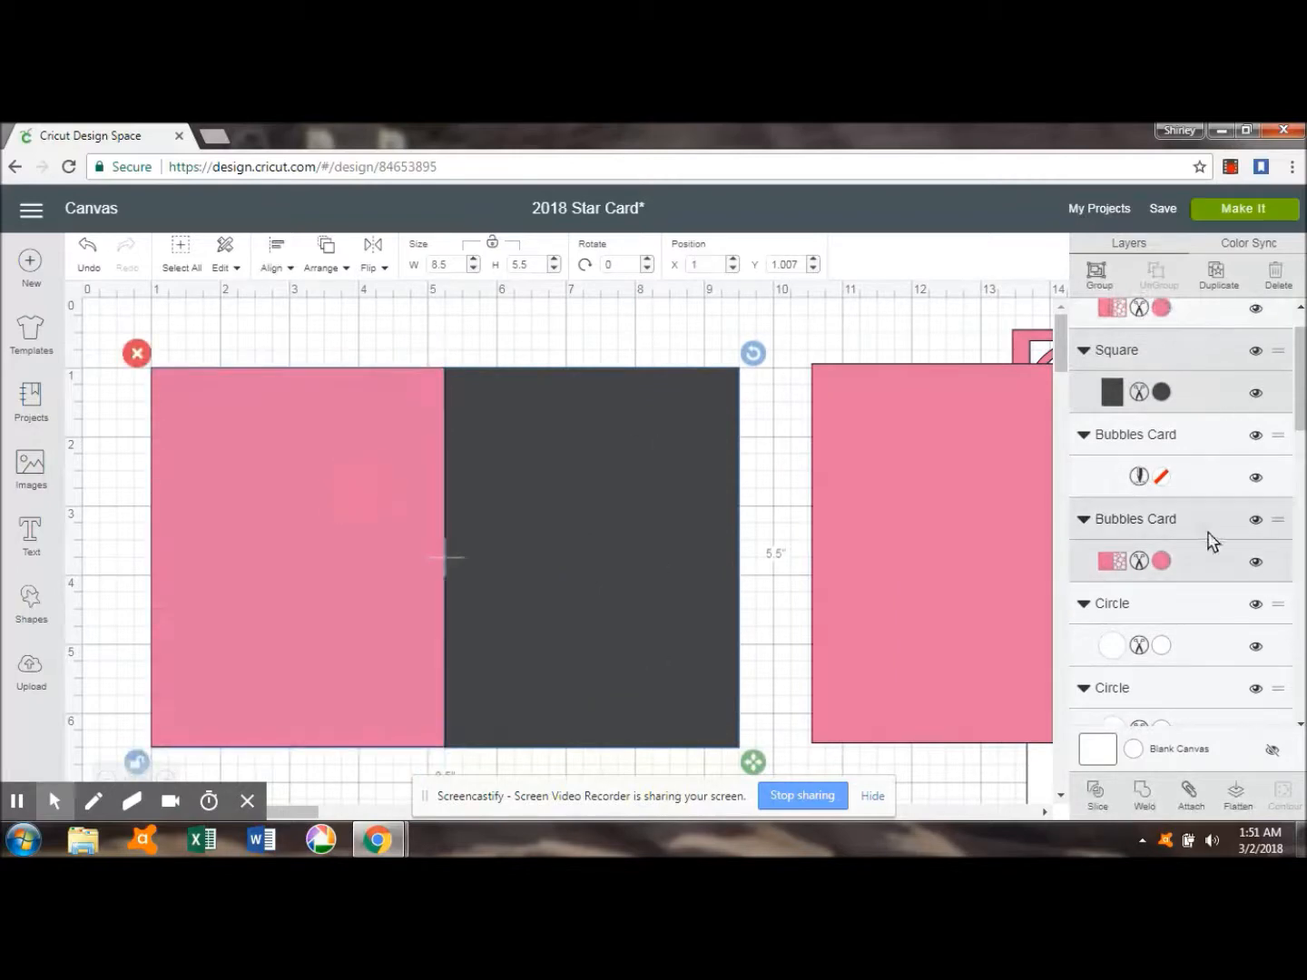
left_click(1095, 799)
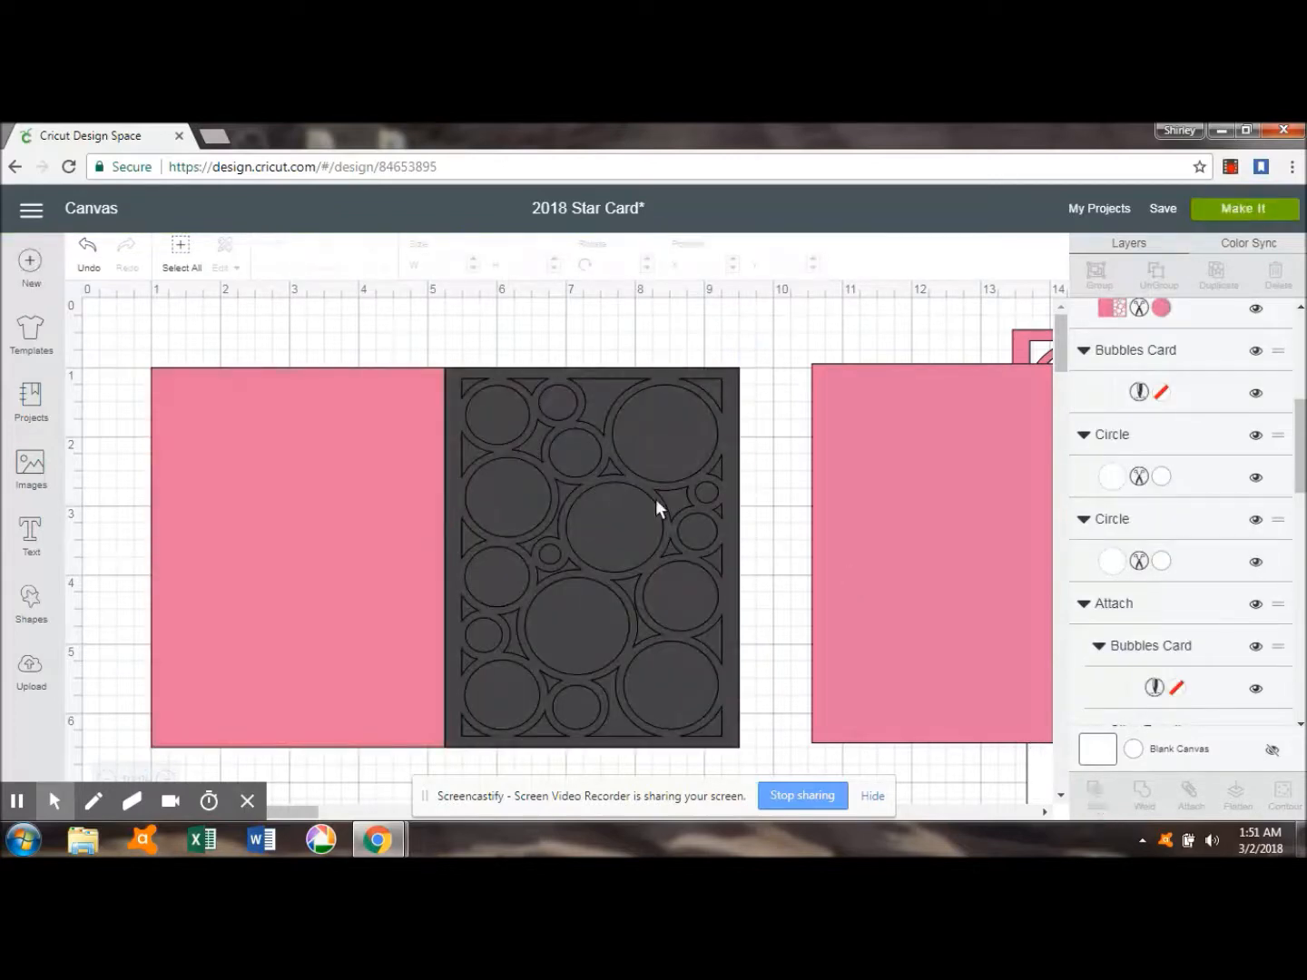
- Delete the dark bubble frame and both pink slice results, keeping the dark bubble cutout piece at about X 2.7, Y 2.2
left_click_drag(494, 432, 343, 527)
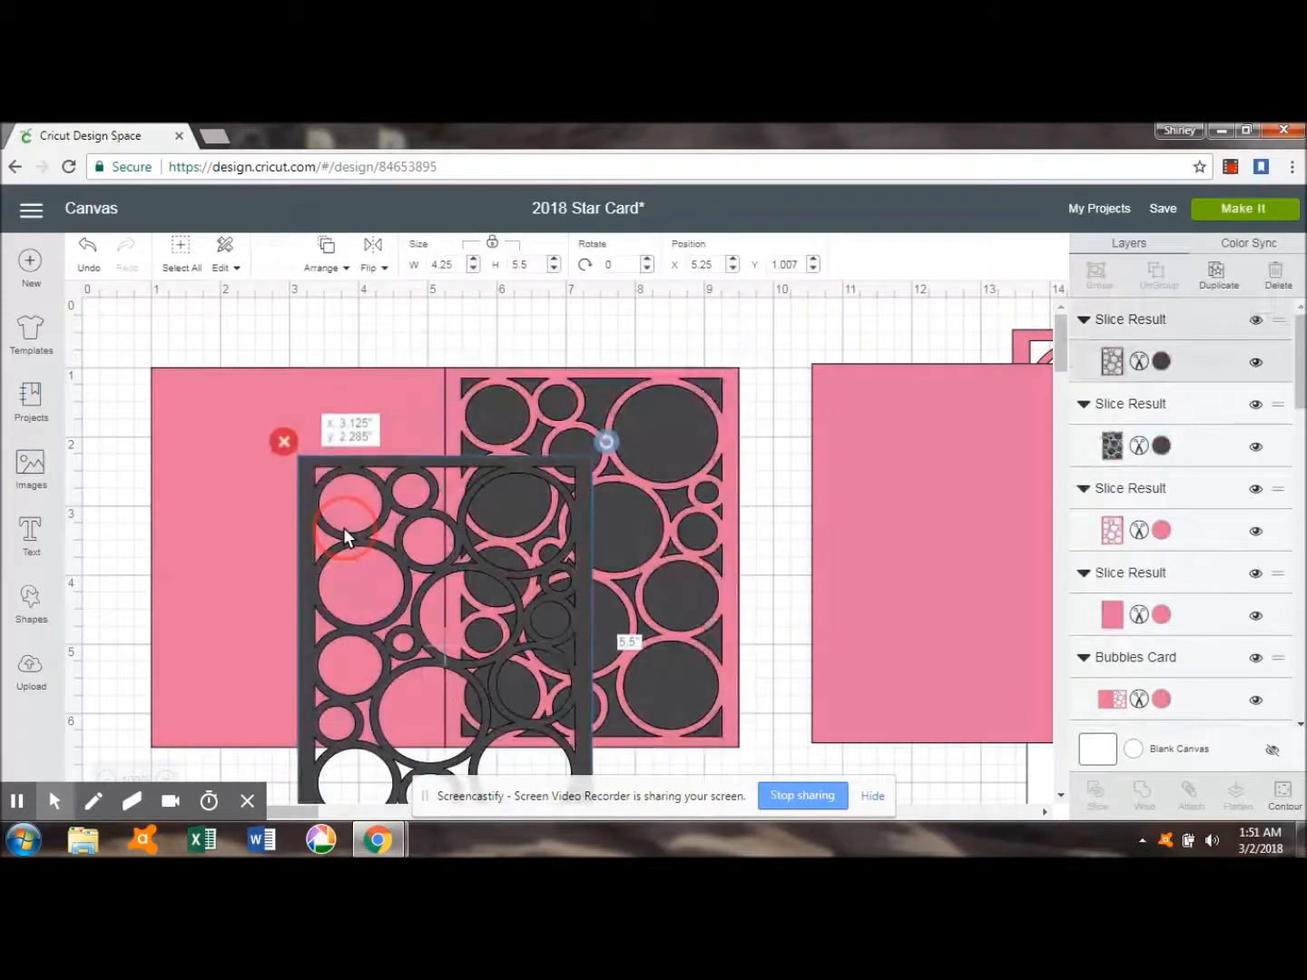
left_click(283, 441)
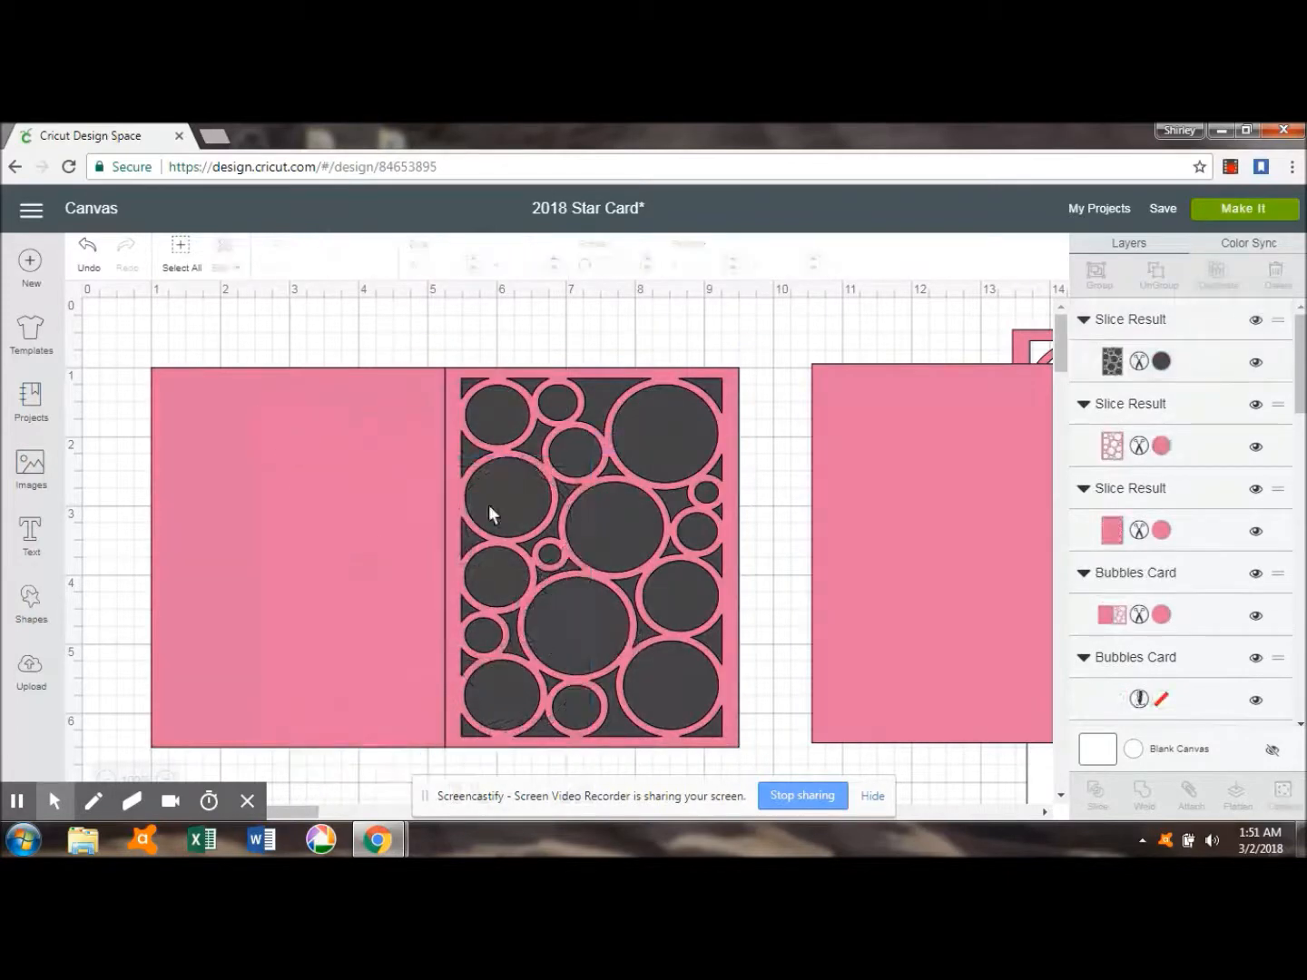
left_click_drag(515, 475, 322, 547)
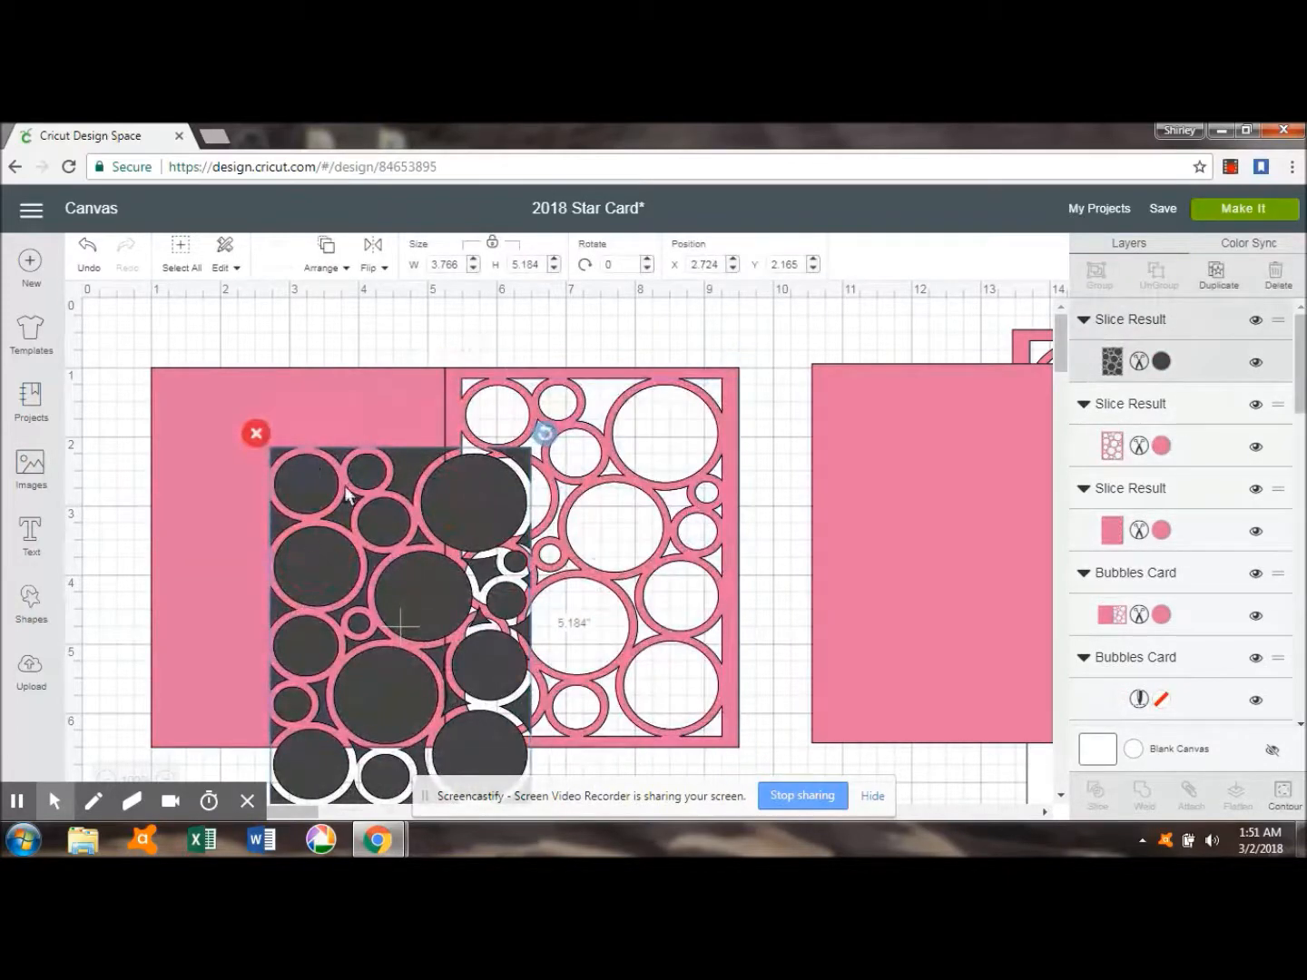
left_click(456, 397)
left_click(432, 354)
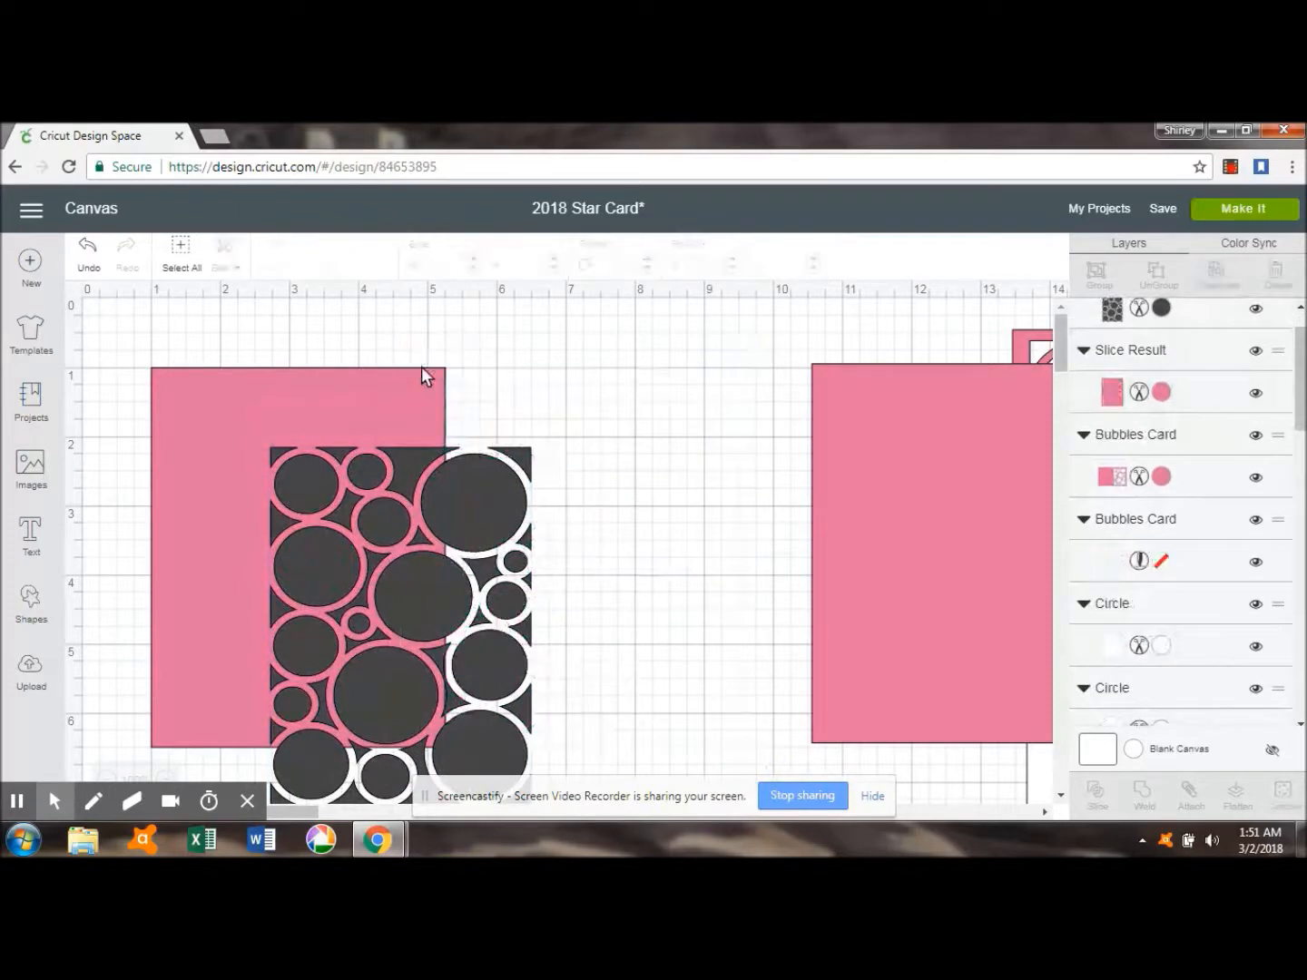
left_click(397, 394)
left_click(136, 354)
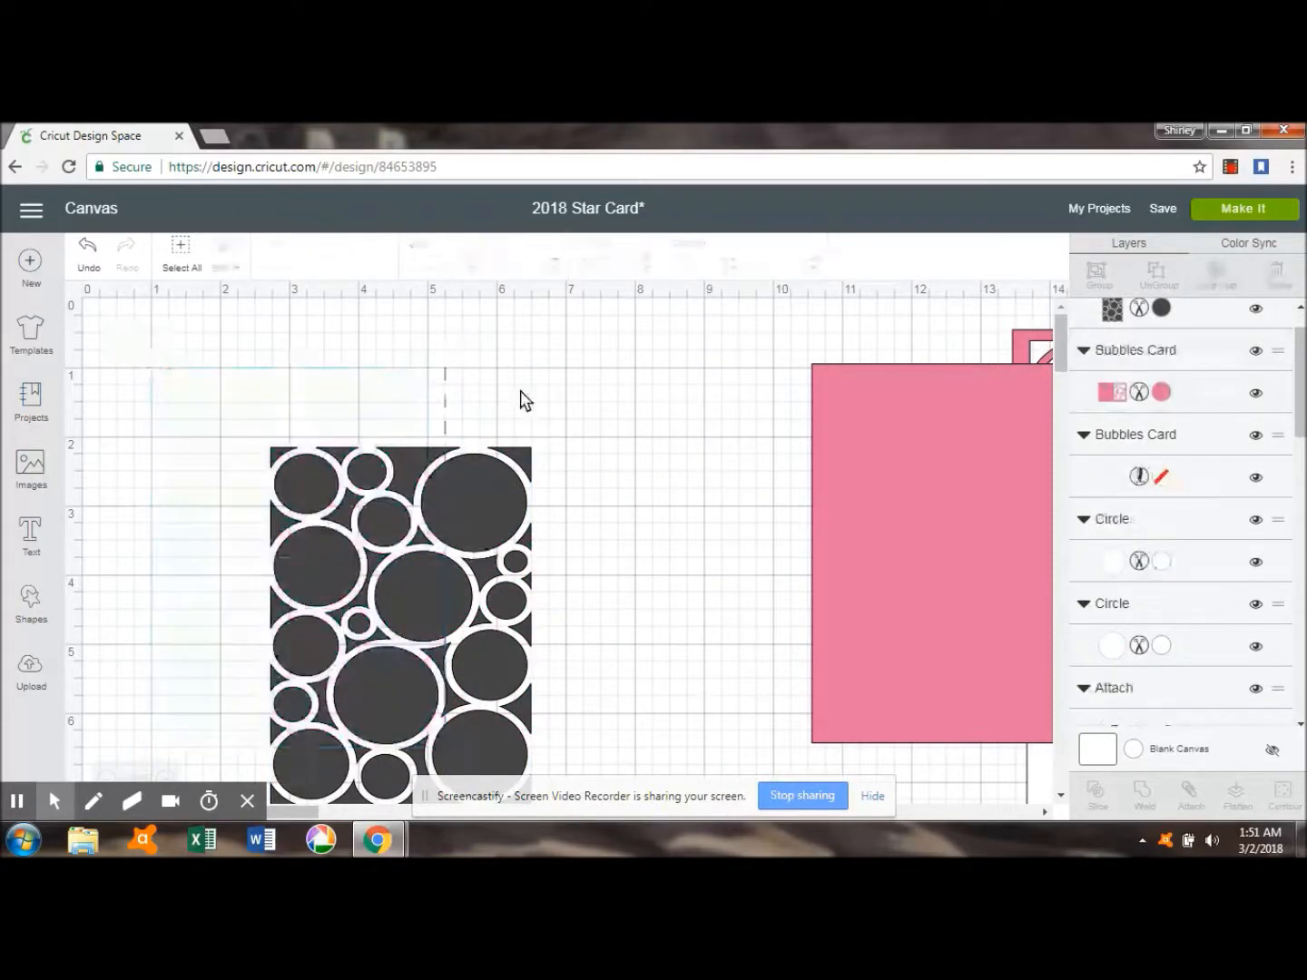
- Position the duplicated pink Bubbles Card layer at X 1, Y 1
left_click(886, 460)
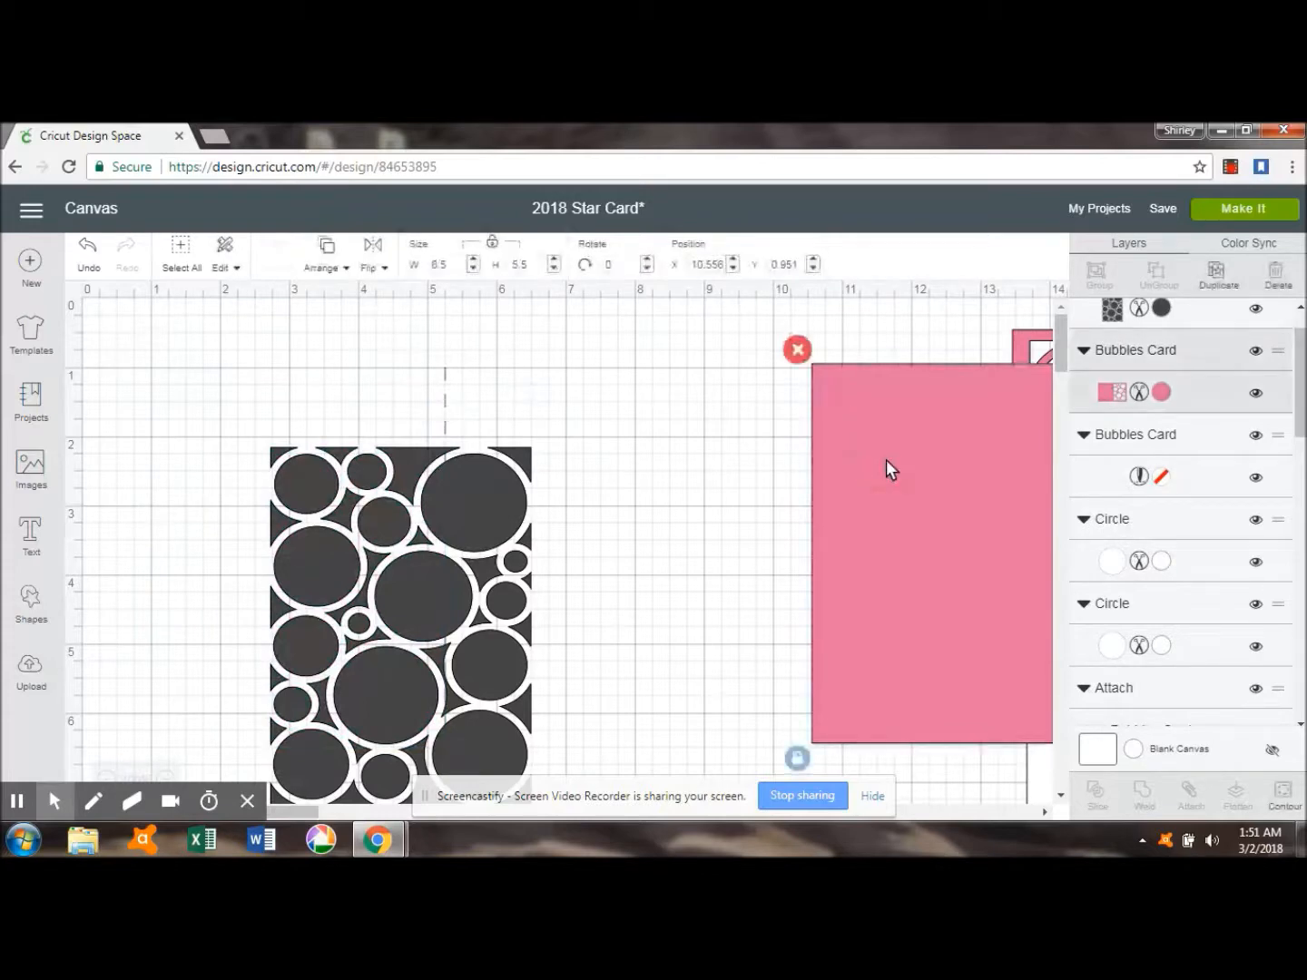
left_click(697, 265)
left_click(765, 265)
key("Return")
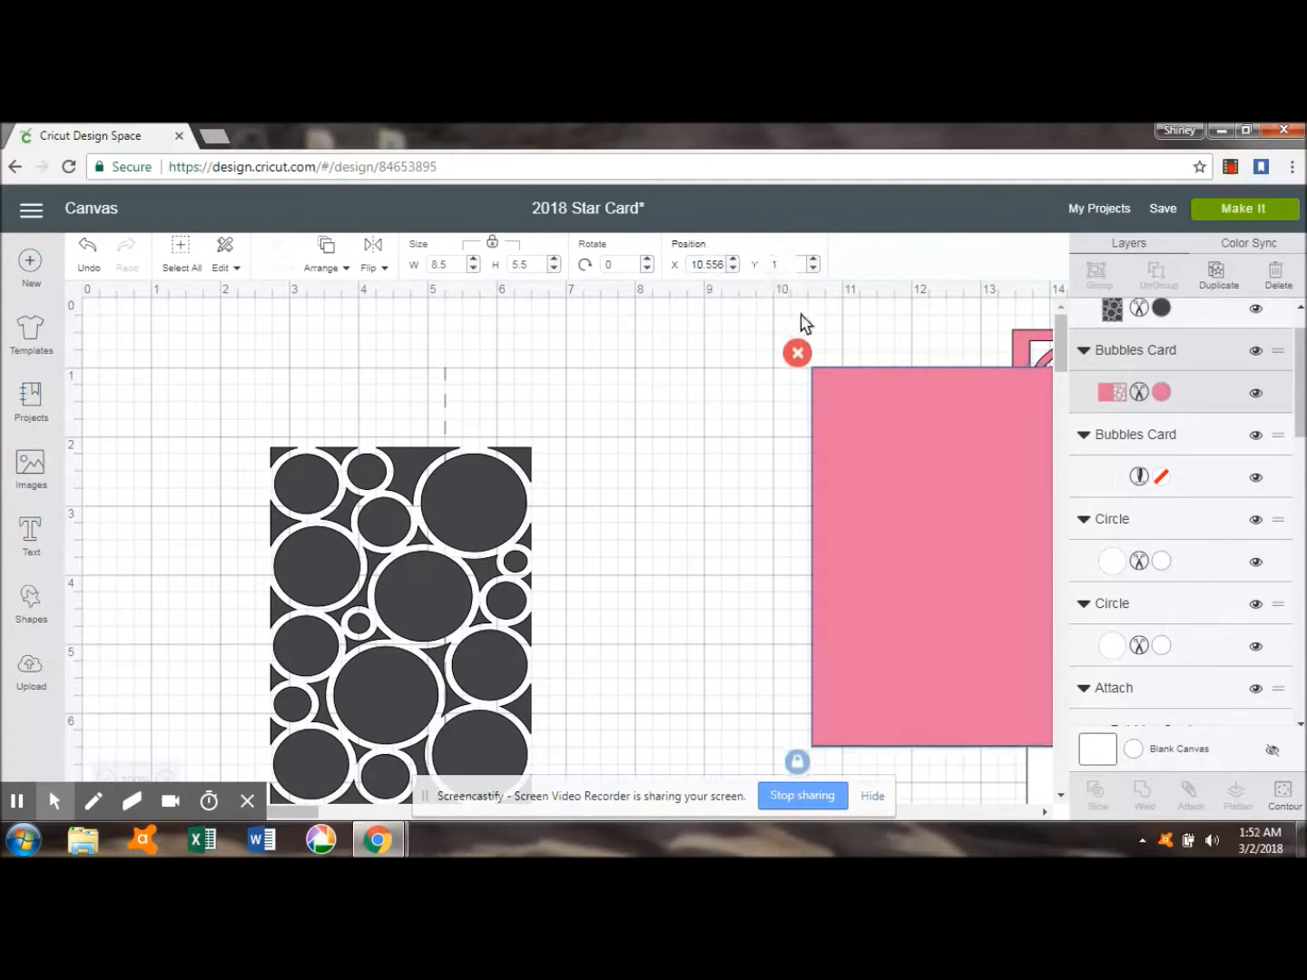
left_click_drag(691, 266, 752, 269)
type("1")
key("Tab")
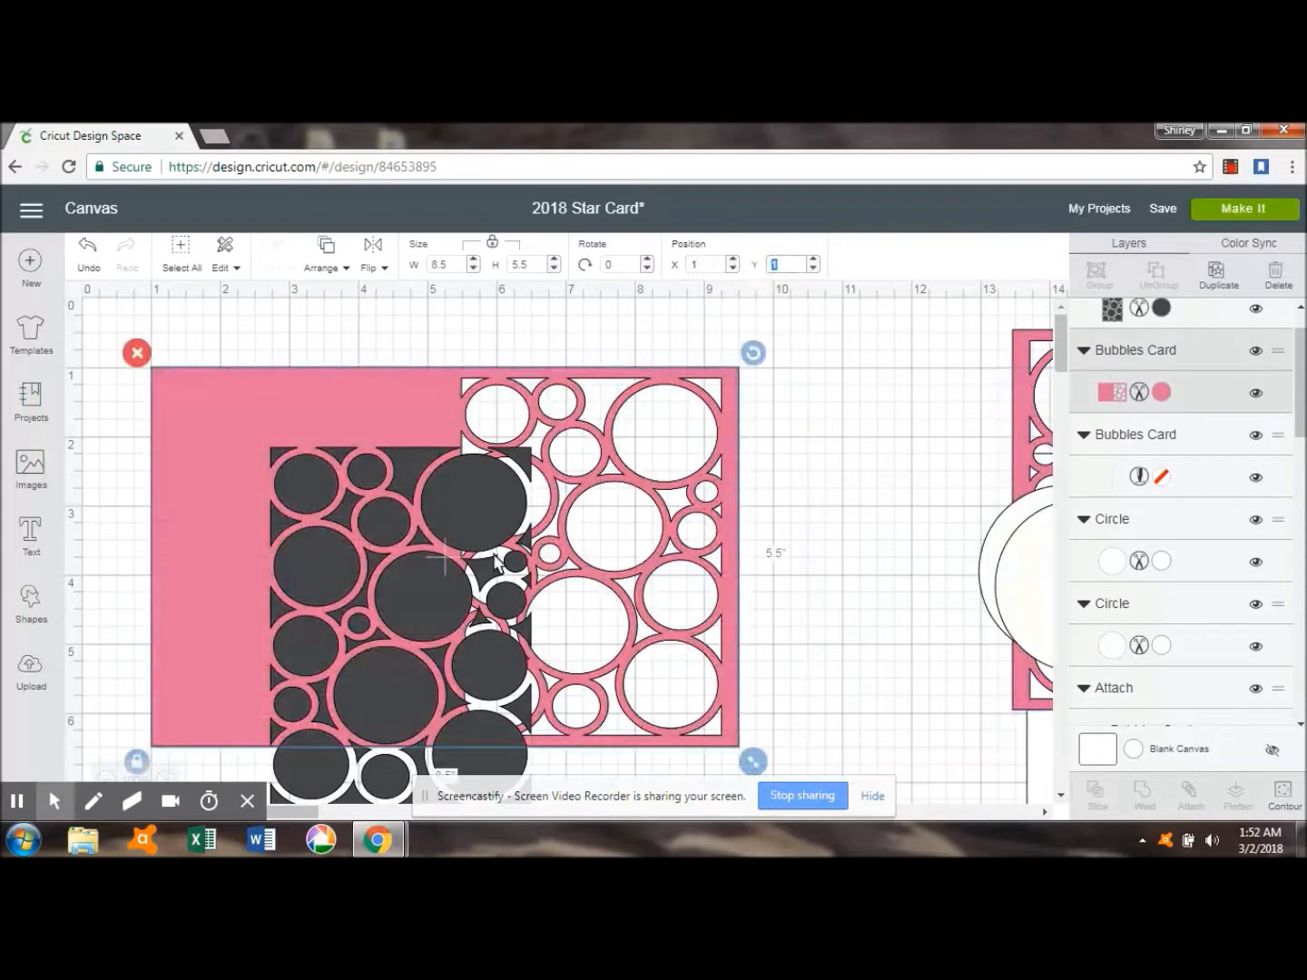
- Shift the dark bubble cutout piece to about X 2.4, Y 1.8 and flip it horizontally
left_click(409, 675)
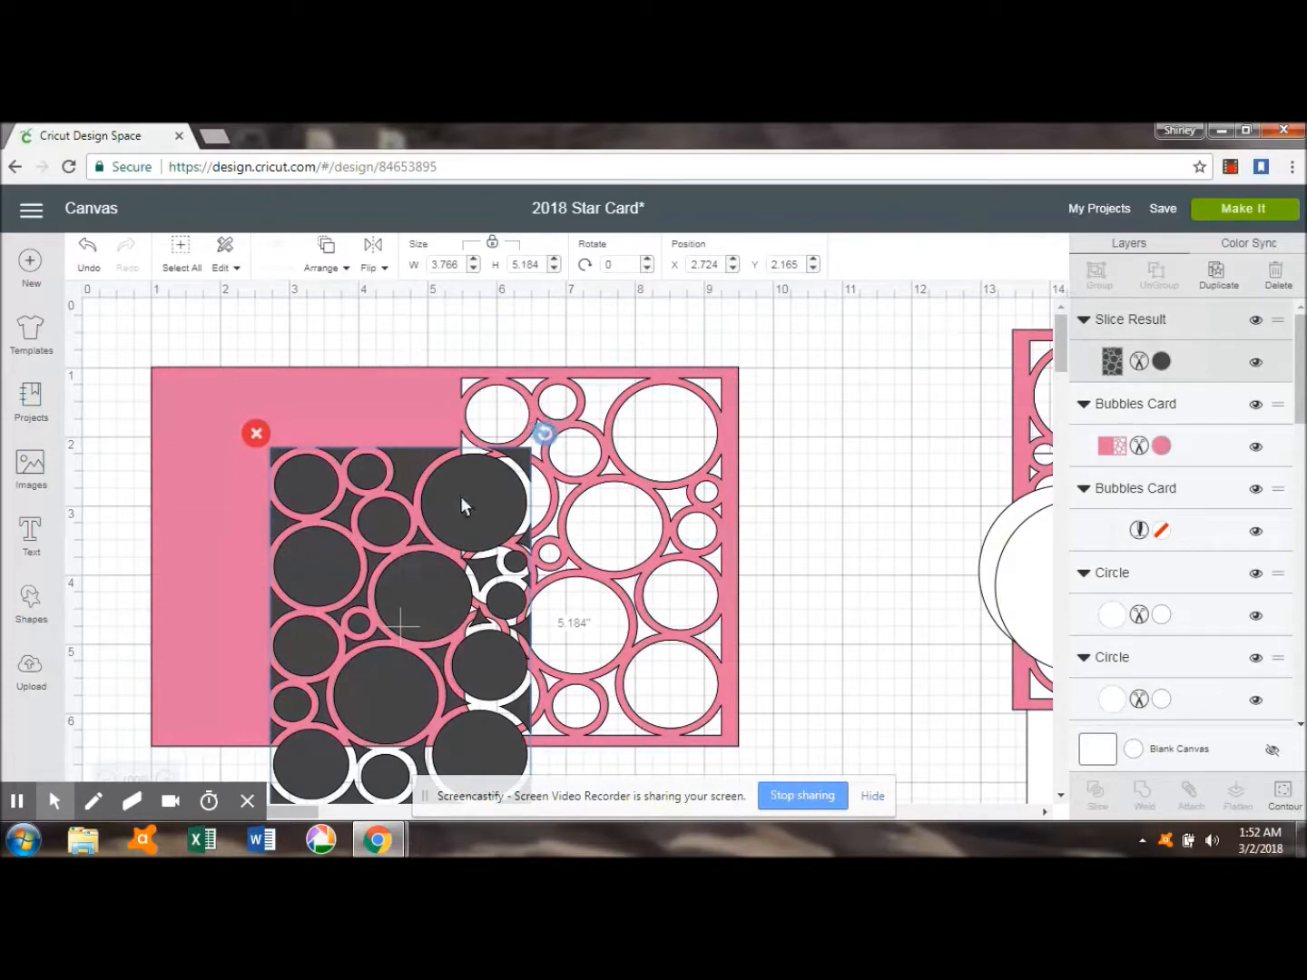
left_click_drag(460, 495, 441, 469)
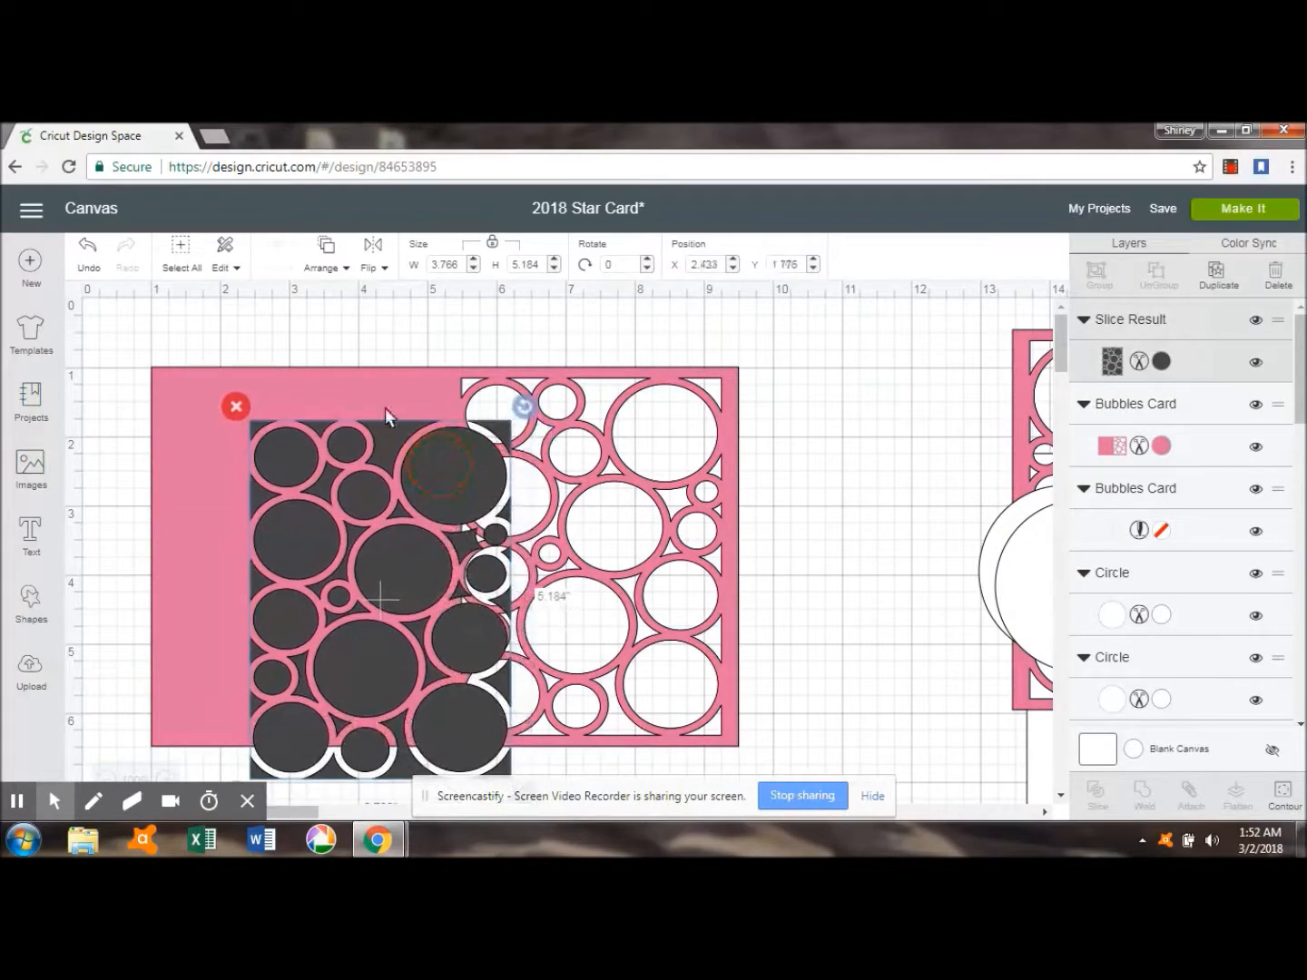
left_click(375, 266)
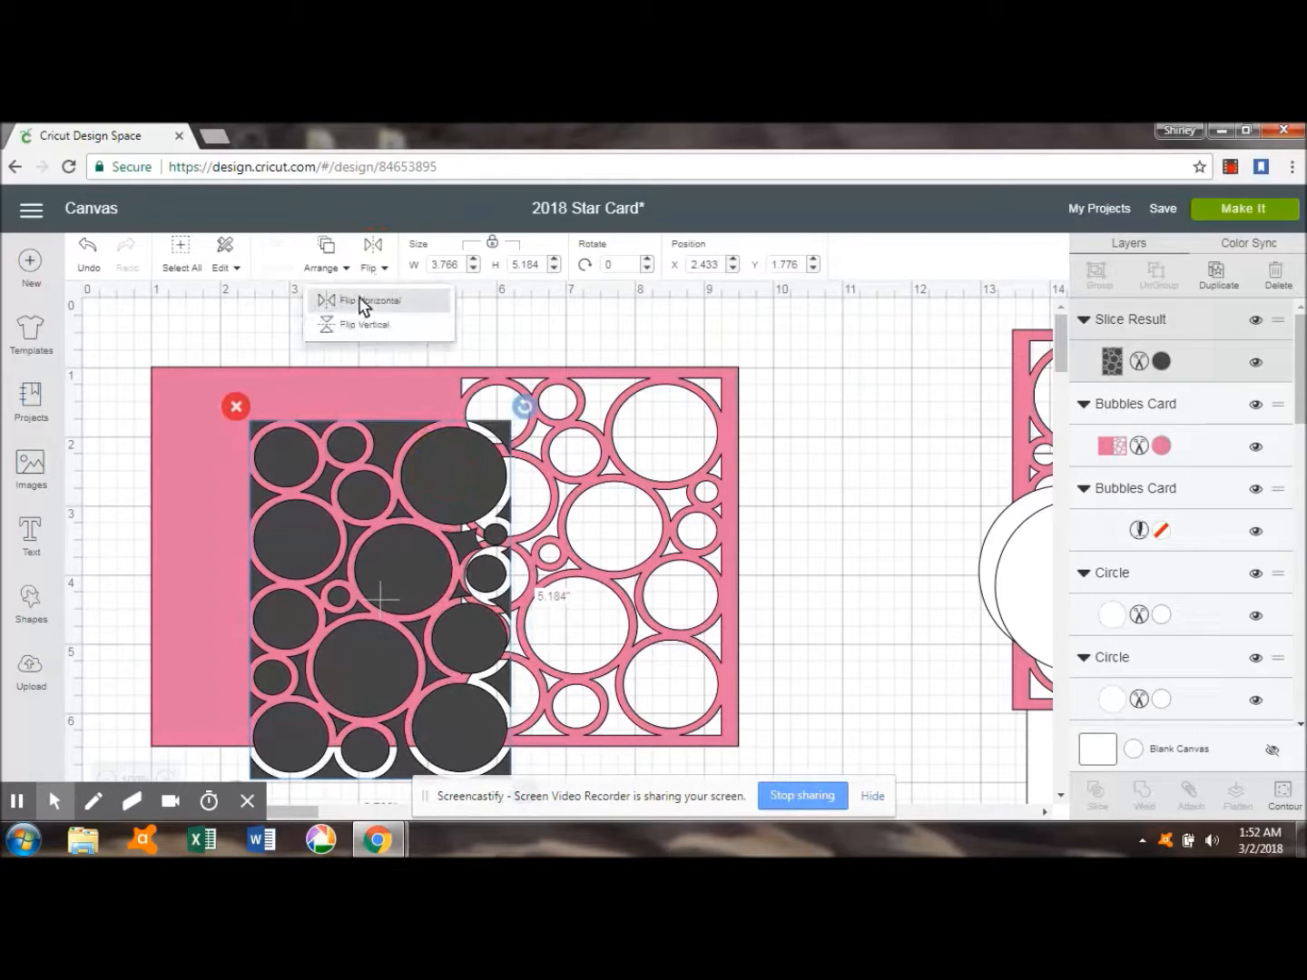
left_click(359, 299)
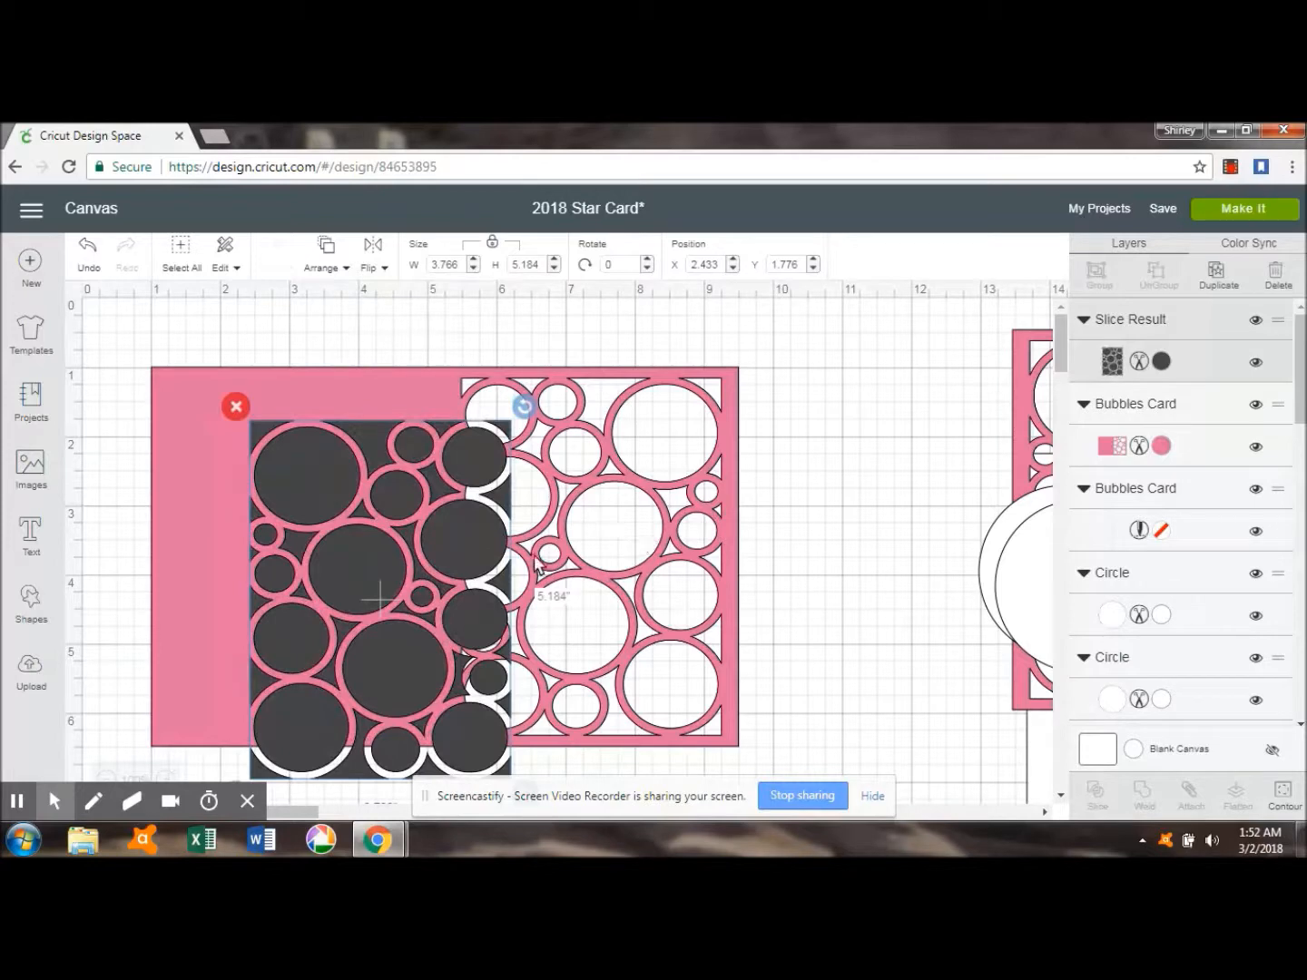
- Place the flipped dark bubble piece over the card's plain half at about X 1.36 and center it vertically with the pink card layer
left_click_drag(373, 573, 300, 535)
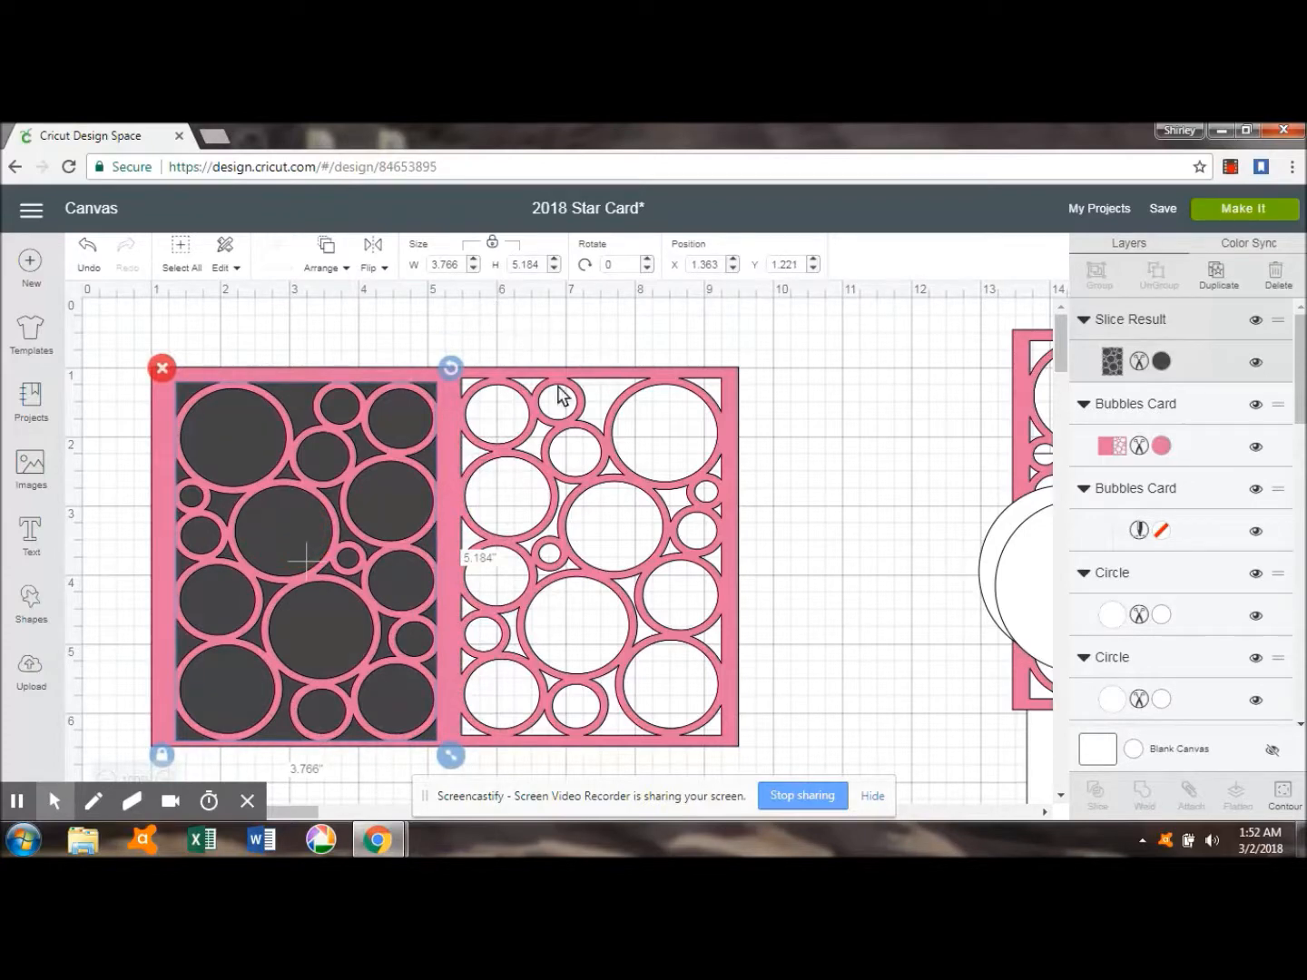
left_click_drag(416, 418, 414, 418)
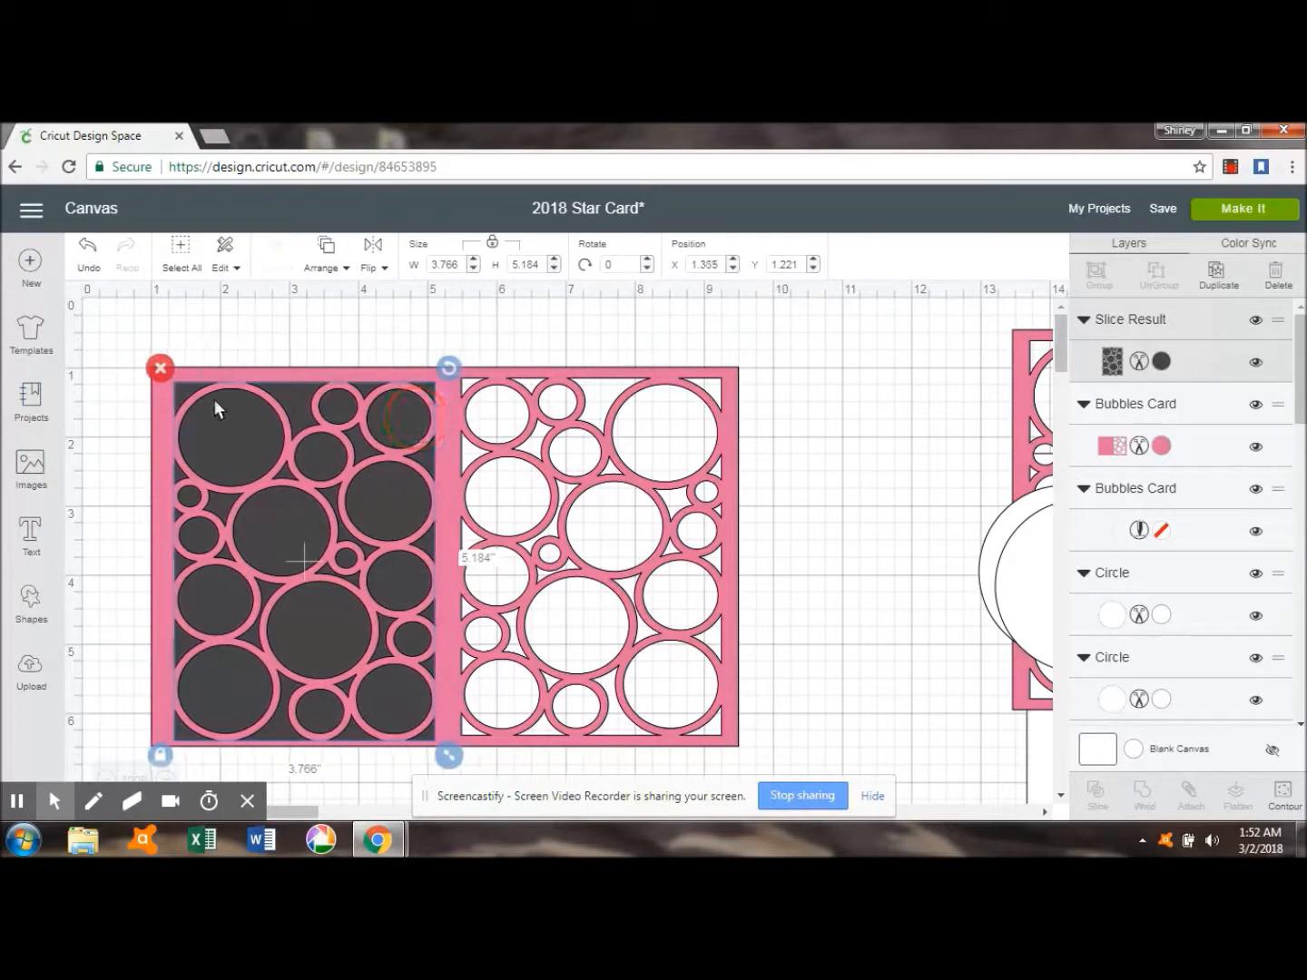
left_click(158, 398, "shift")
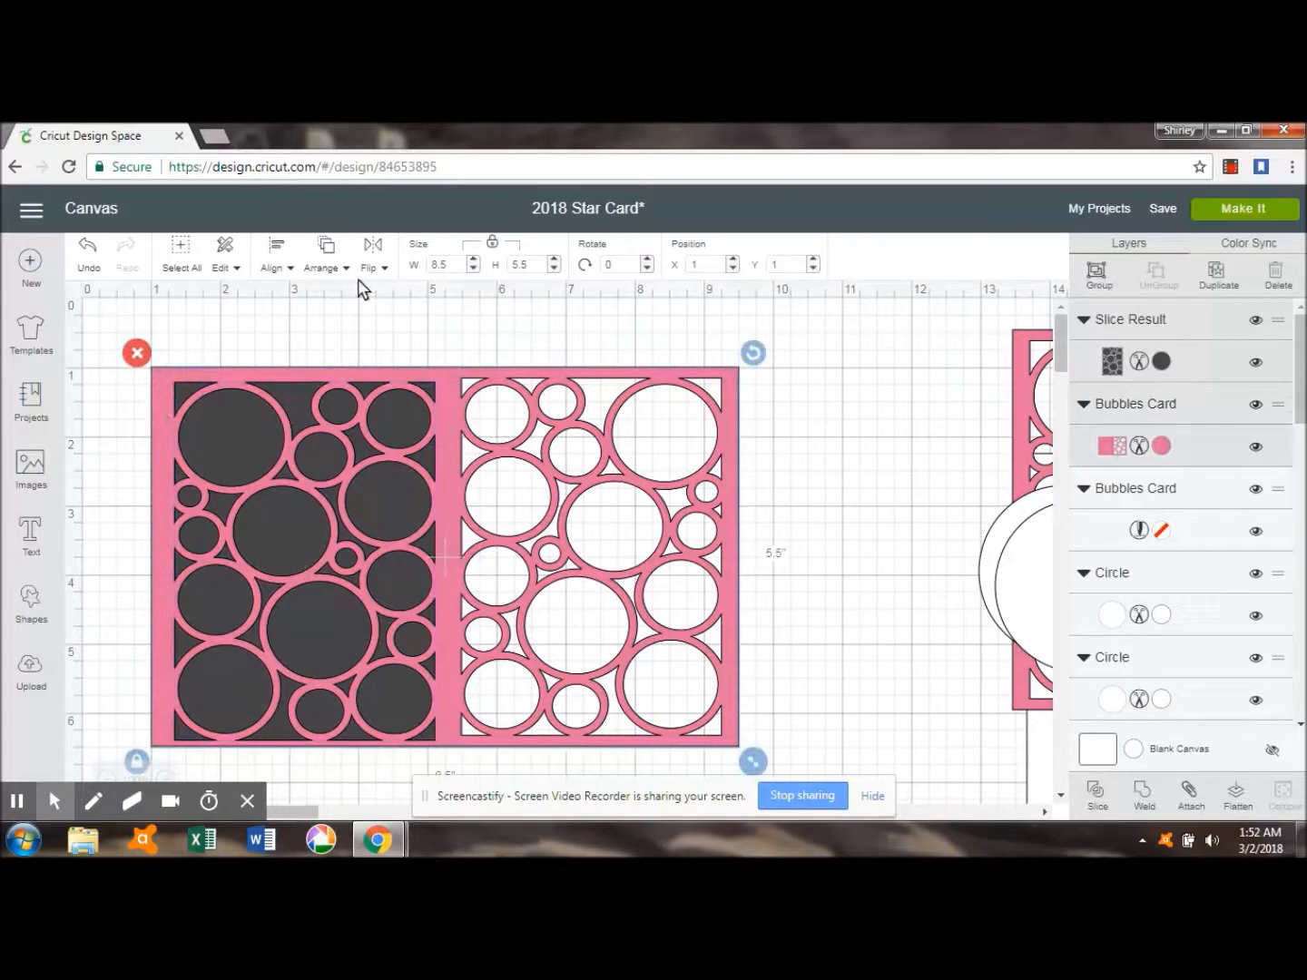
left_click(275, 251)
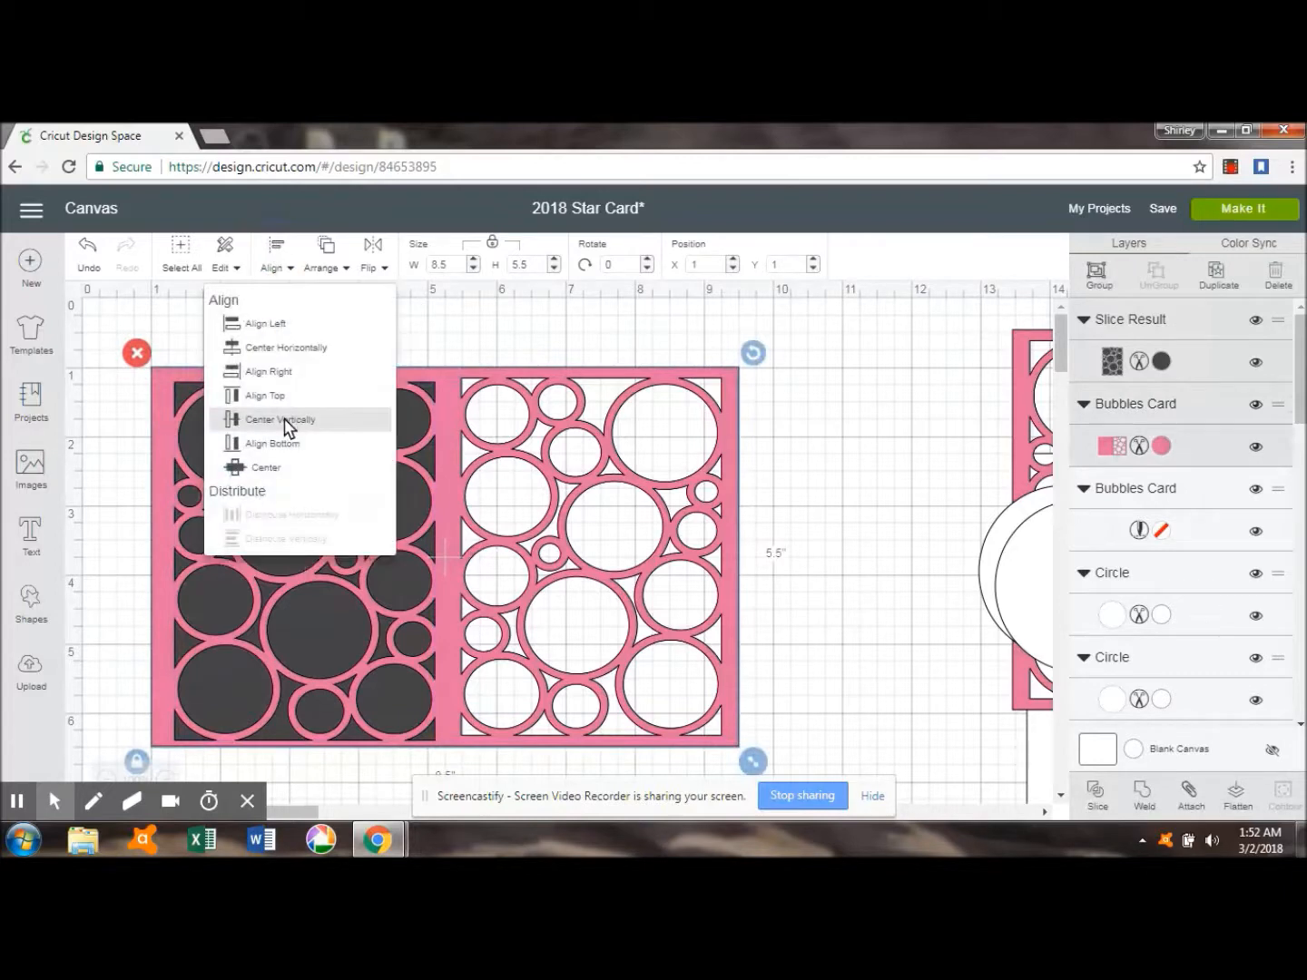
left_click(279, 420)
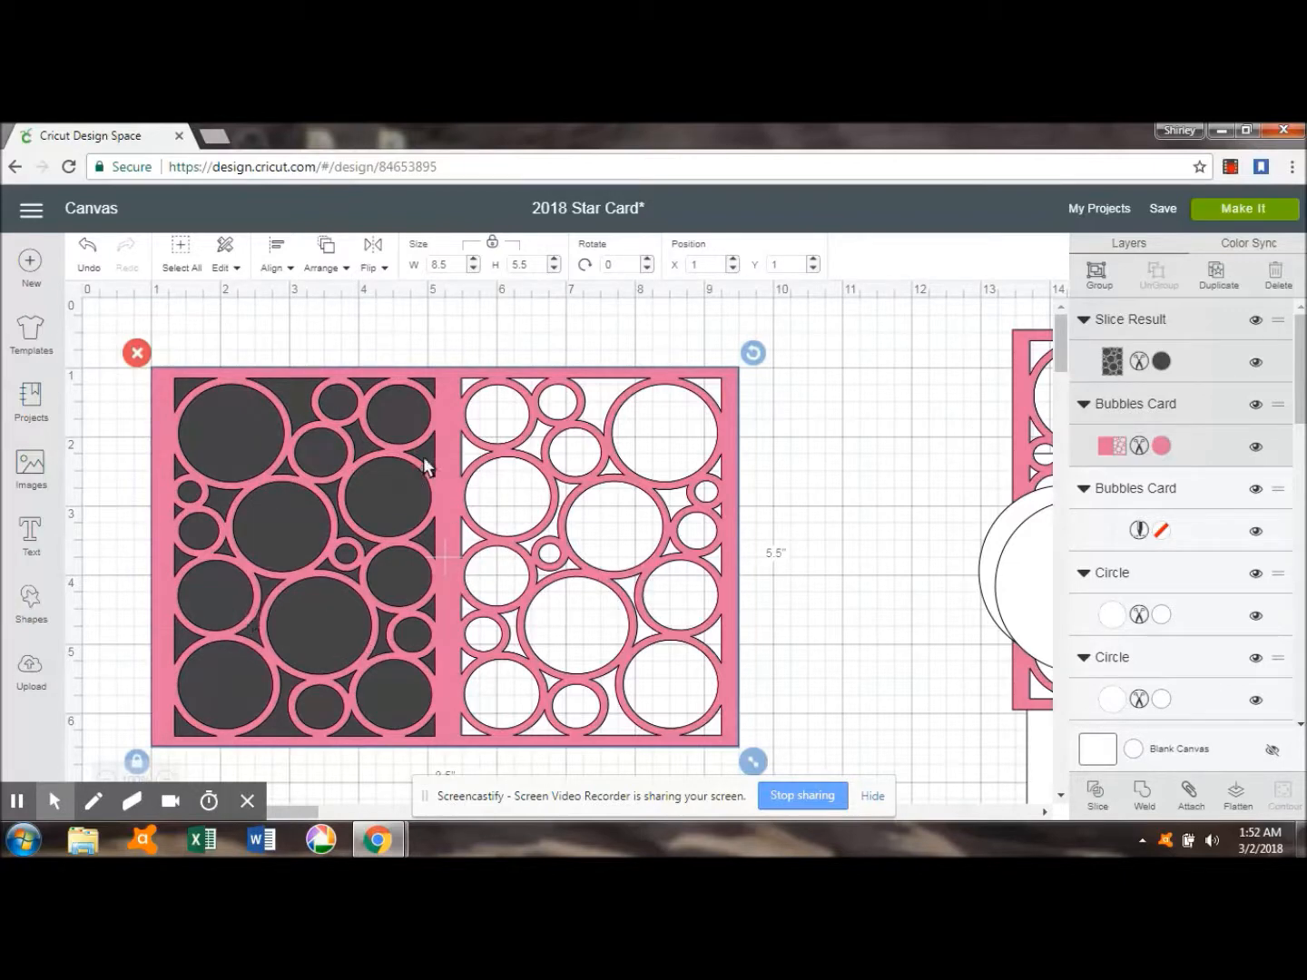
- Send the pink Bubbles Card layer to the back, behind the score line, and select the score line
left_click(431, 330)
left_click(455, 402)
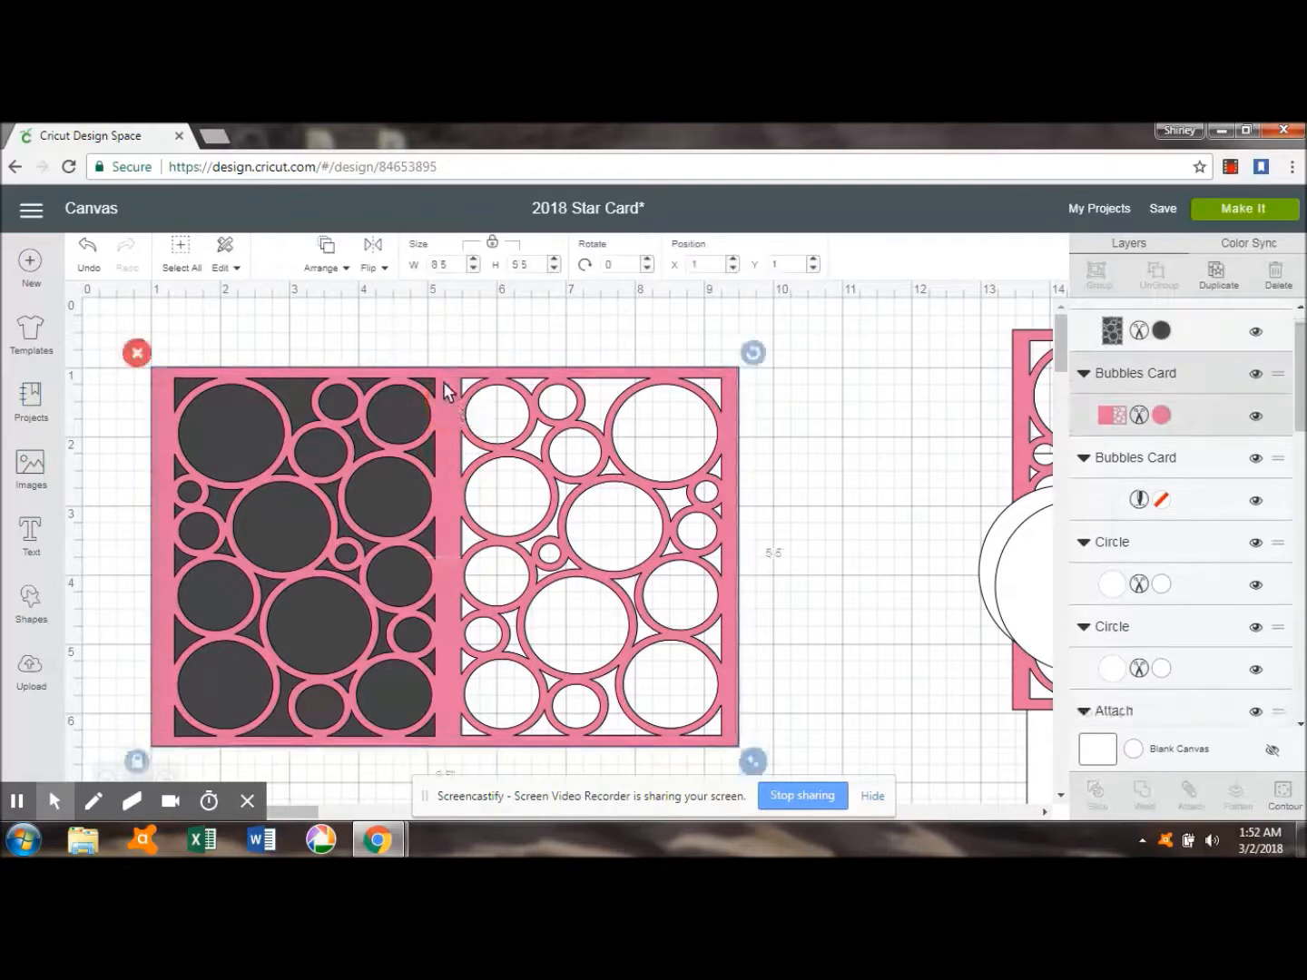
left_click(344, 269)
left_click(330, 300)
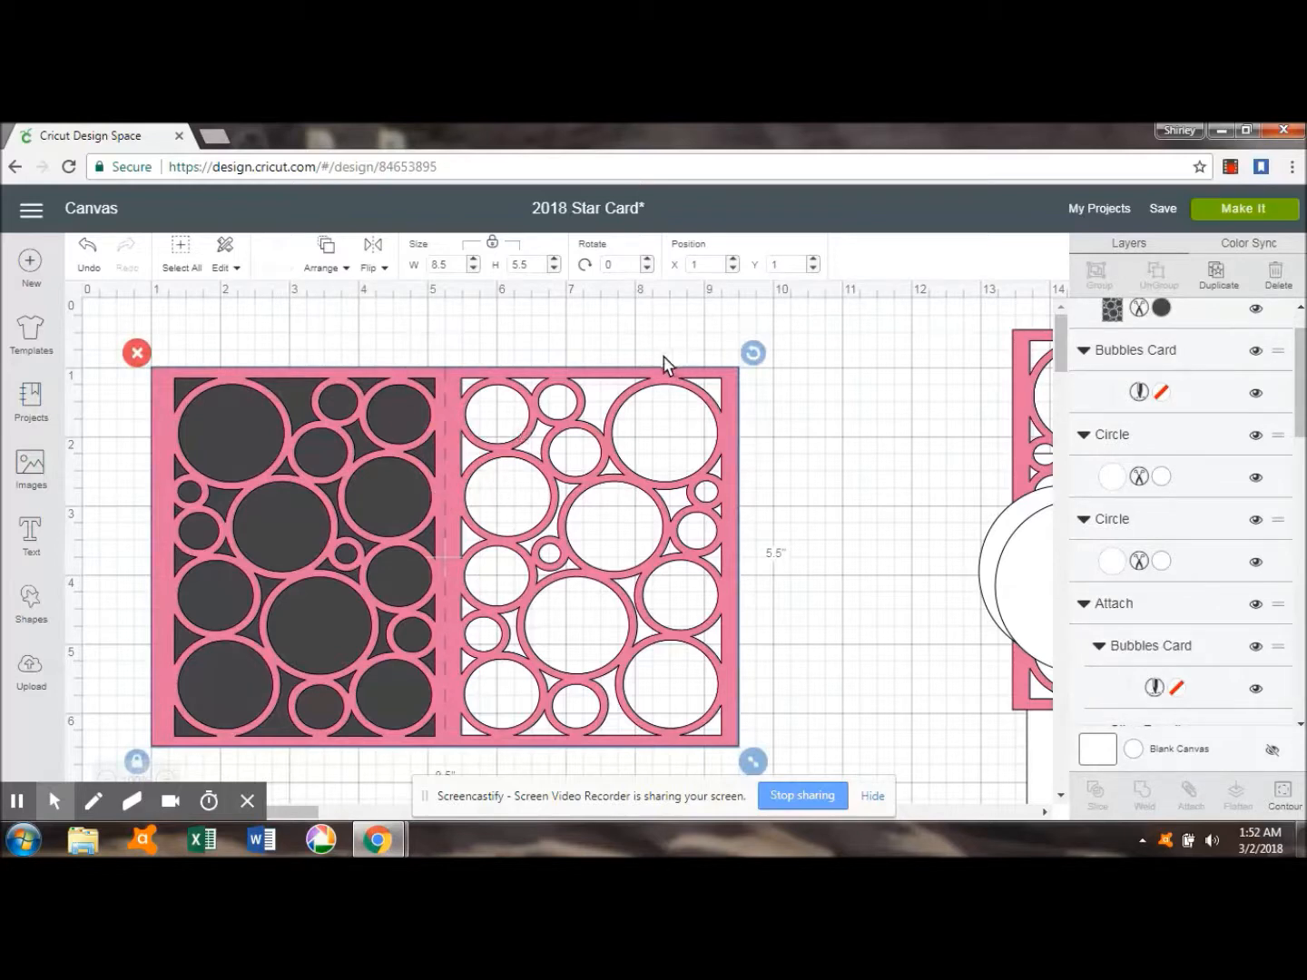
left_click(446, 432)
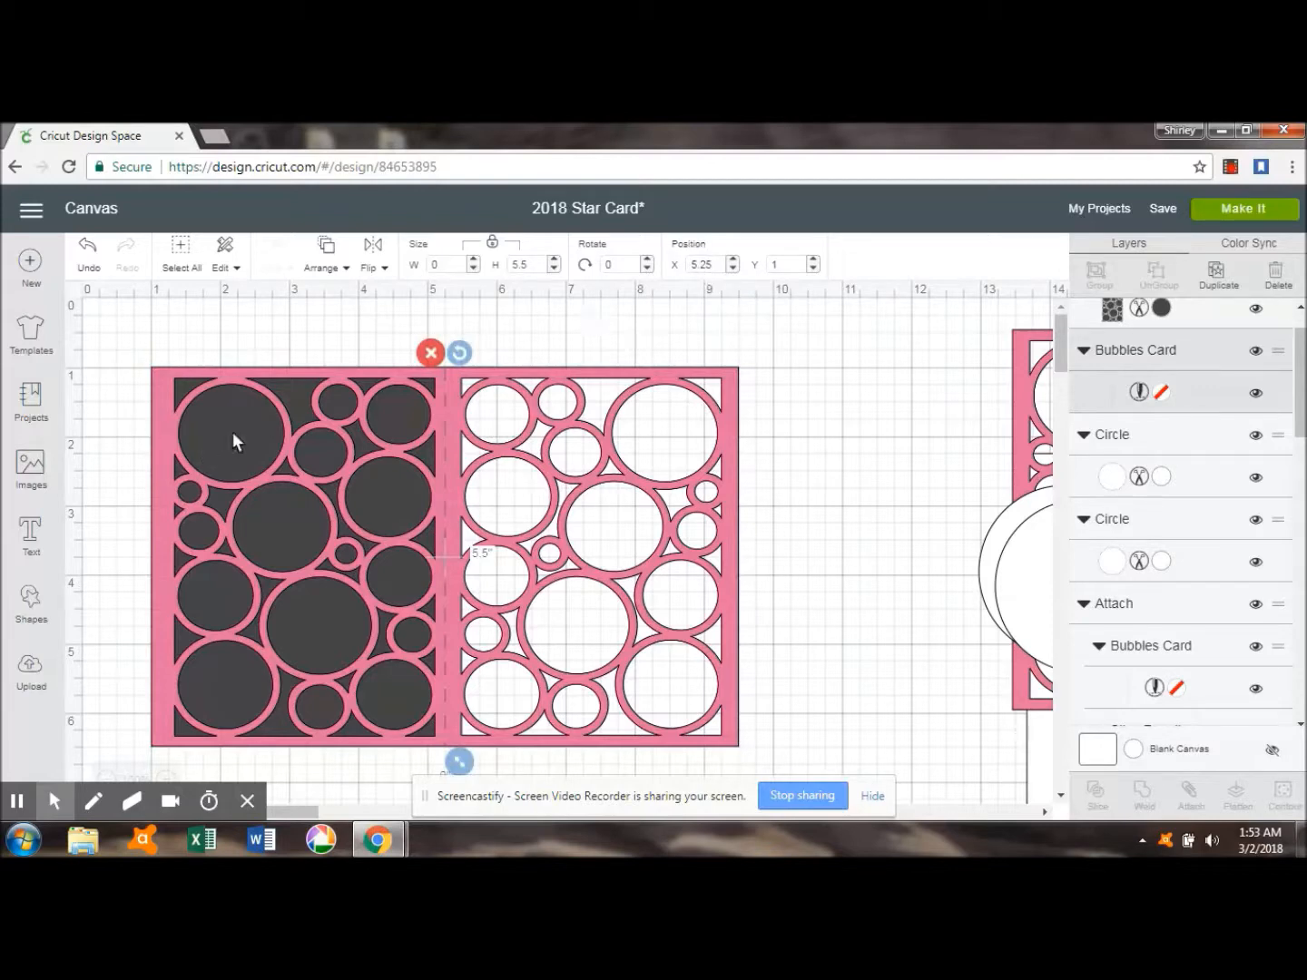
- Move the dark bubble piece farther from the score line by setting its X position to 1.25
left_click(250, 460)
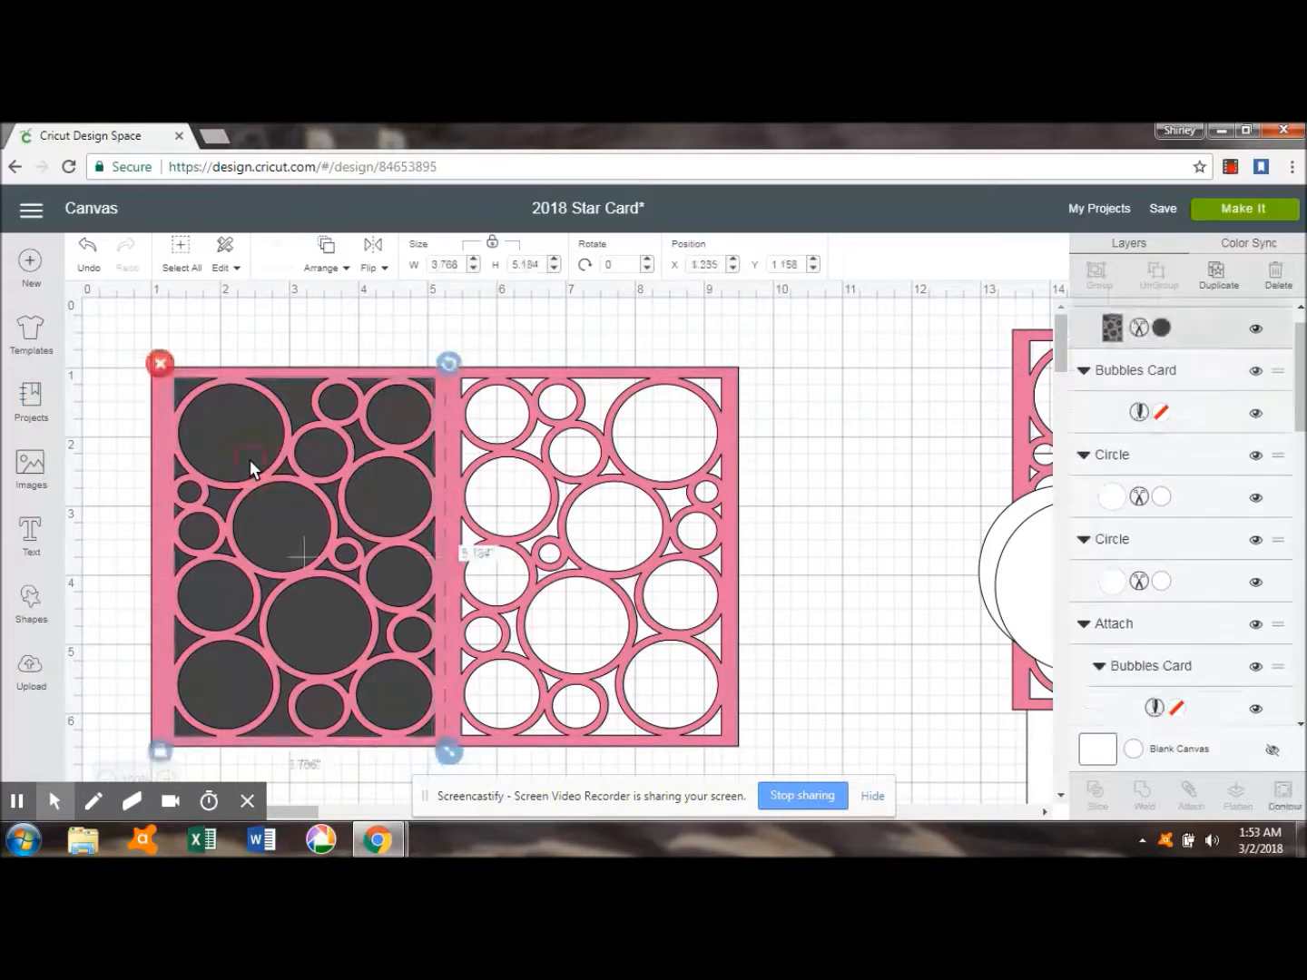
left_click_drag(248, 460, 242, 459)
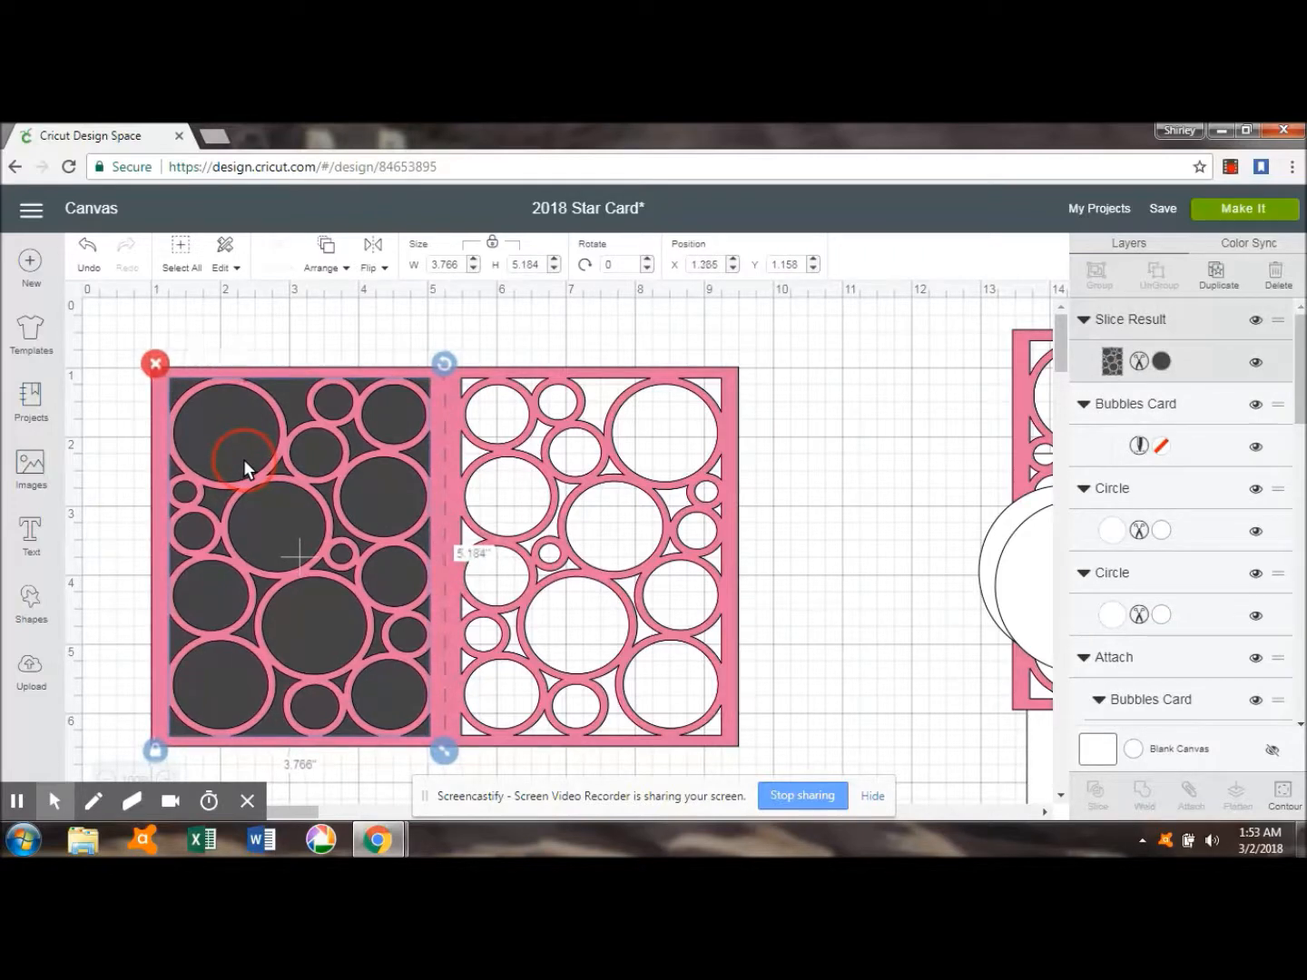
left_click(723, 266)
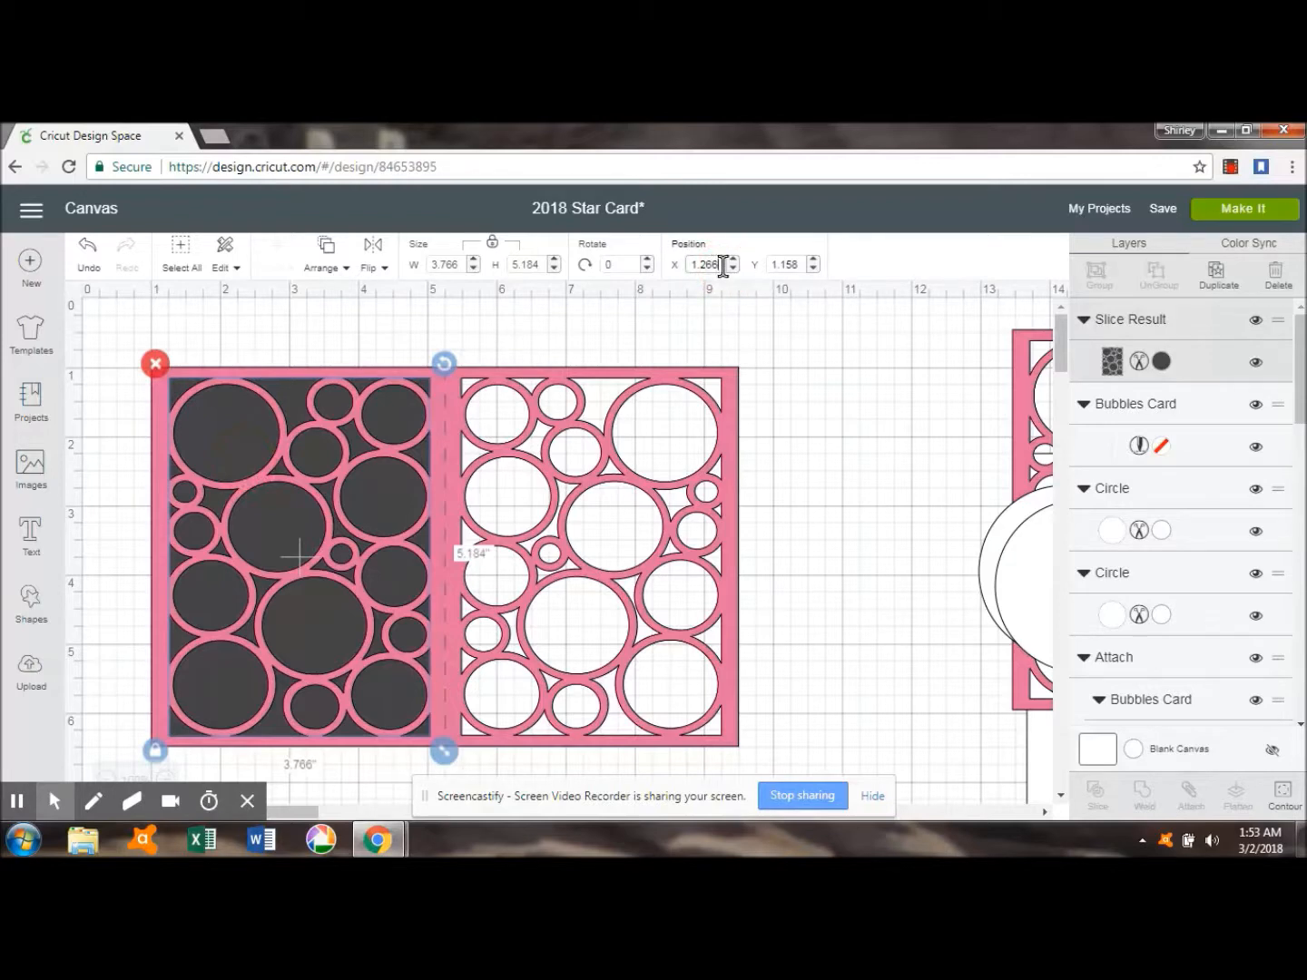
type("1.25")
key("Tab")
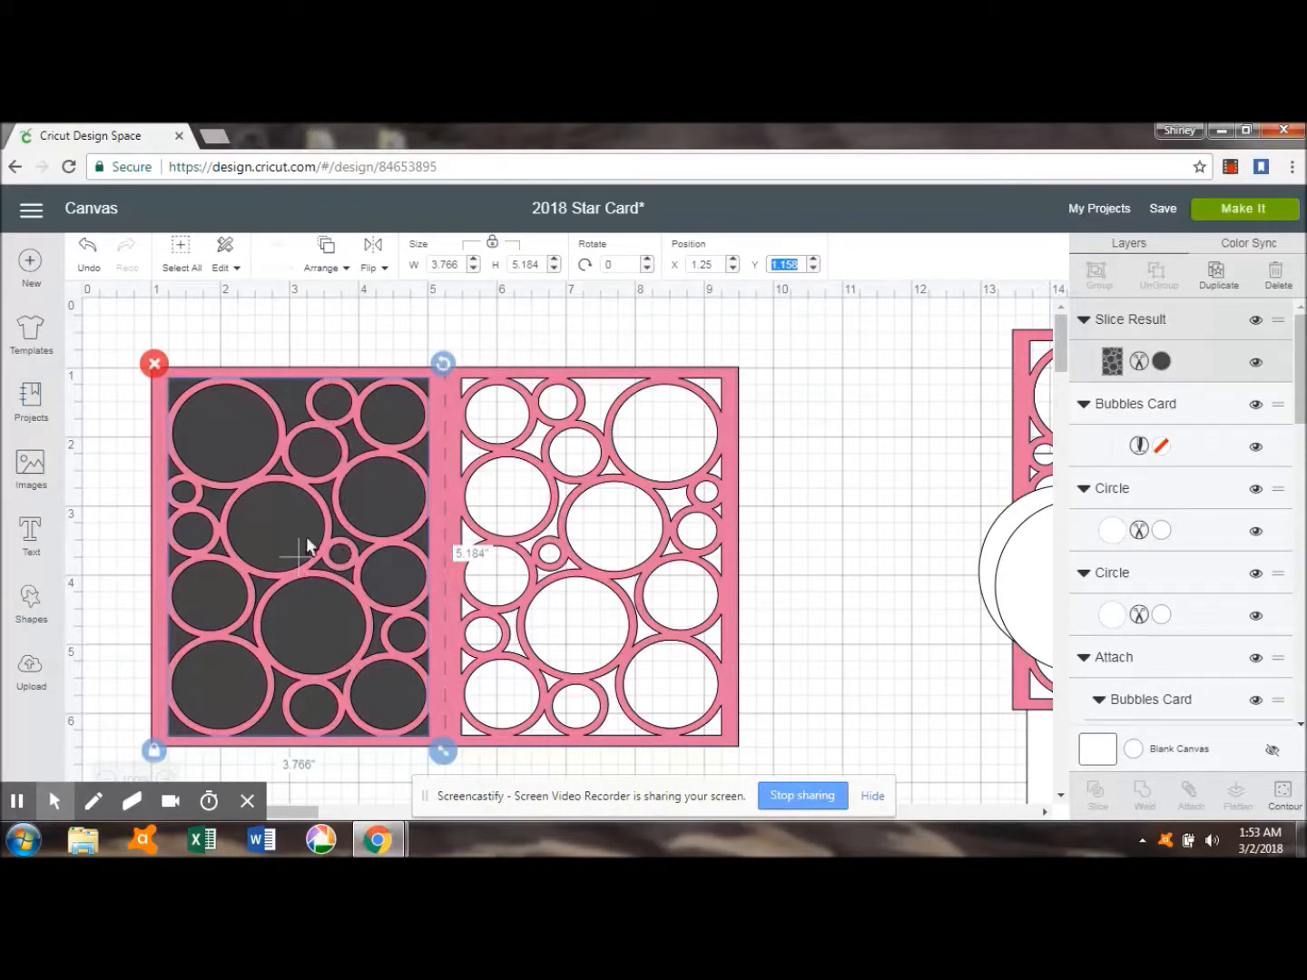
- Reapply vertical centering between the repositioned dark bubble piece and the pink card layer, and clear the selection
left_click(156, 441, "shift")
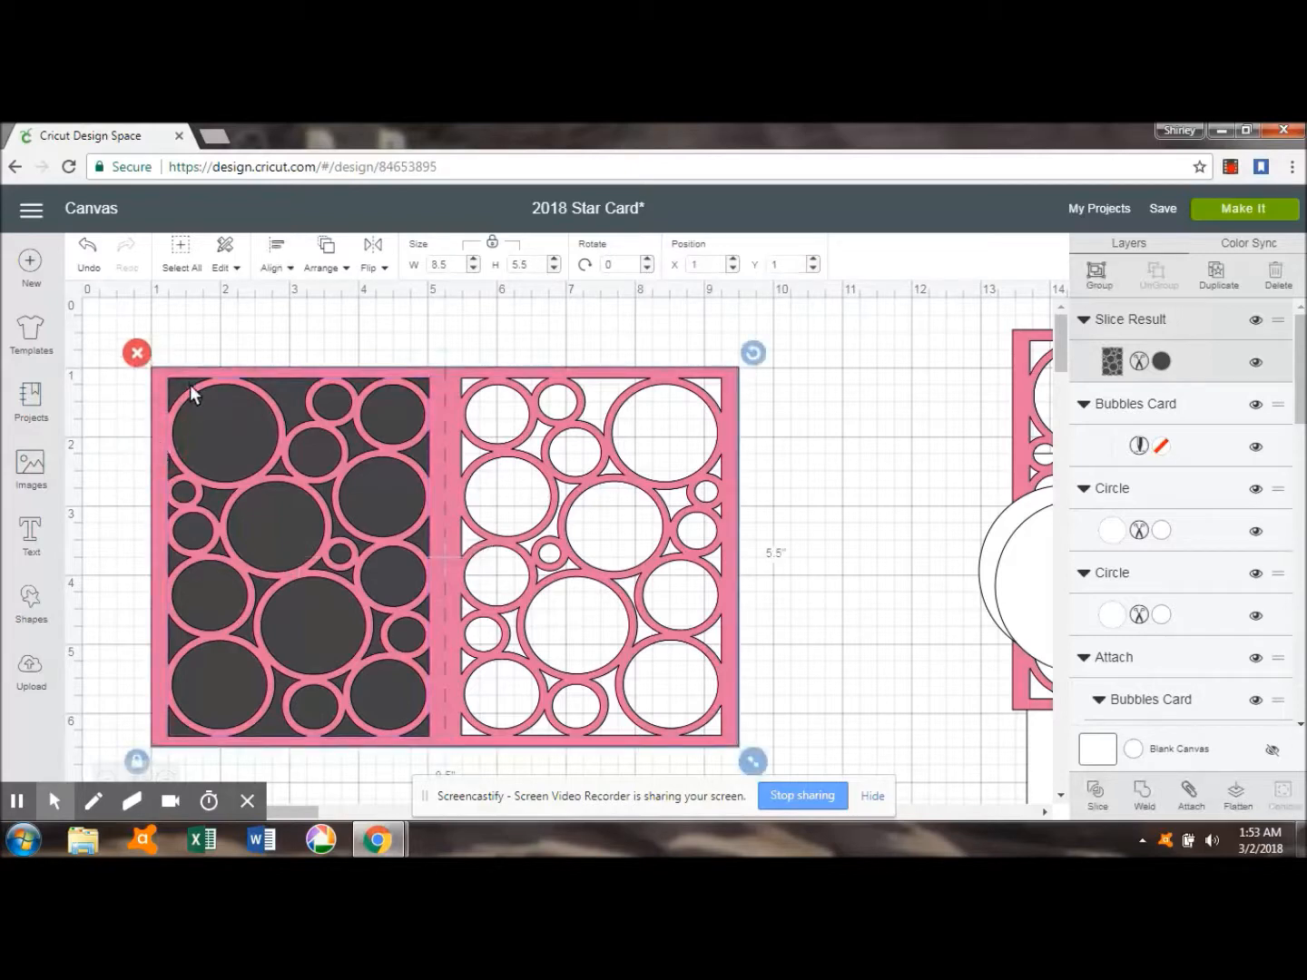
left_click(269, 252)
left_click(271, 419)
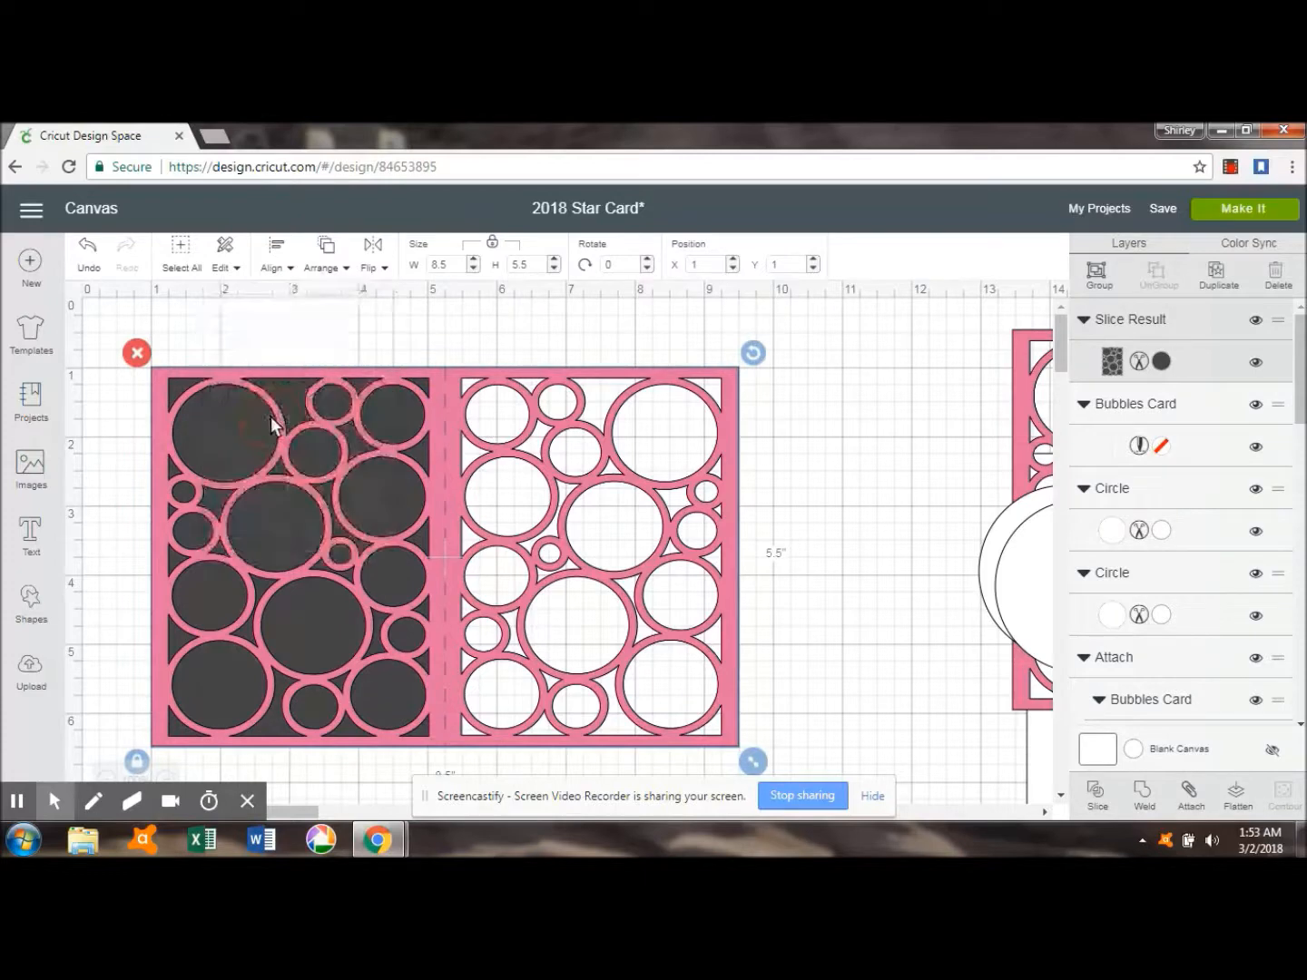
left_click(836, 431)
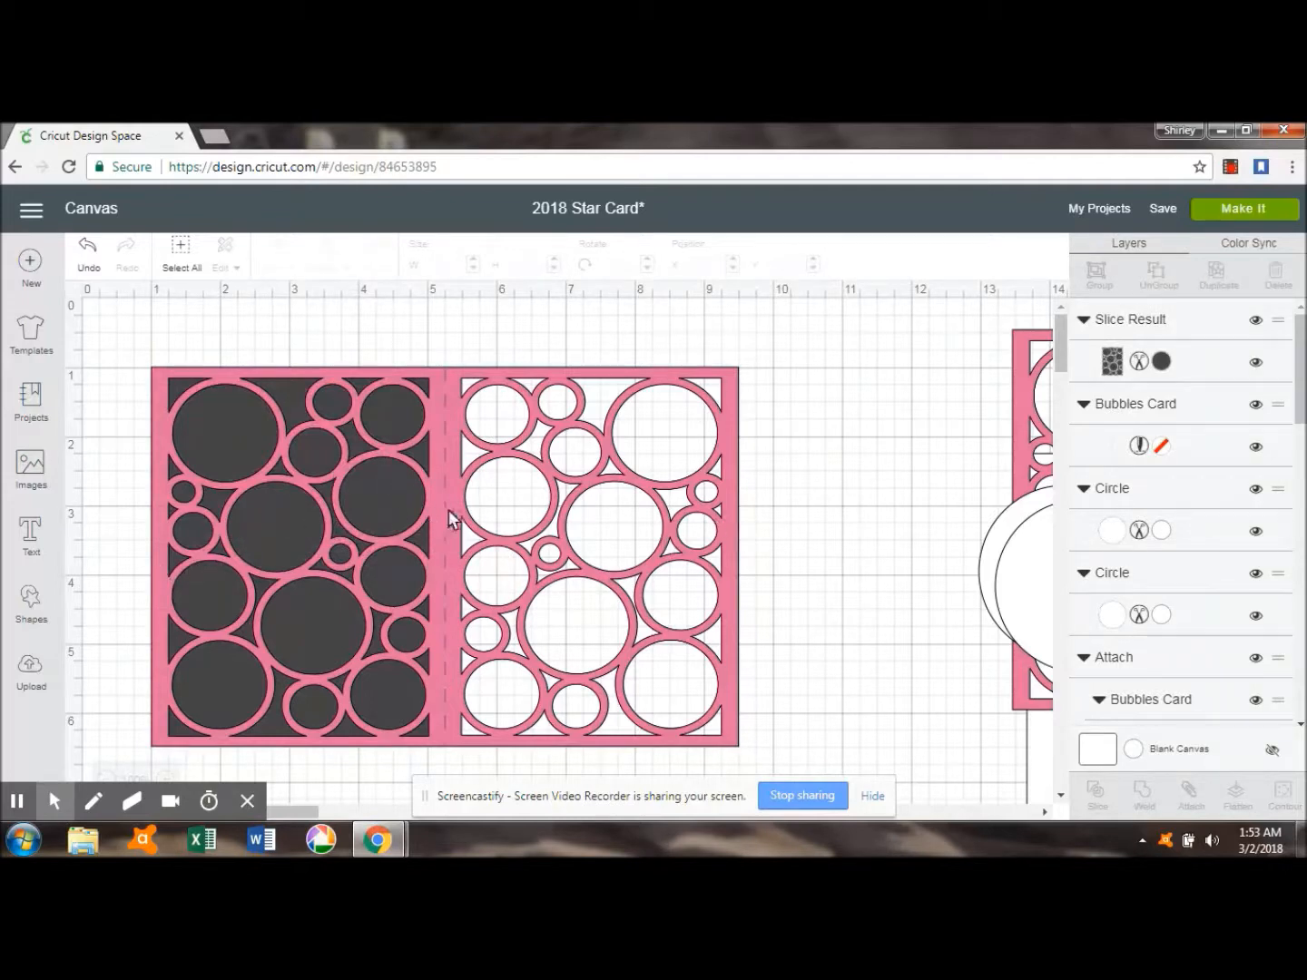
- Slice the flipped dark bubble piece out of the pink card layer
left_click(221, 452)
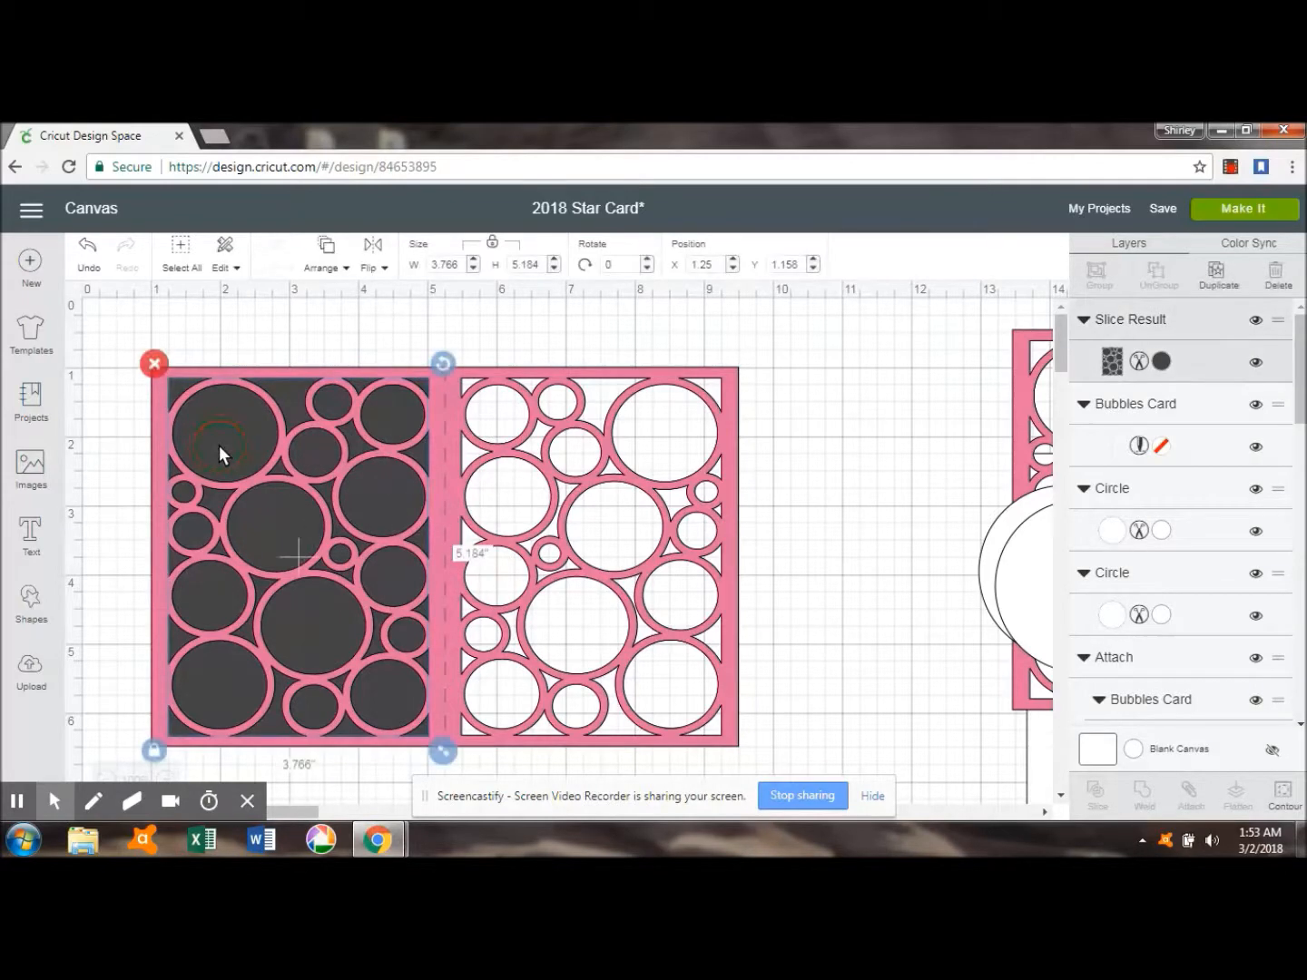
left_click(730, 412, "shift")
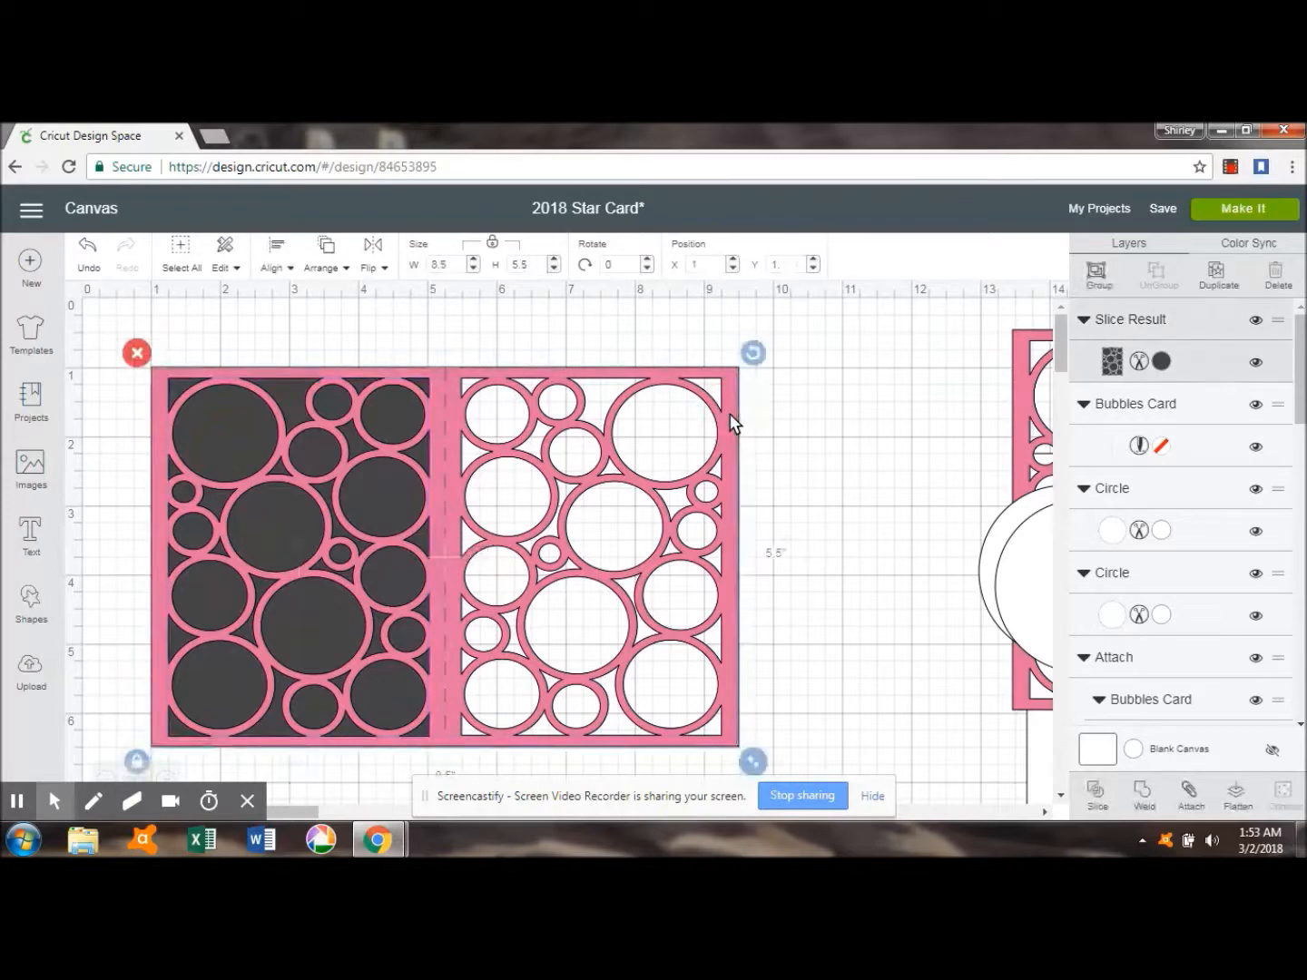
left_click(1103, 801)
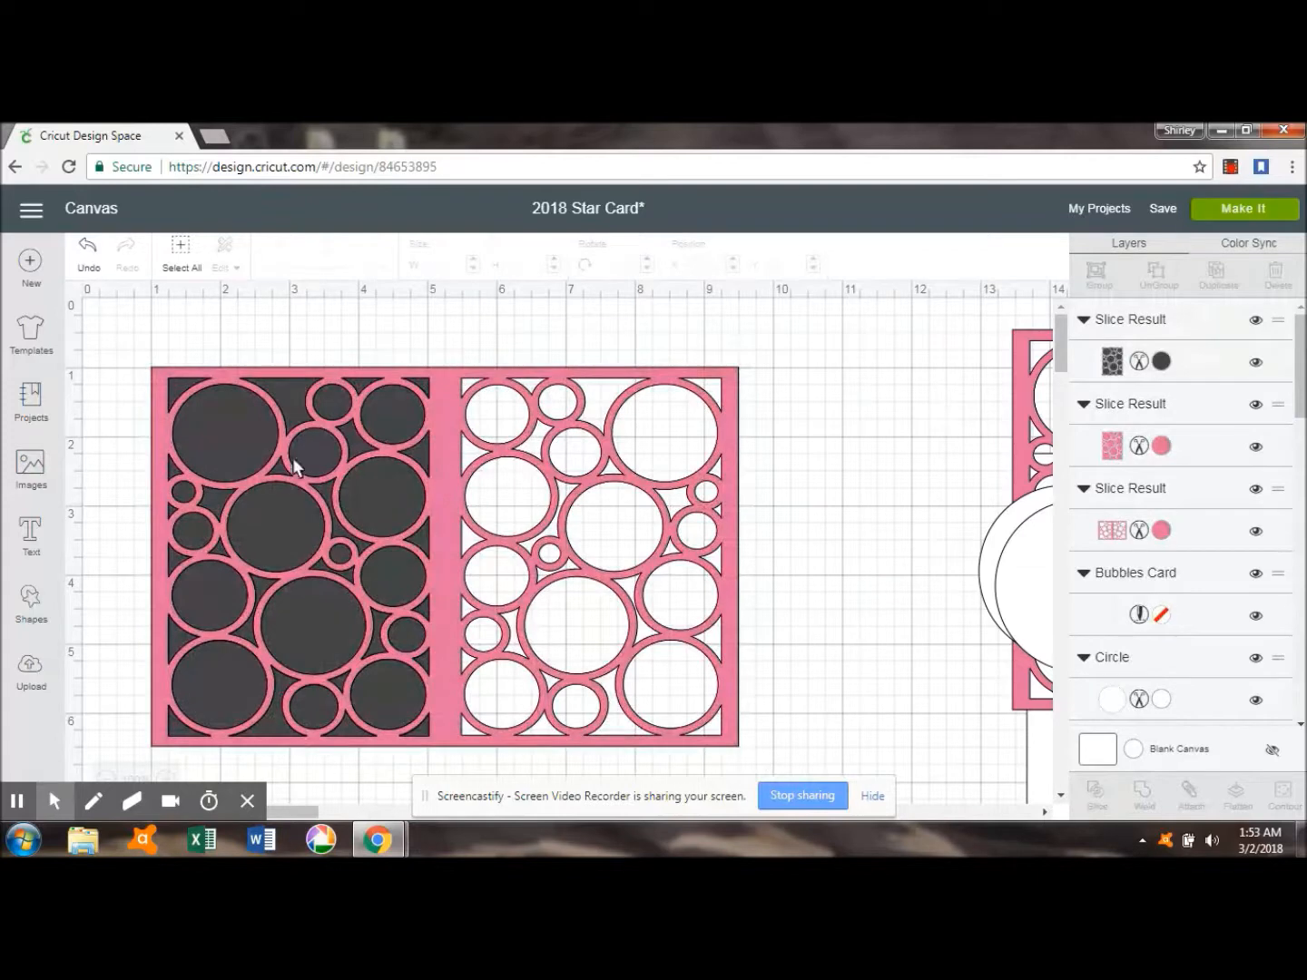
- Delete the dark and pink bubble cutouts left over the card by the slice
left_click(202, 421)
left_click(159, 367)
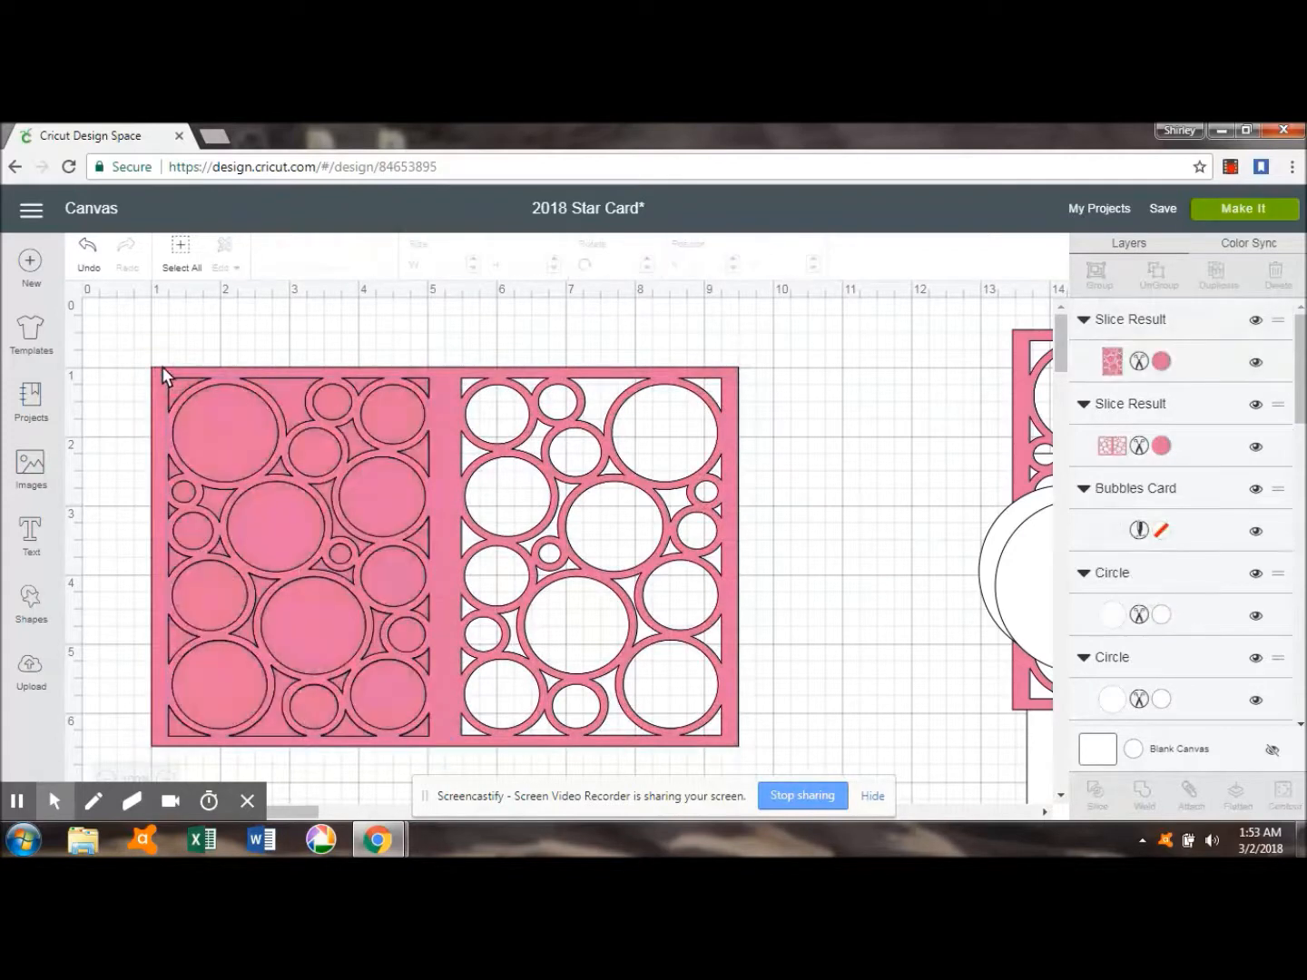
left_click(203, 412)
left_click_drag(202, 411, 315, 542)
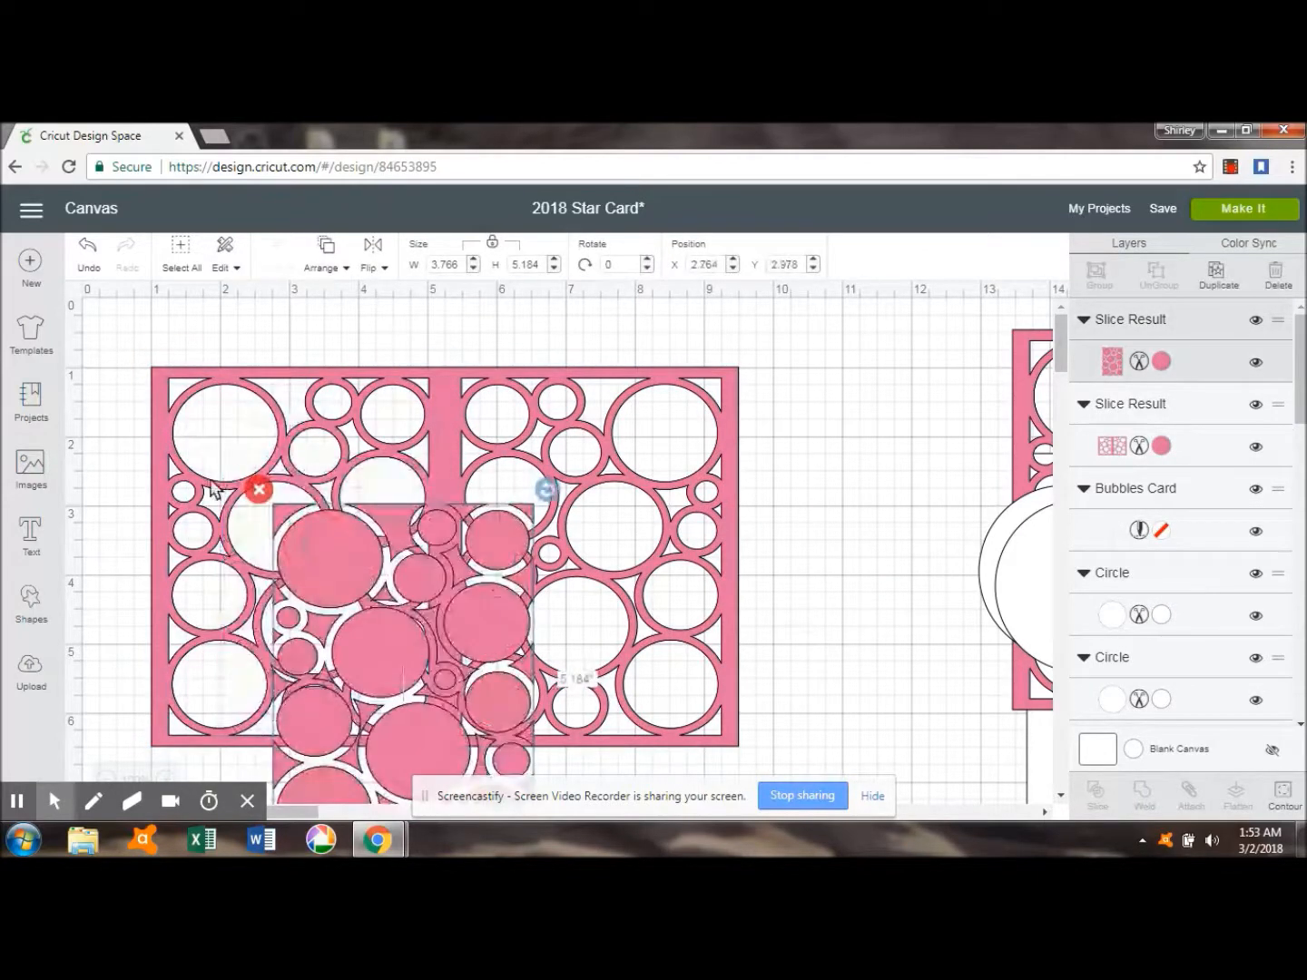
left_click(258, 490)
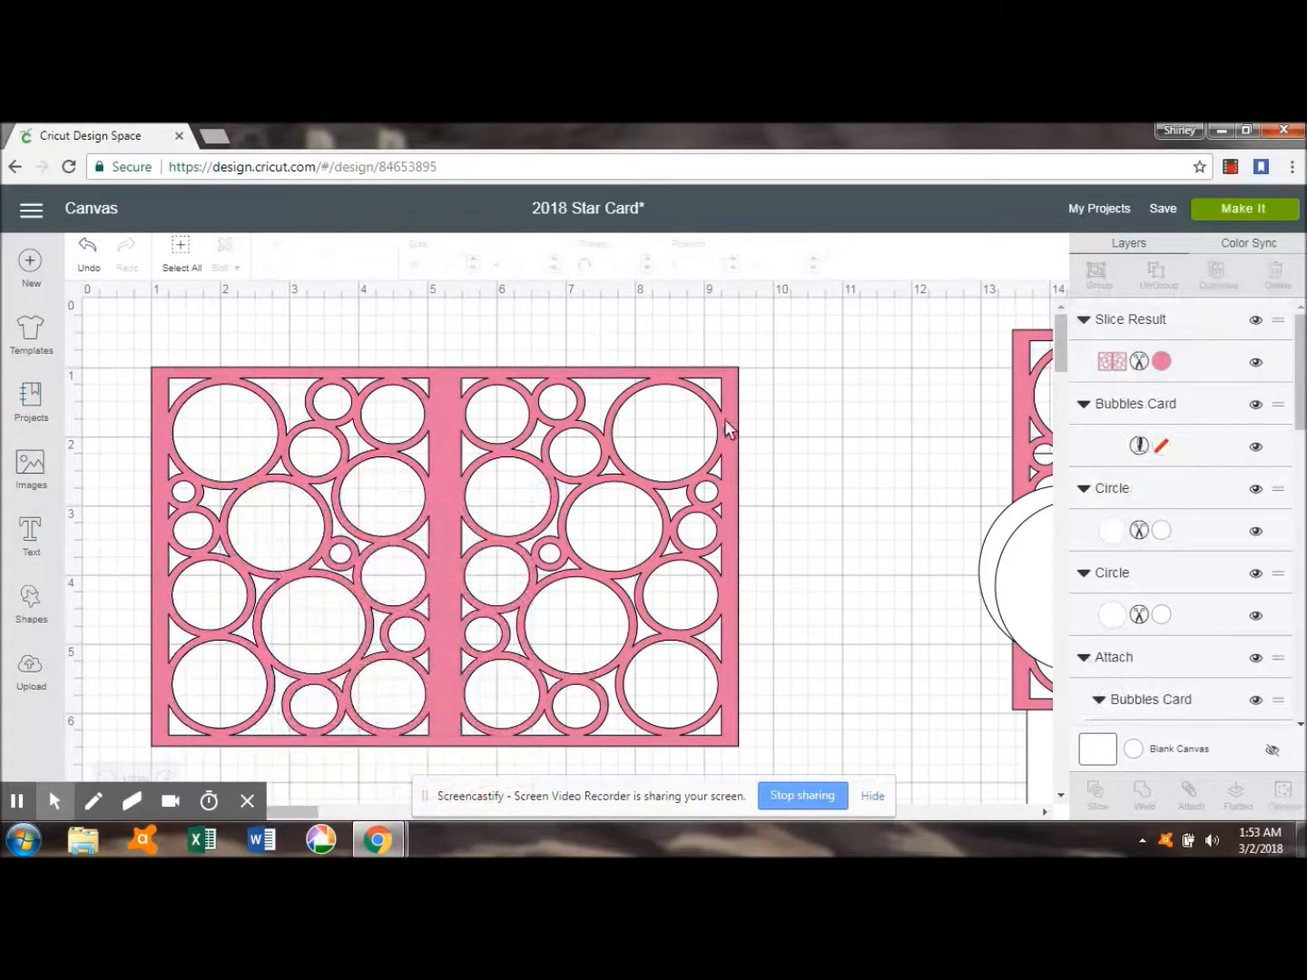
- Send the double-sided pink bubble card to the back, behind the score line
left_click(447, 523)
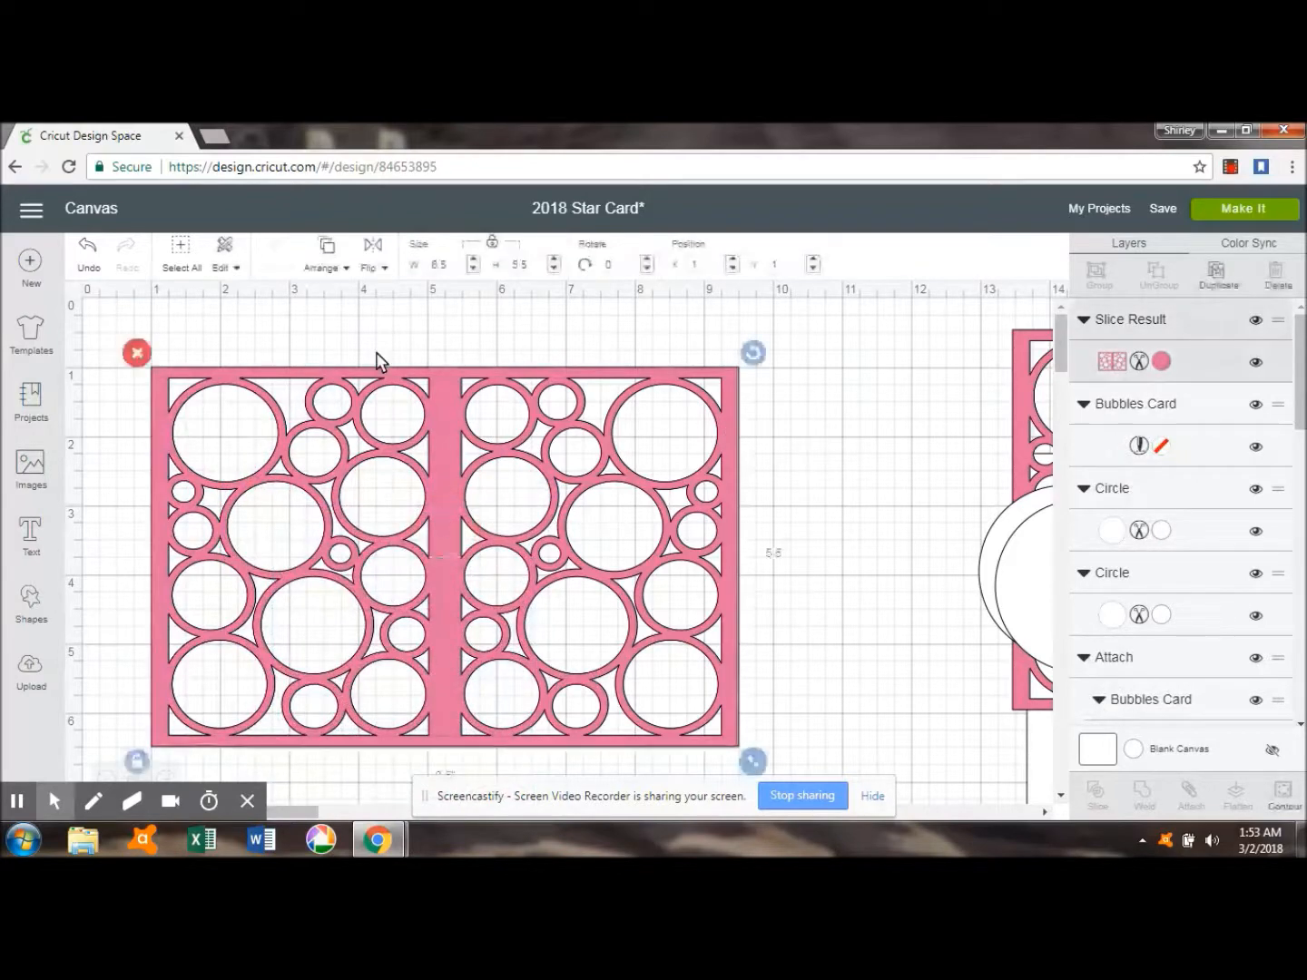
left_click(336, 266)
left_click(338, 304)
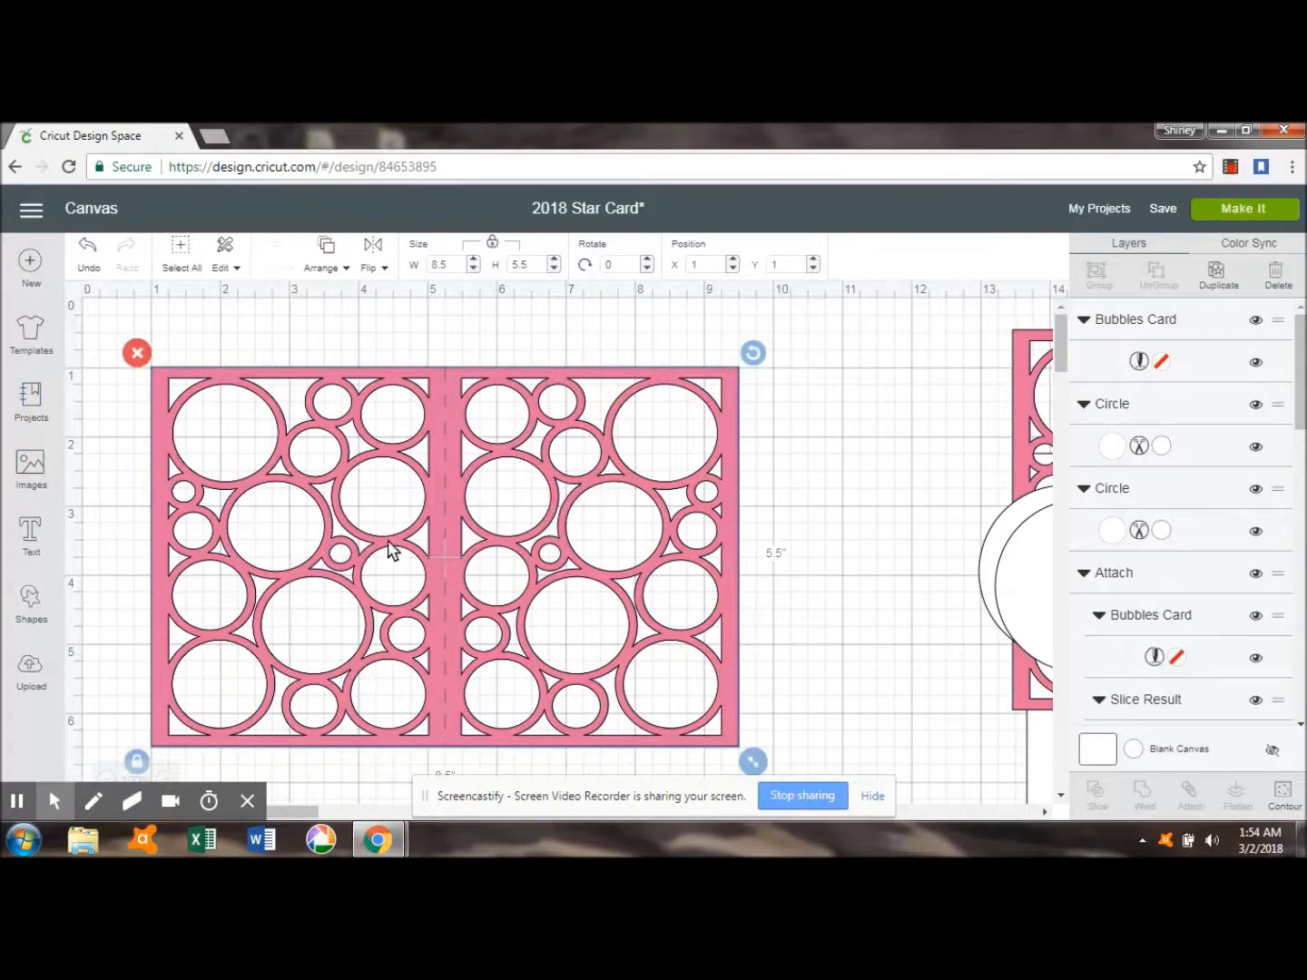
- Attach the score line to the double-sided pink bubble card
left_click_drag(110, 318, 763, 772)
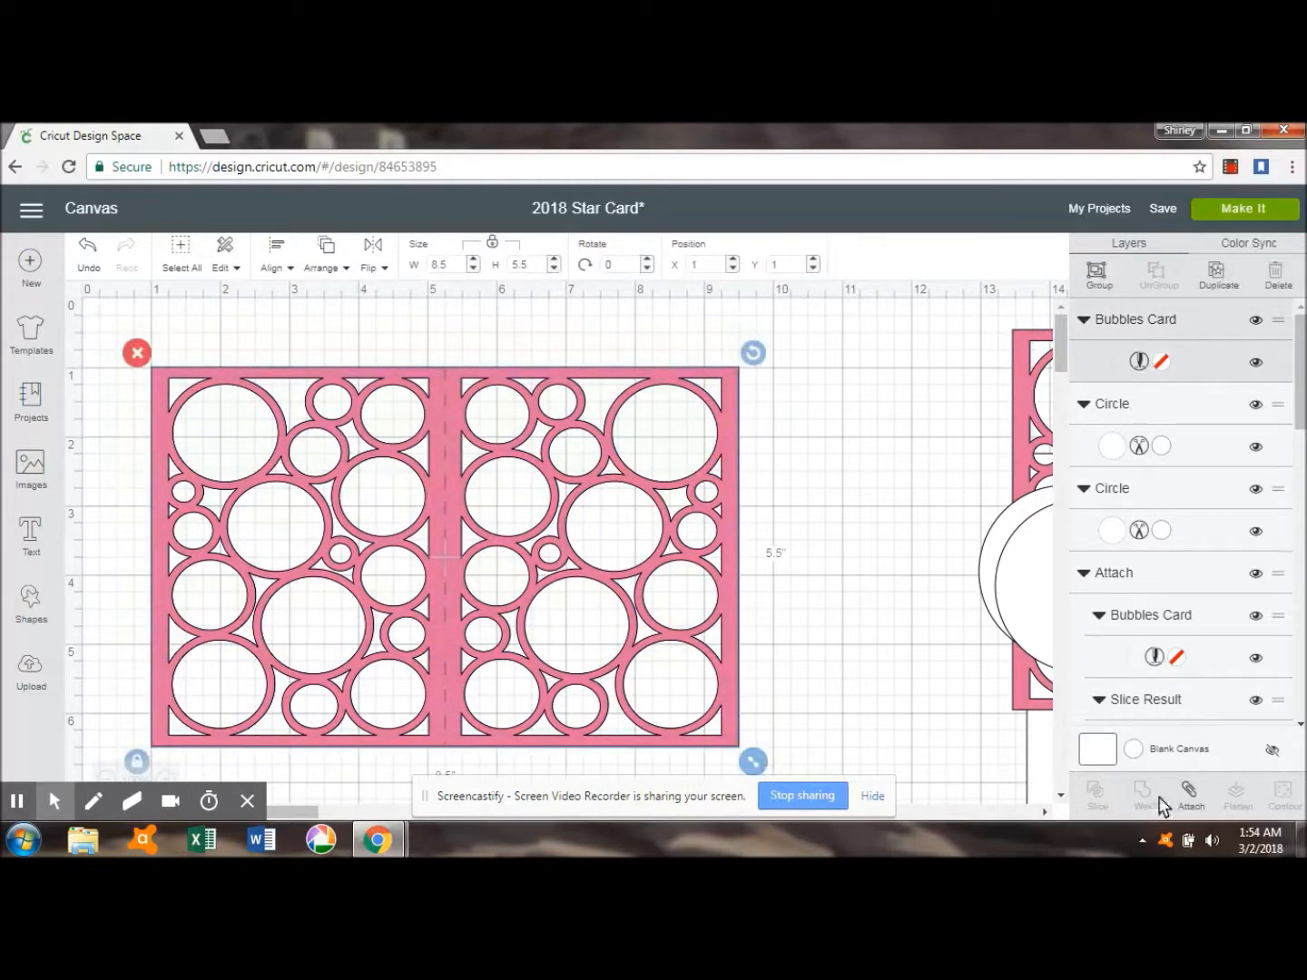
left_click(1189, 797)
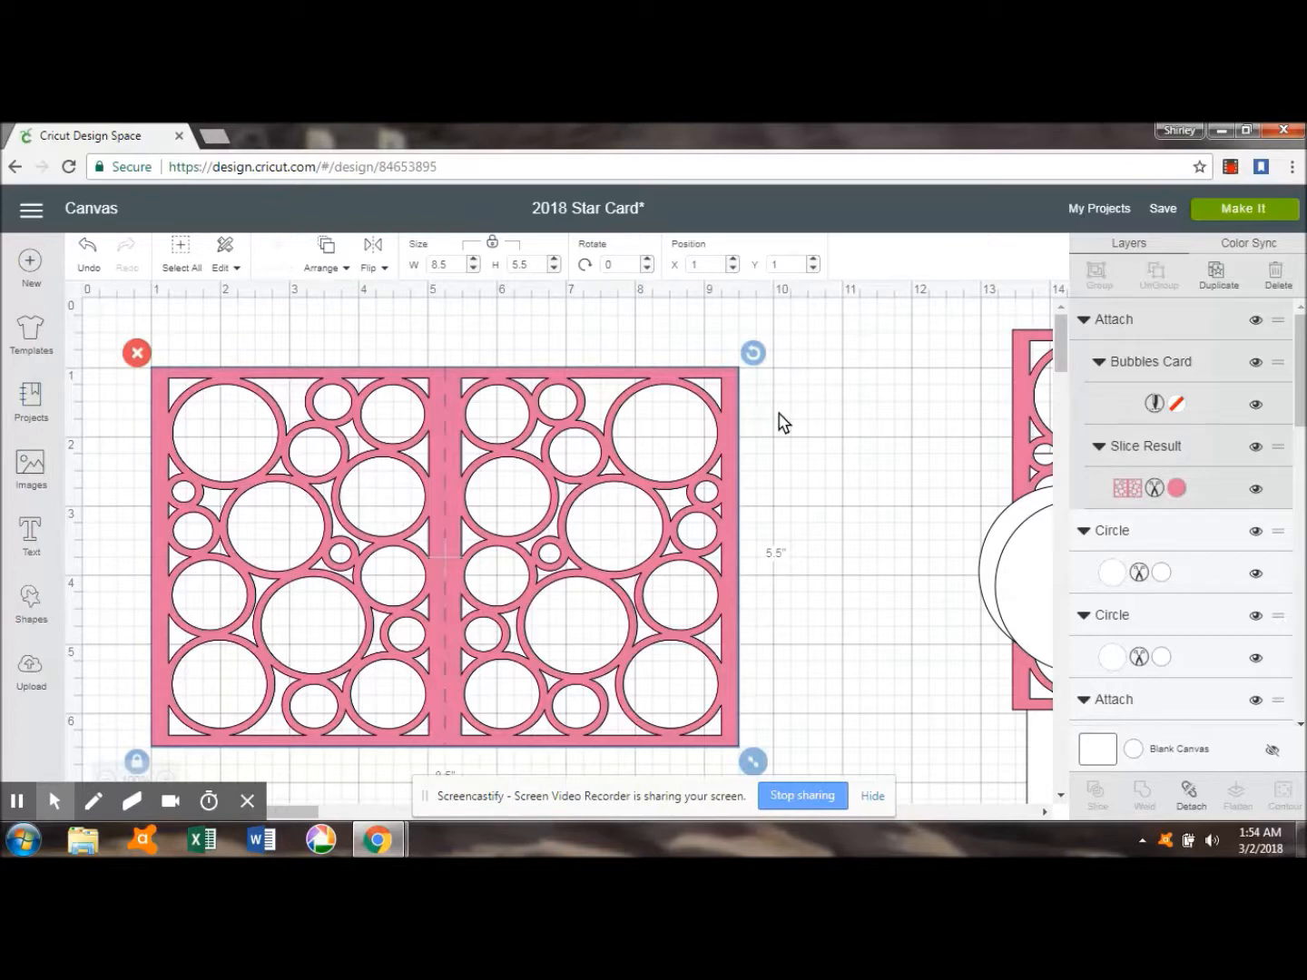
- Stack the two 2.5-inch white circles on the lower part of the card's right half, in front of the bubble pattern
left_click_drag(1028, 570, 567, 608)
left_click_drag(1018, 576, 534, 584)
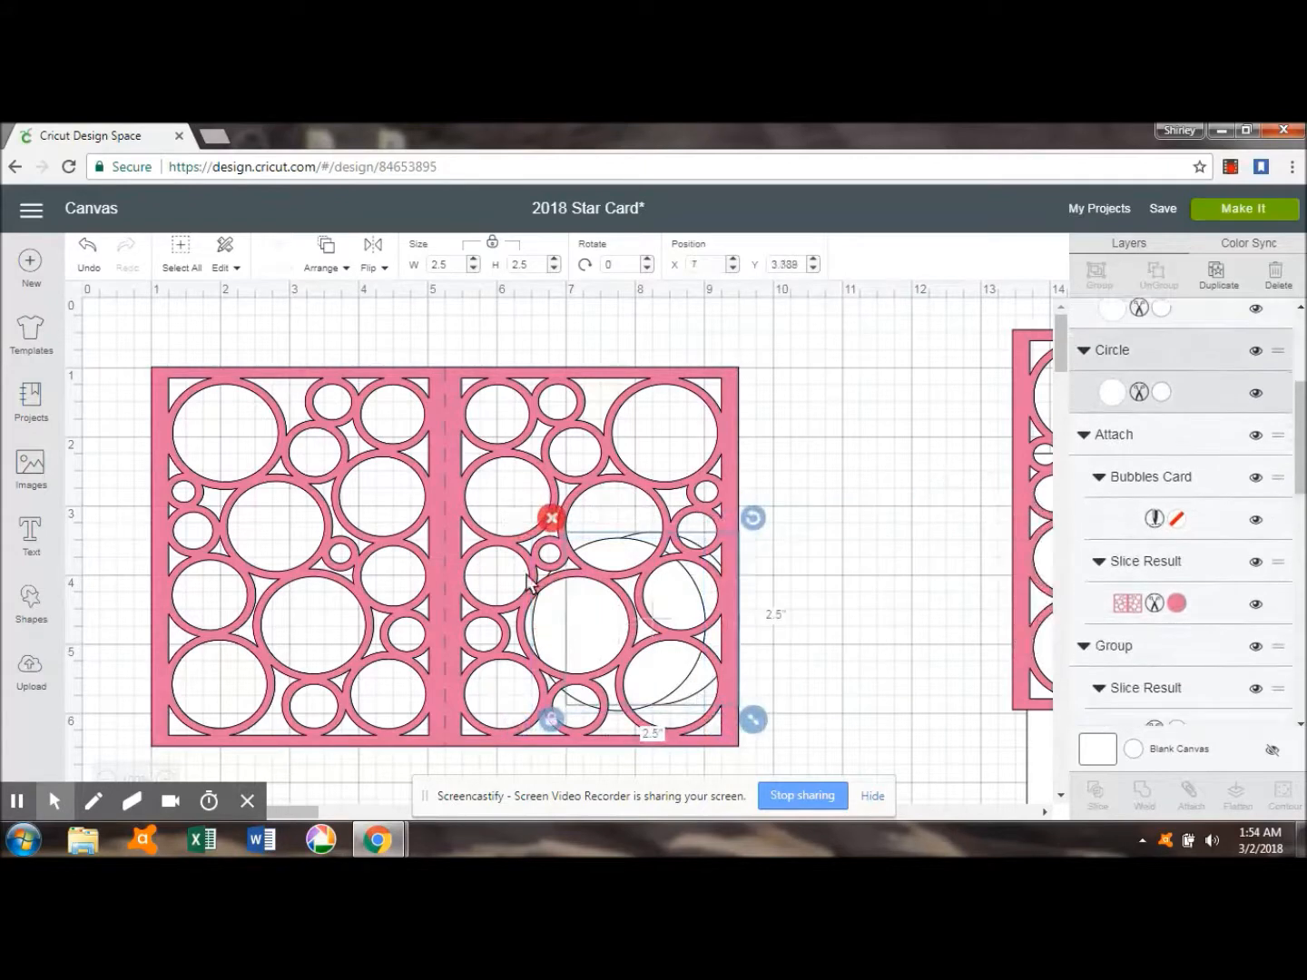
left_click(329, 265)
left_click(333, 375)
left_click_drag(678, 602, 647, 609)
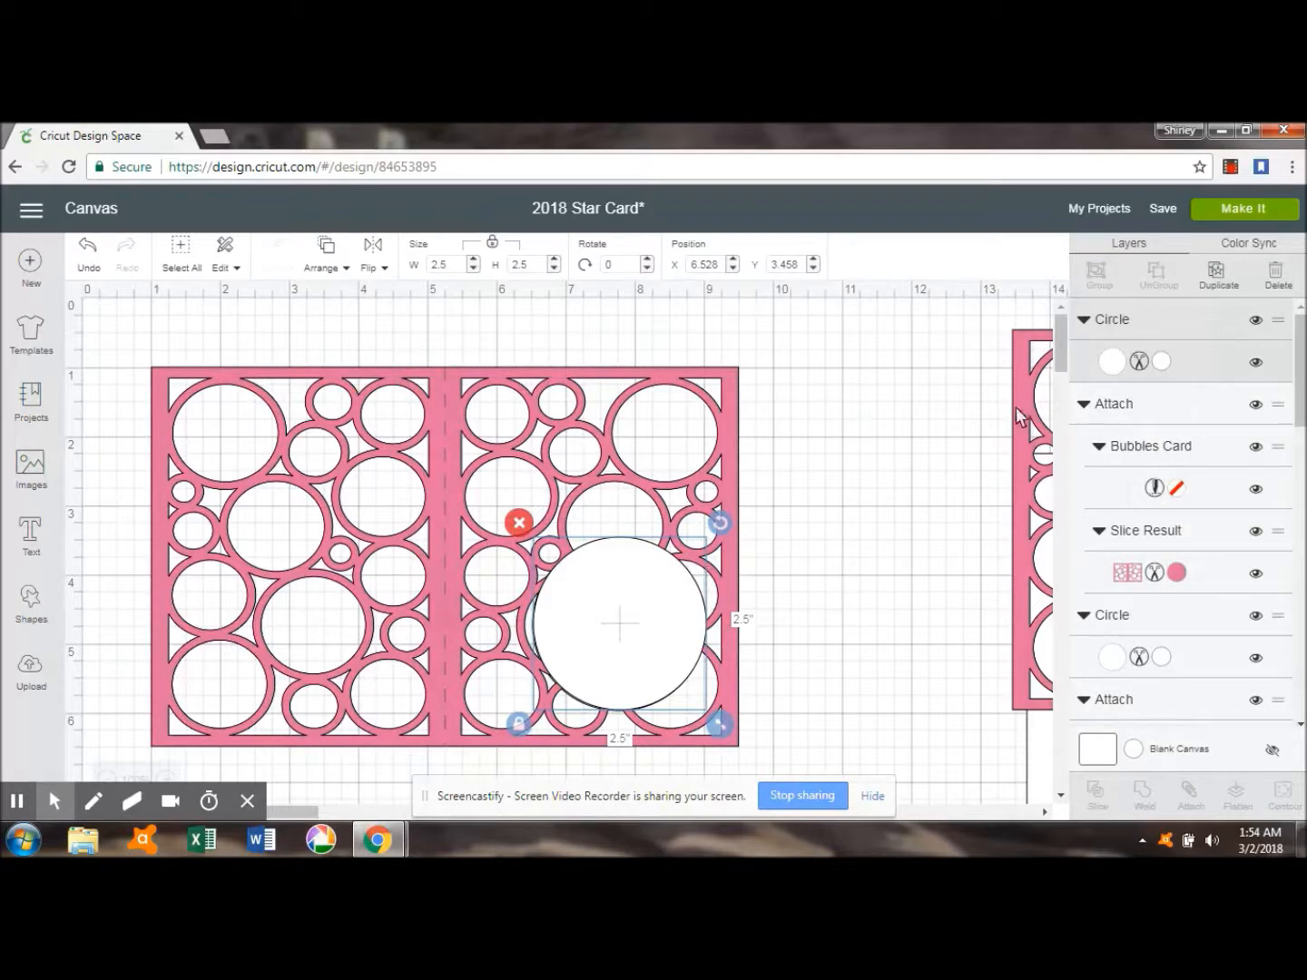
- Duplicate the white circle twice and stack both copies on the lower part of the card's left half, at about X 1.4, Y 3.5
left_click(1218, 275)
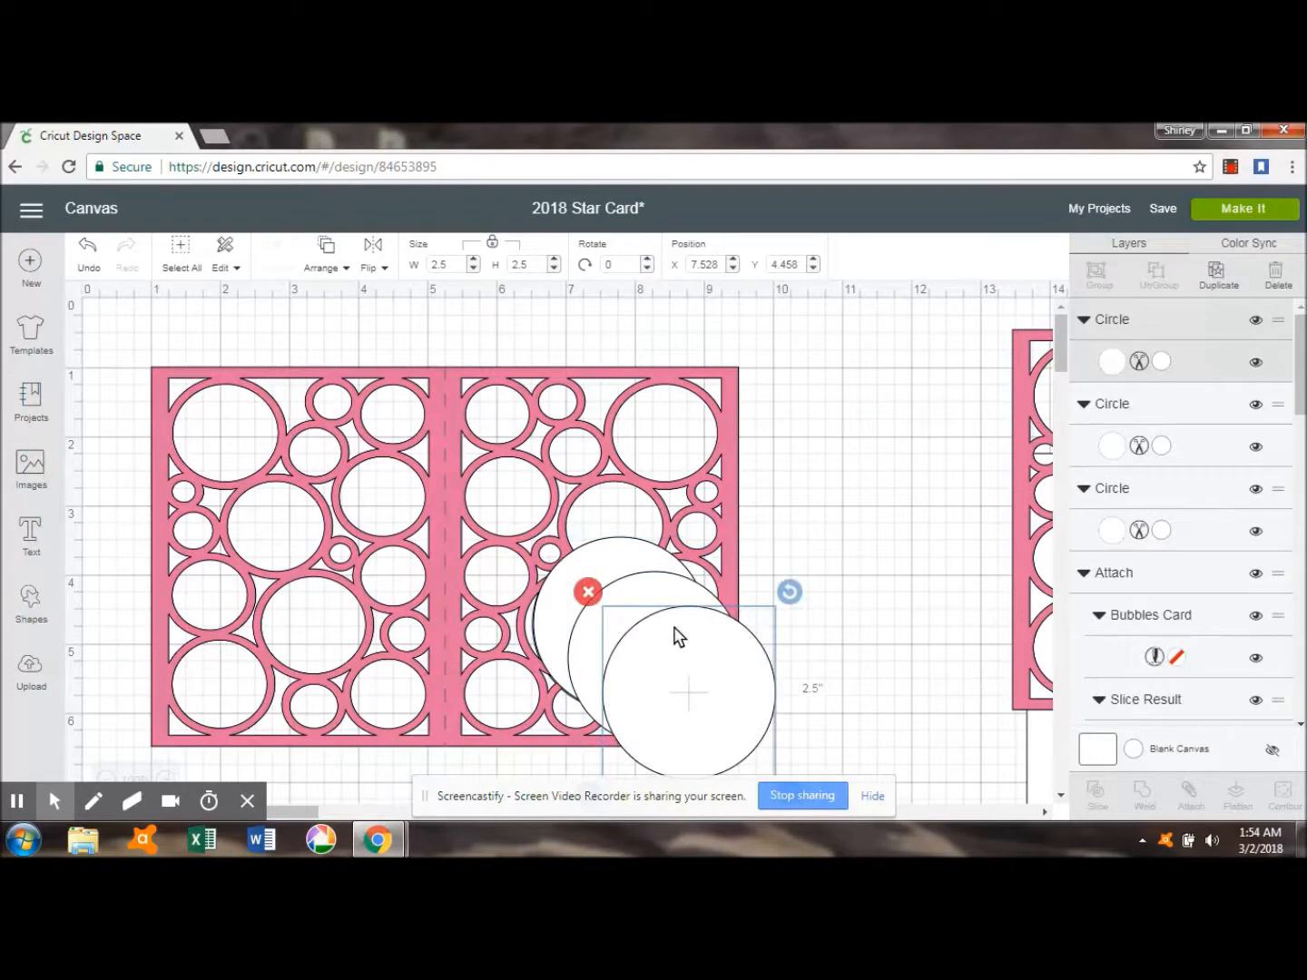
left_click_drag(675, 635, 249, 580)
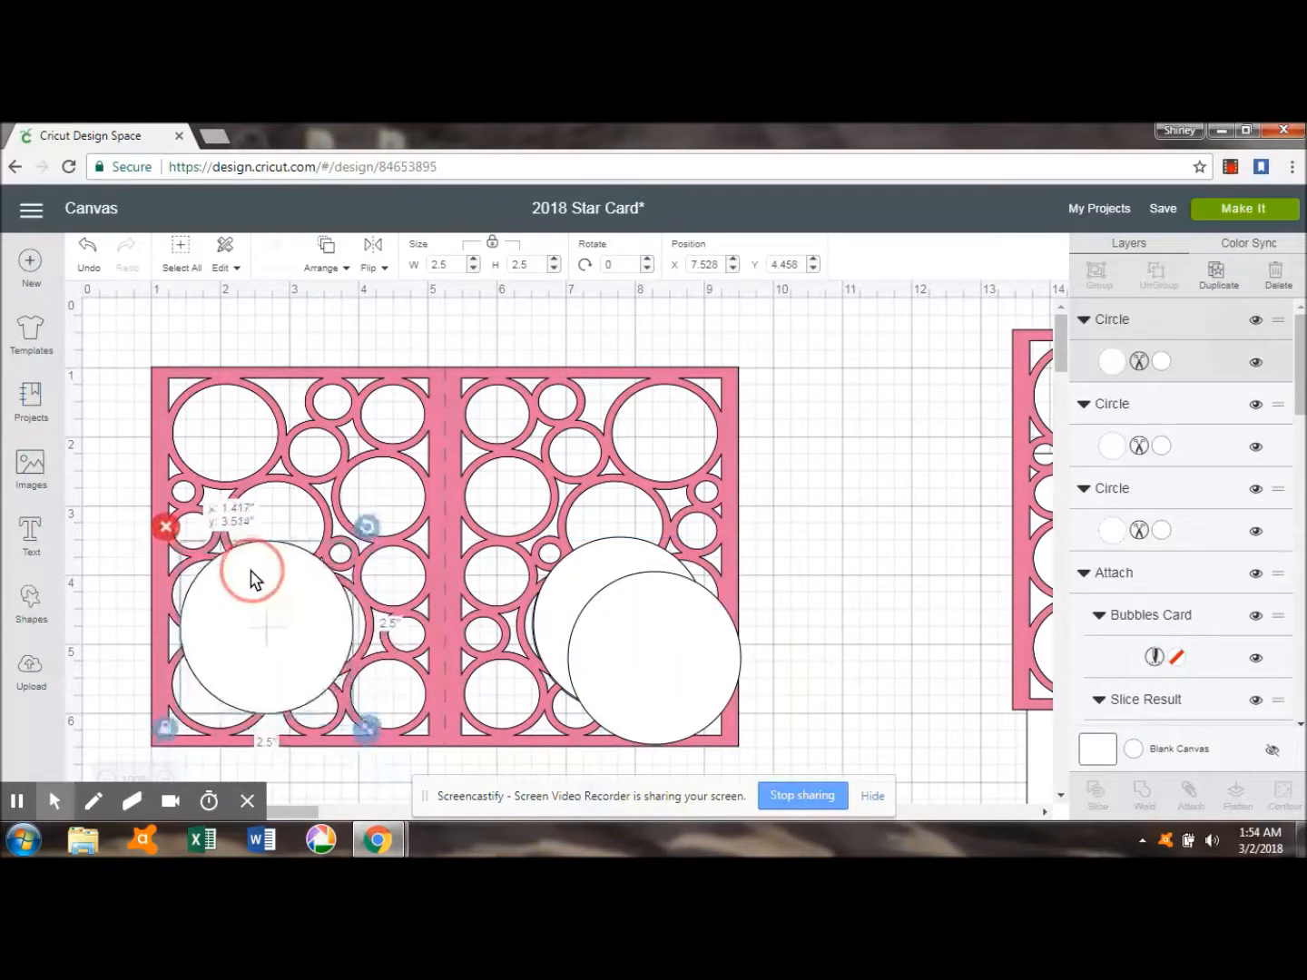
left_click_drag(633, 625, 241, 598)
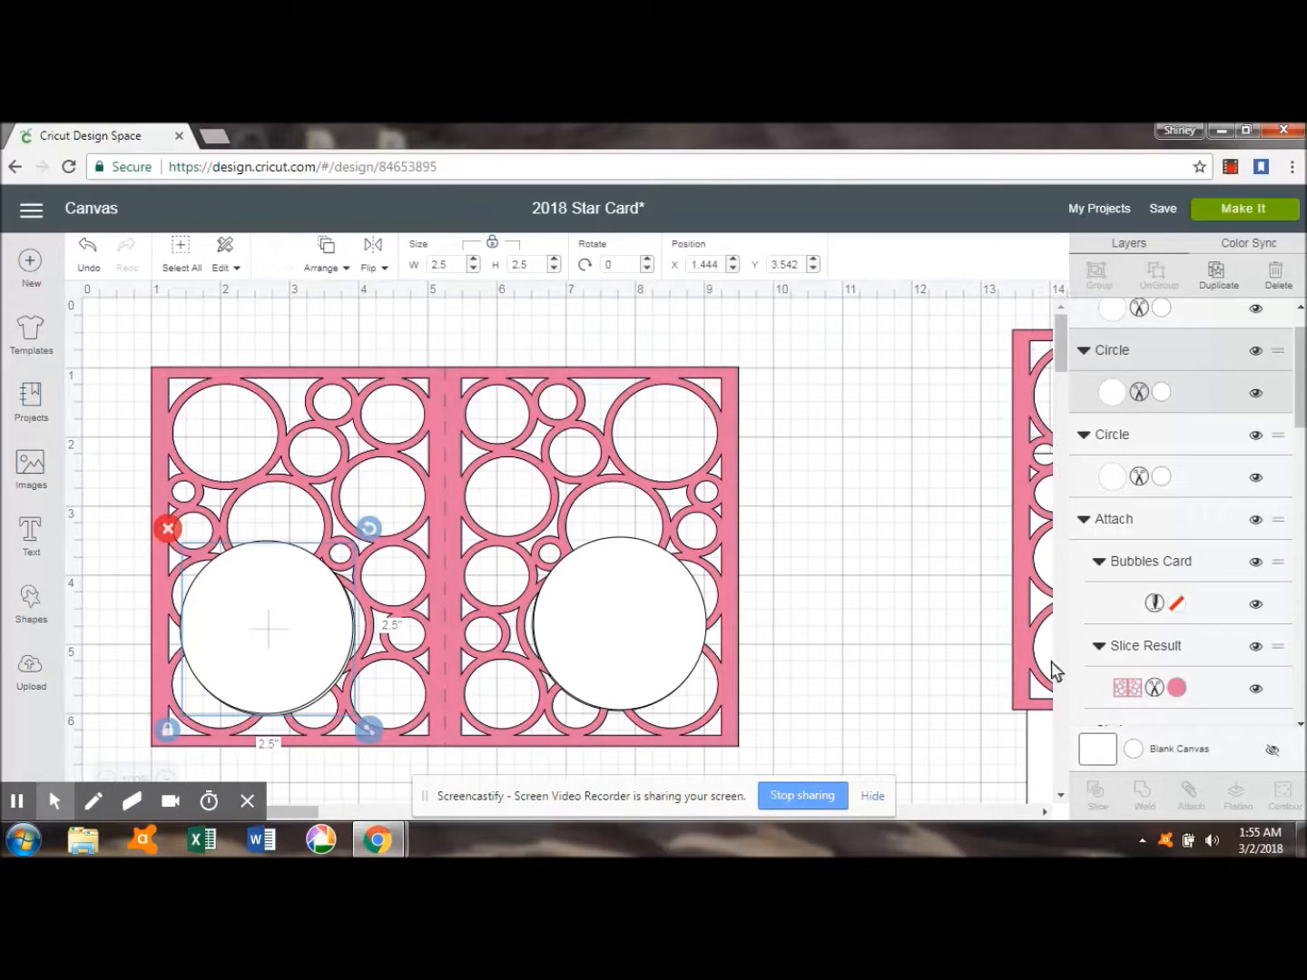
- Move the white rectangular group containing the text and star closer to the double-sided card, to about X 12.3, Y 1.67
left_click(1037, 737)
left_click_drag(1036, 737, 942, 700)
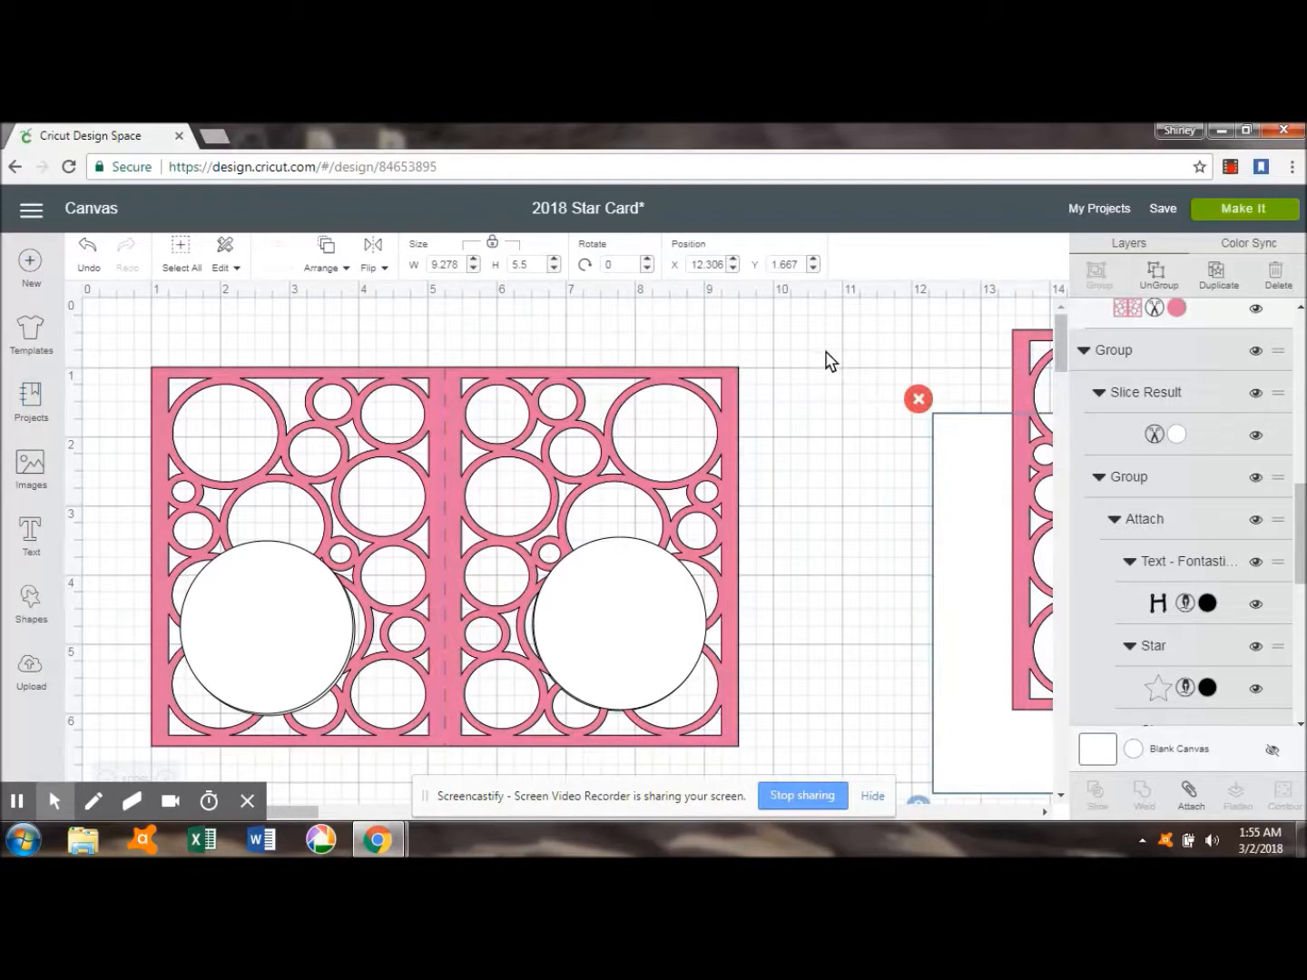